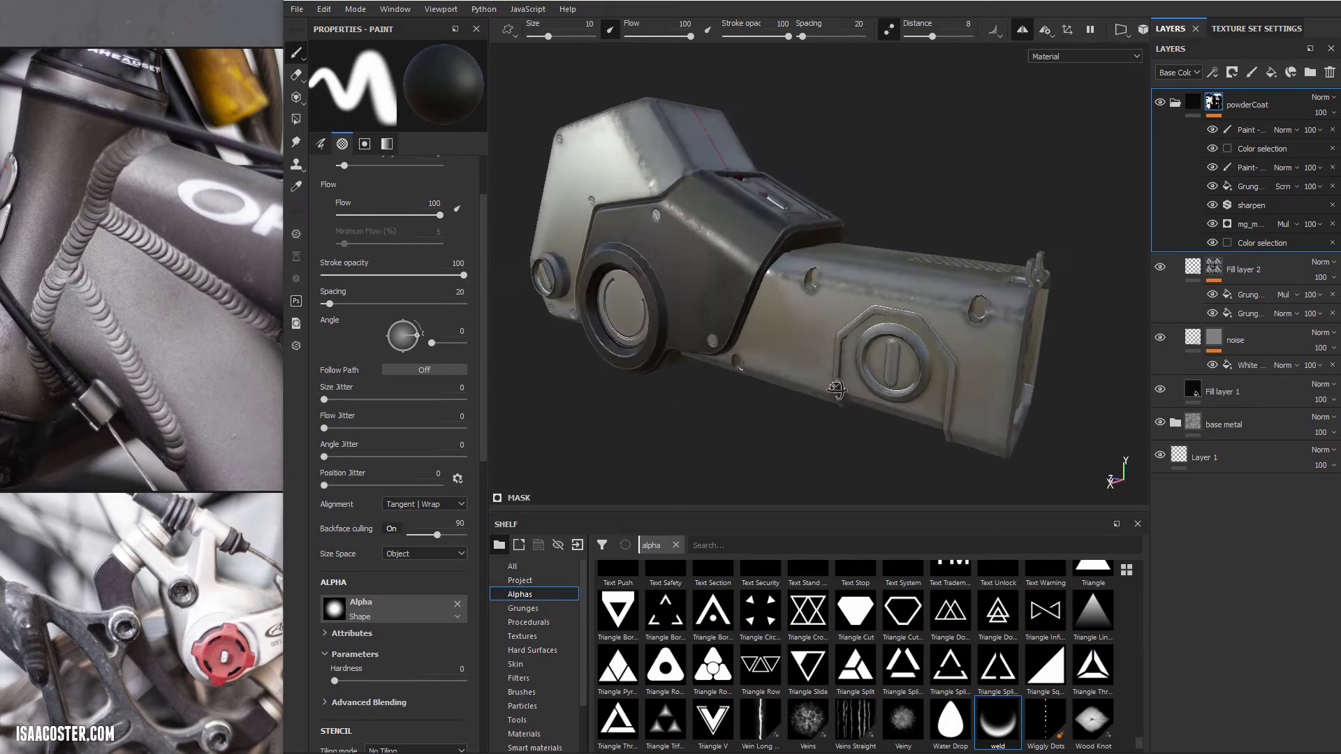
scroll(742, 289, up, 3)
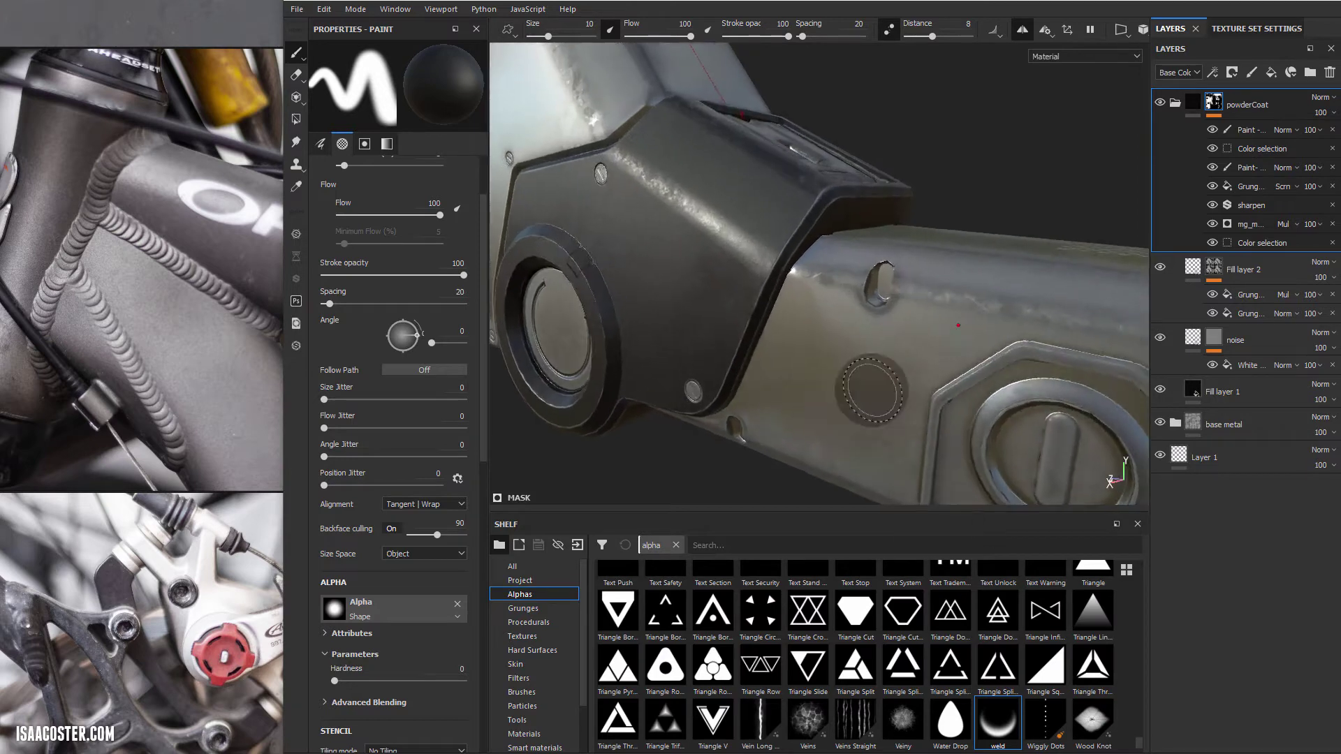
alt+drag(742, 289, 839, 362)
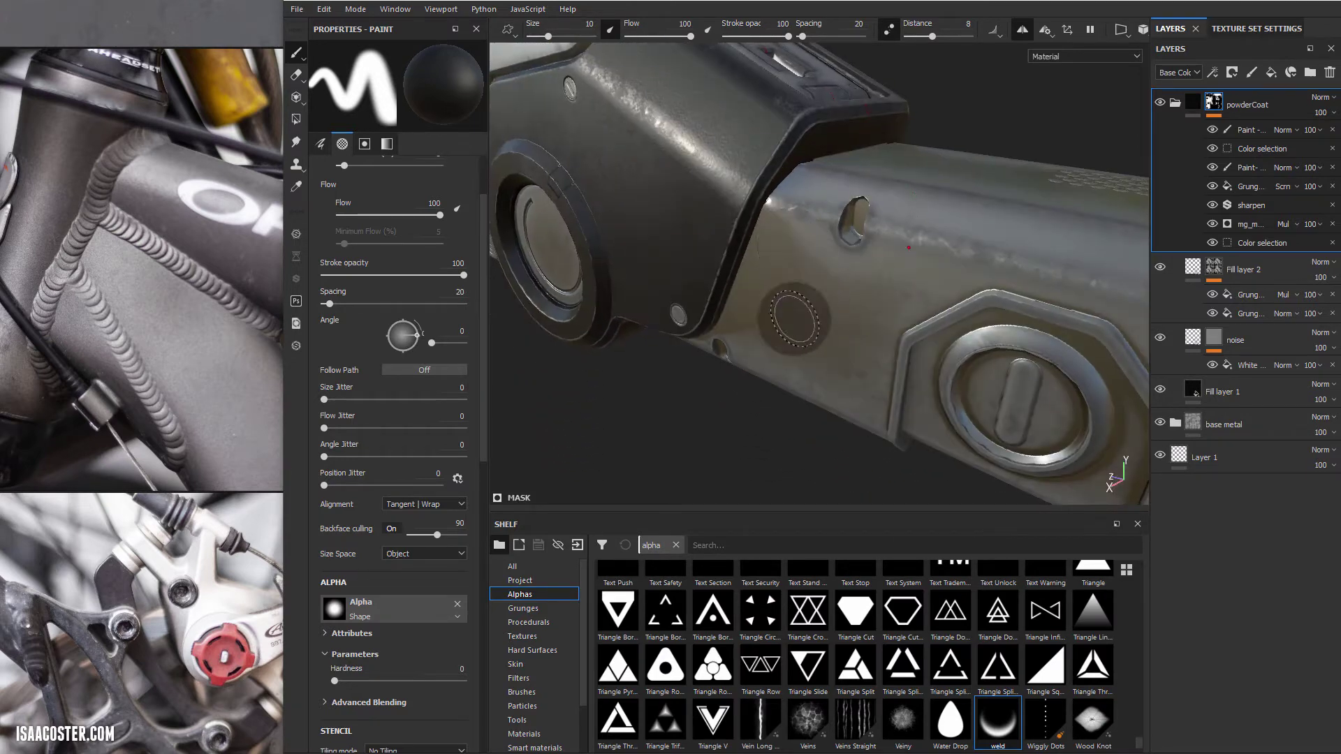
mouse_move(795, 318)
alt+mouse_down()
mouse_move(767, 398)
mouse_move(936, 363)
mouse_move(872, 285)
mouse_move(792, 275)
mouse_move(702, 286)
mouse_move(774, 361)
mouse_move(772, 419)
mouse_move(653, 392)
mouse_move(833, 313)
mouse_move(1029, 269)
mouse_move(859, 300)
mouse_move(936, 269)
mouse_move(886, 276)
alt+mouse_up()
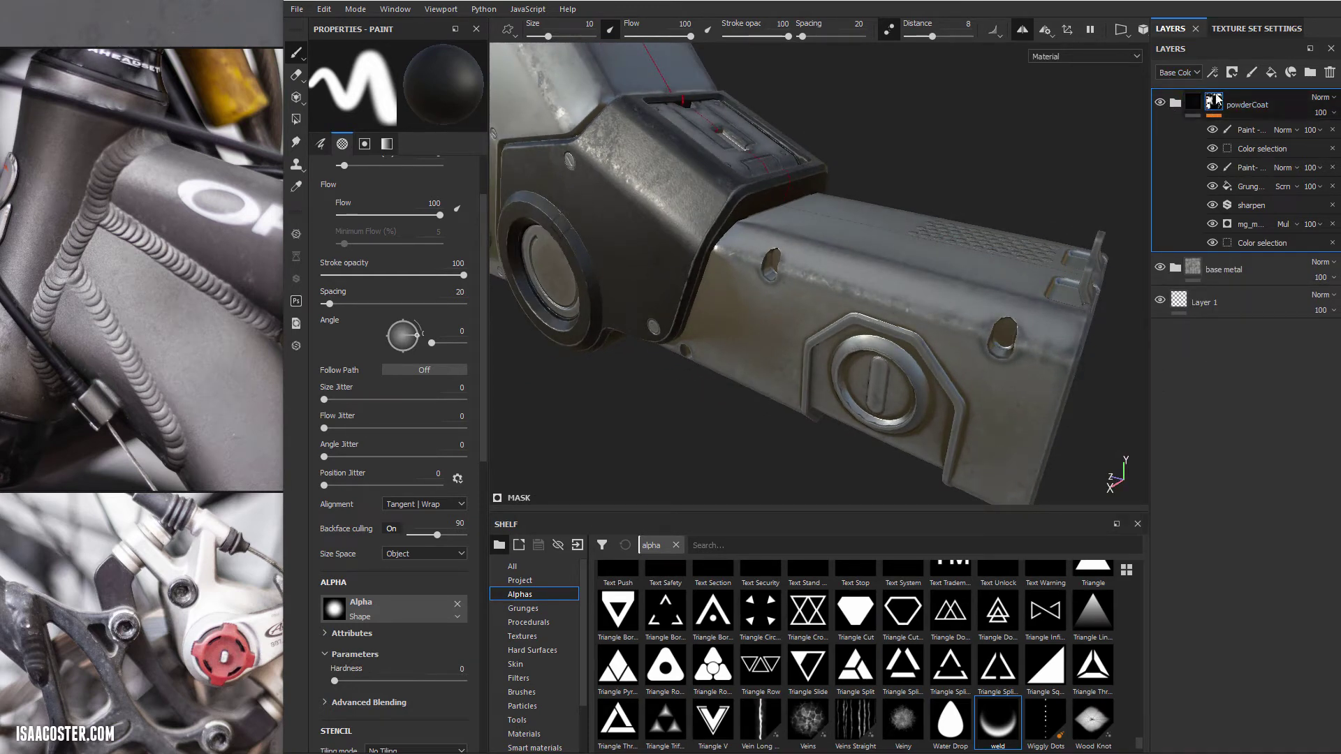
Step: Compare the model with the base metal folder hidden and shown, and expand the folder
click(1250, 269)
alt+drag(911, 282, 1026, 286)
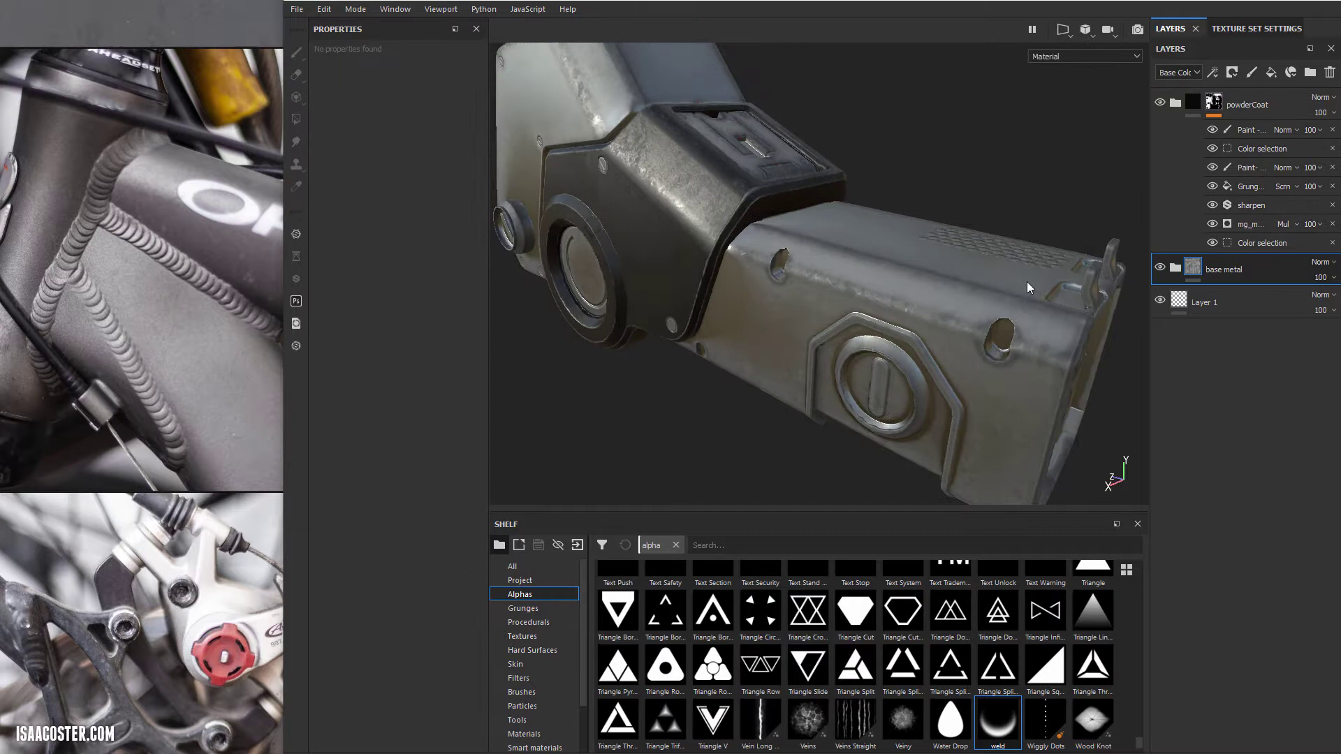
click(1161, 267)
click(1160, 267)
click(1176, 268)
Step: Compare the model with the dirt layer inside the base metal folder hidden and shown
click(1245, 308)
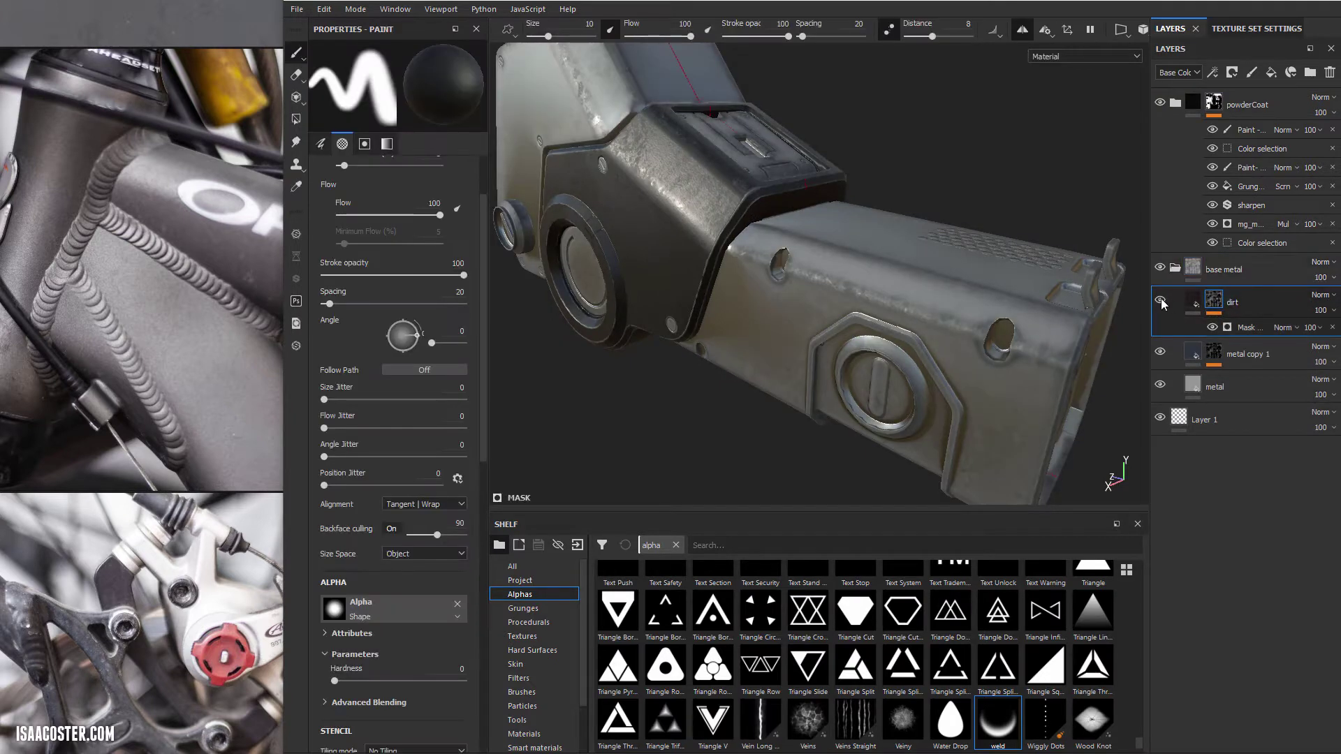
click(1161, 300)
click(1159, 299)
alt+drag(1041, 352, 985, 294)
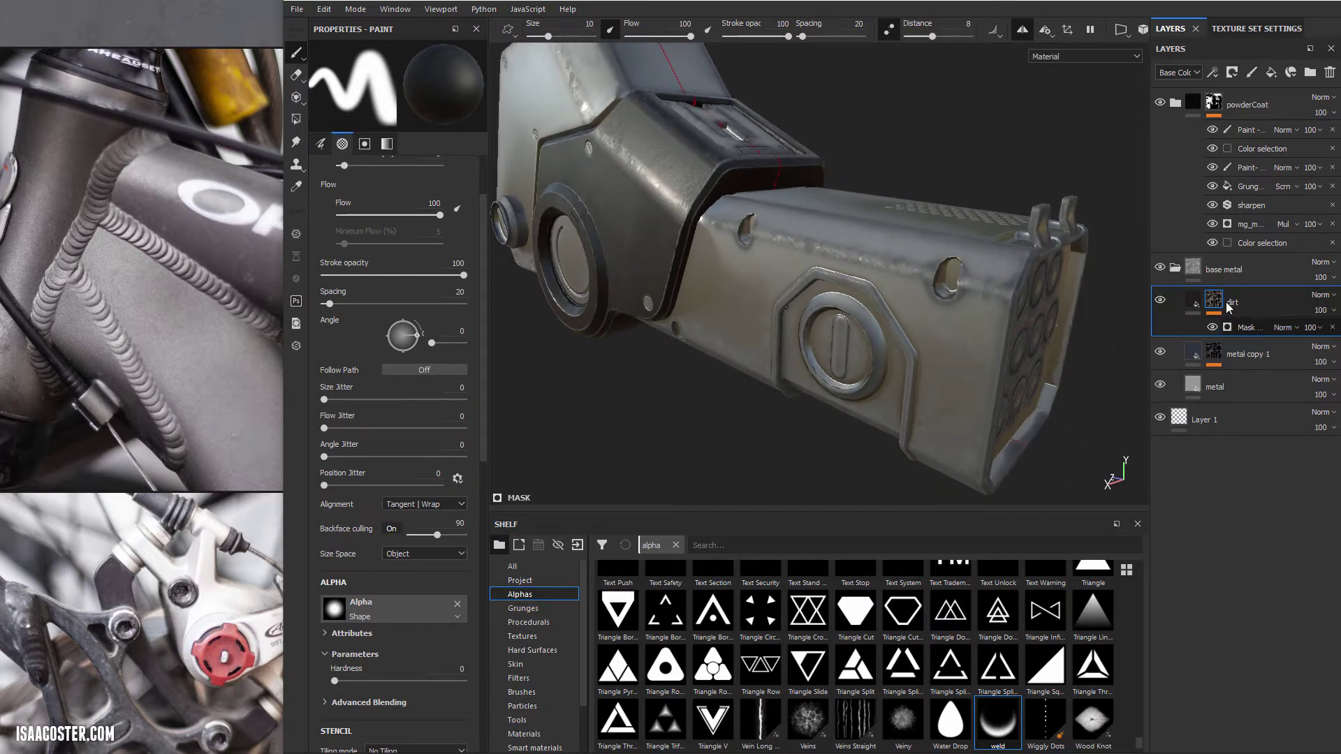
Step: Switch the dirt layer's Mask Editor generator off and on and compare its effect on the model
click(1230, 328)
click(1213, 327)
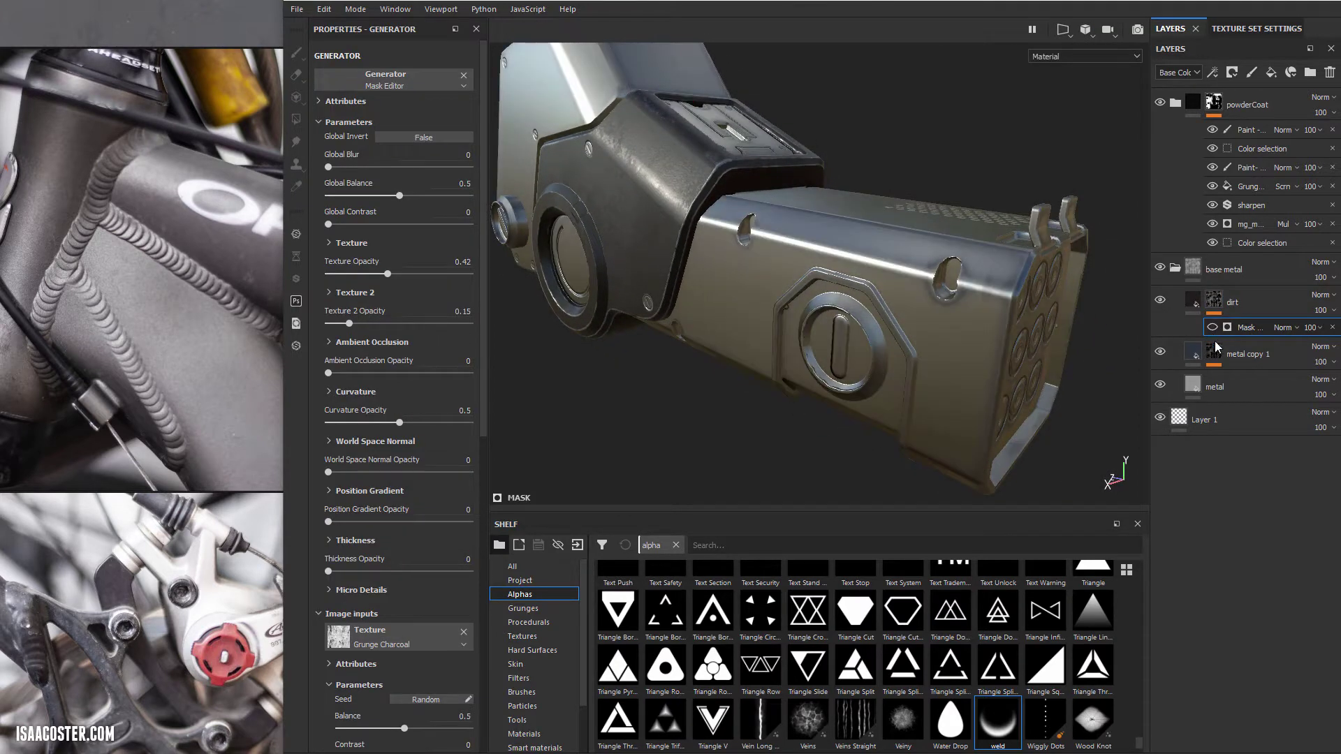
click(1212, 327)
alt+drag(920, 383, 898, 380)
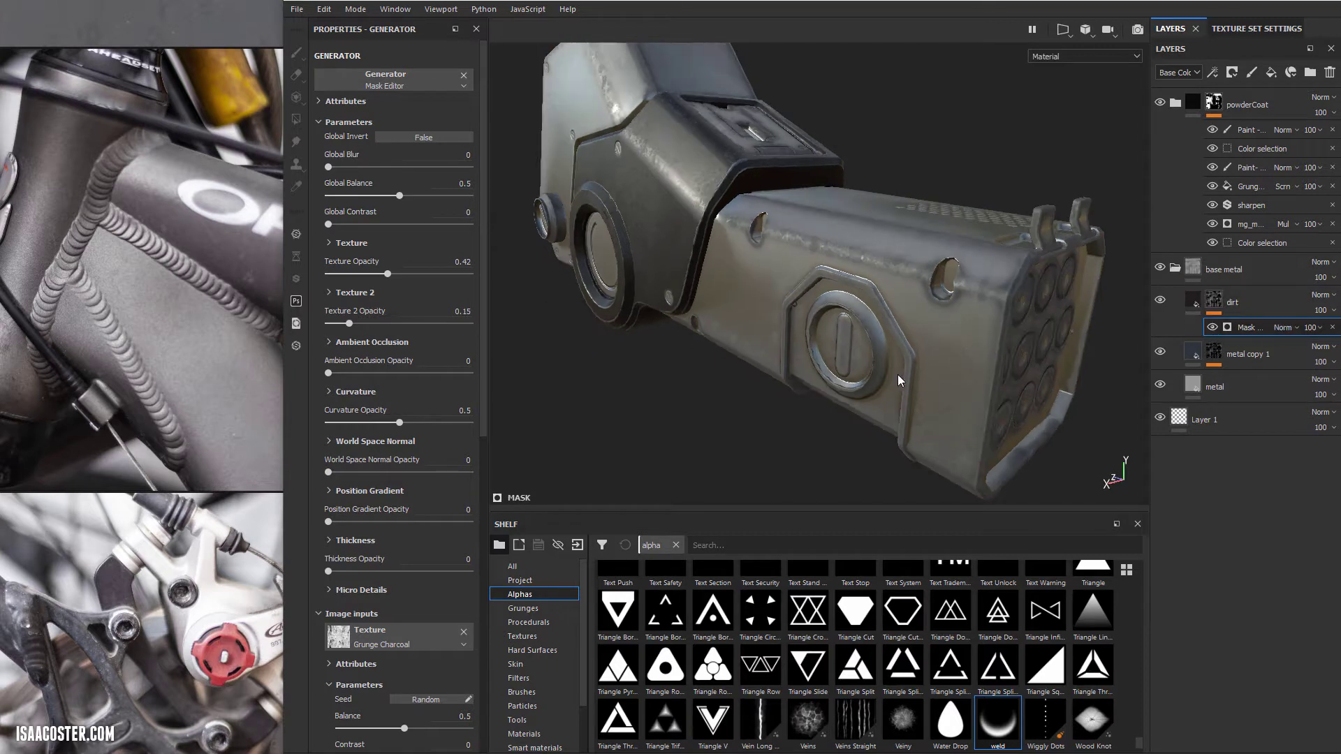
alt+drag(994, 382, 1037, 346)
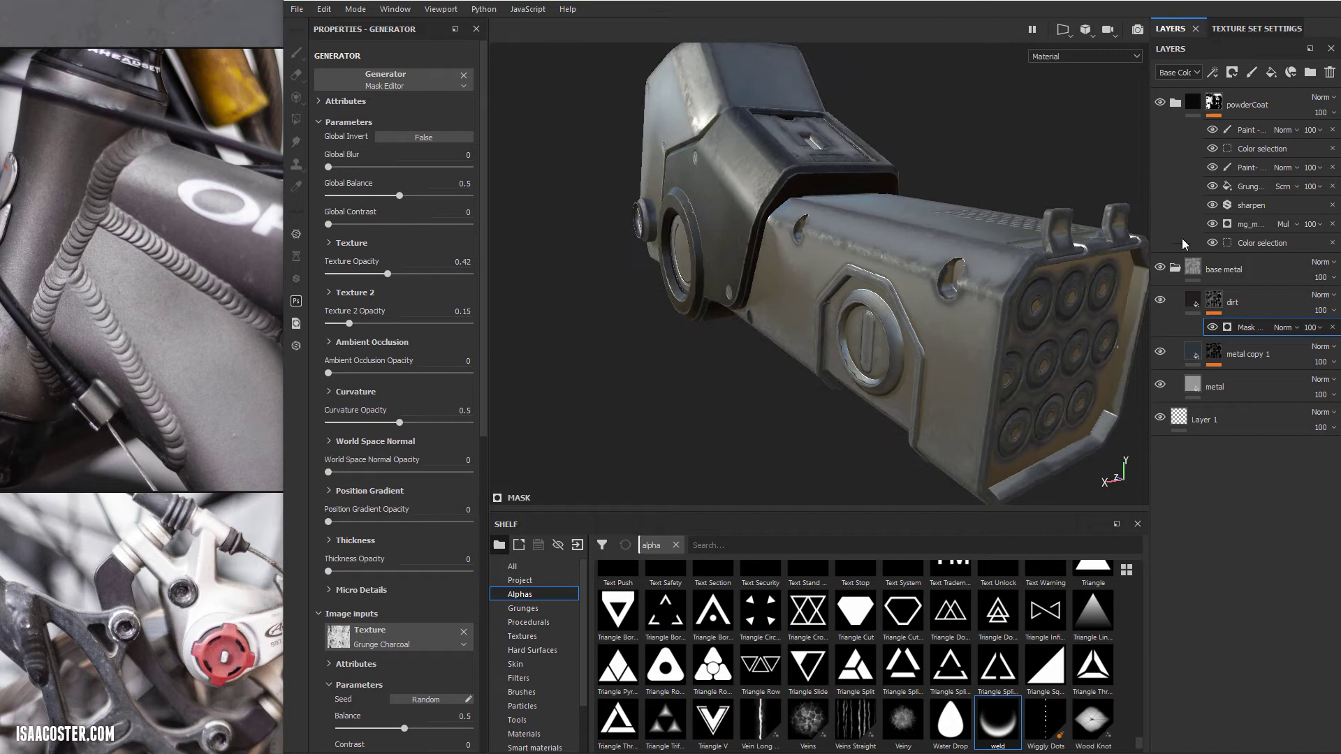
alt+drag(808, 360, 1062, 307)
scroll(842, 352, up, 3)
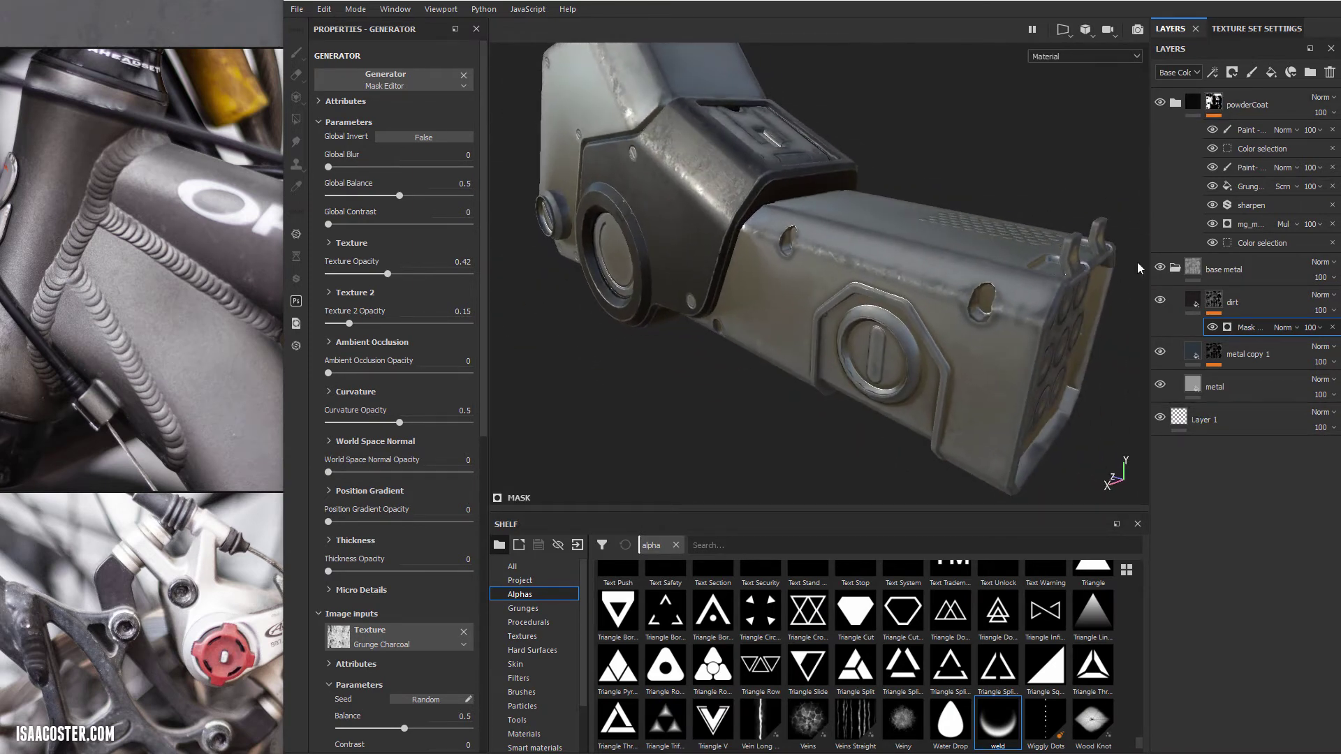
Step: Display only the dirt layer's mask on the model and examine it alongside its Mask Editor parameters
click(1214, 302)
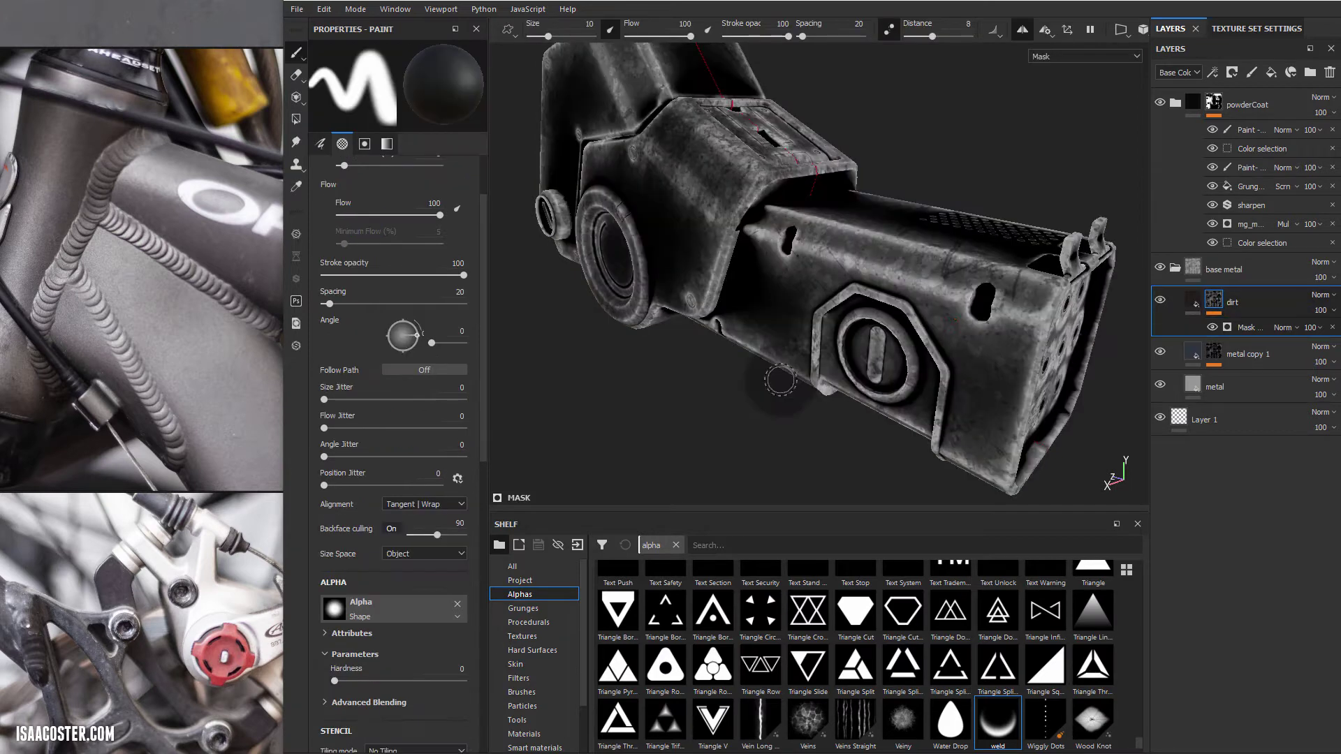
mouse_move(847, 373)
alt+mouse_down()
mouse_move(893, 367)
mouse_move(911, 347)
alt+mouse_up()
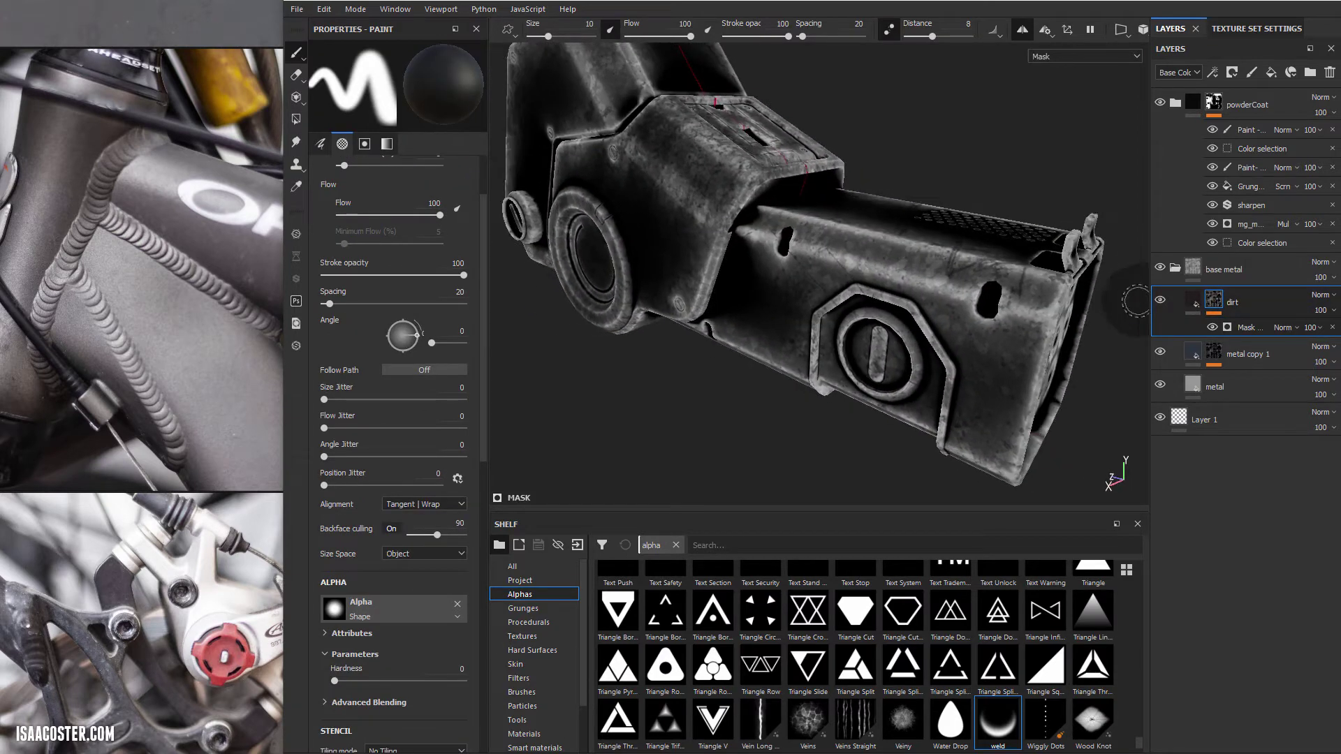
click(1259, 328)
scroll(394, 233, down, 5)
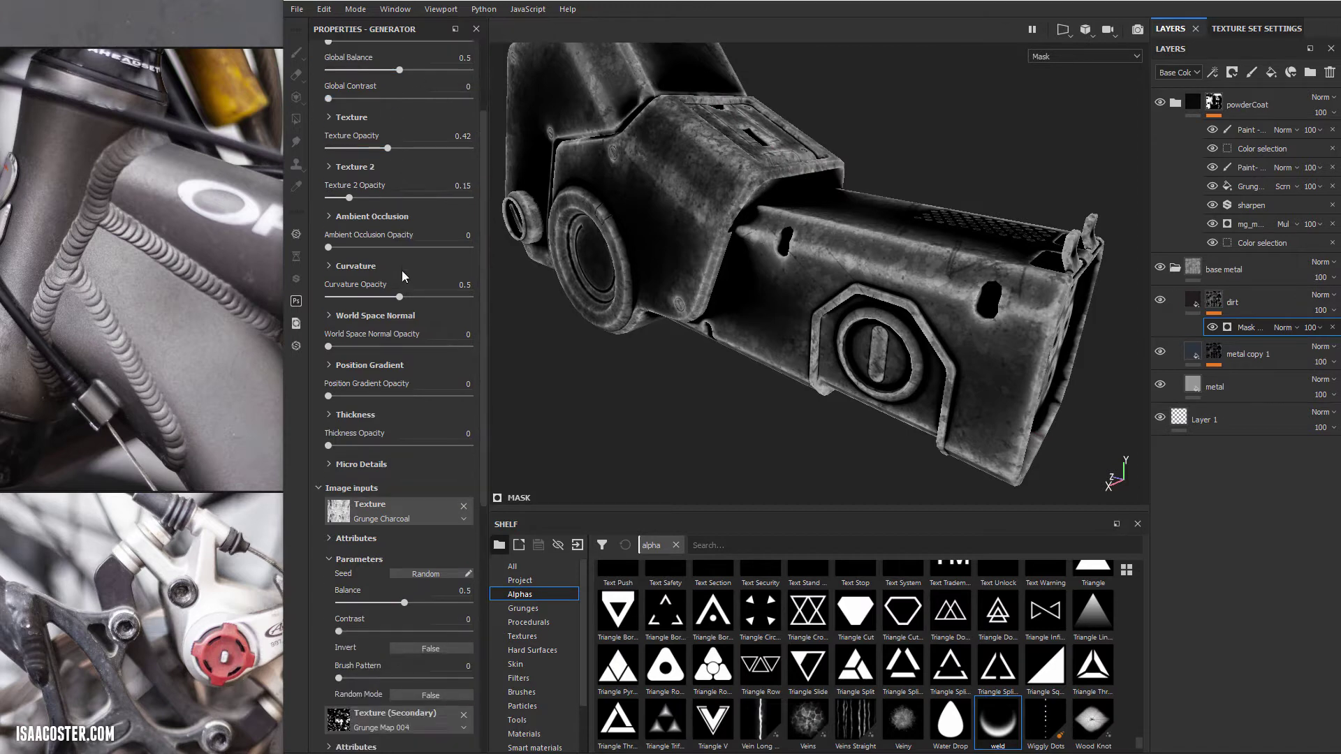
scroll(402, 282, up, 5)
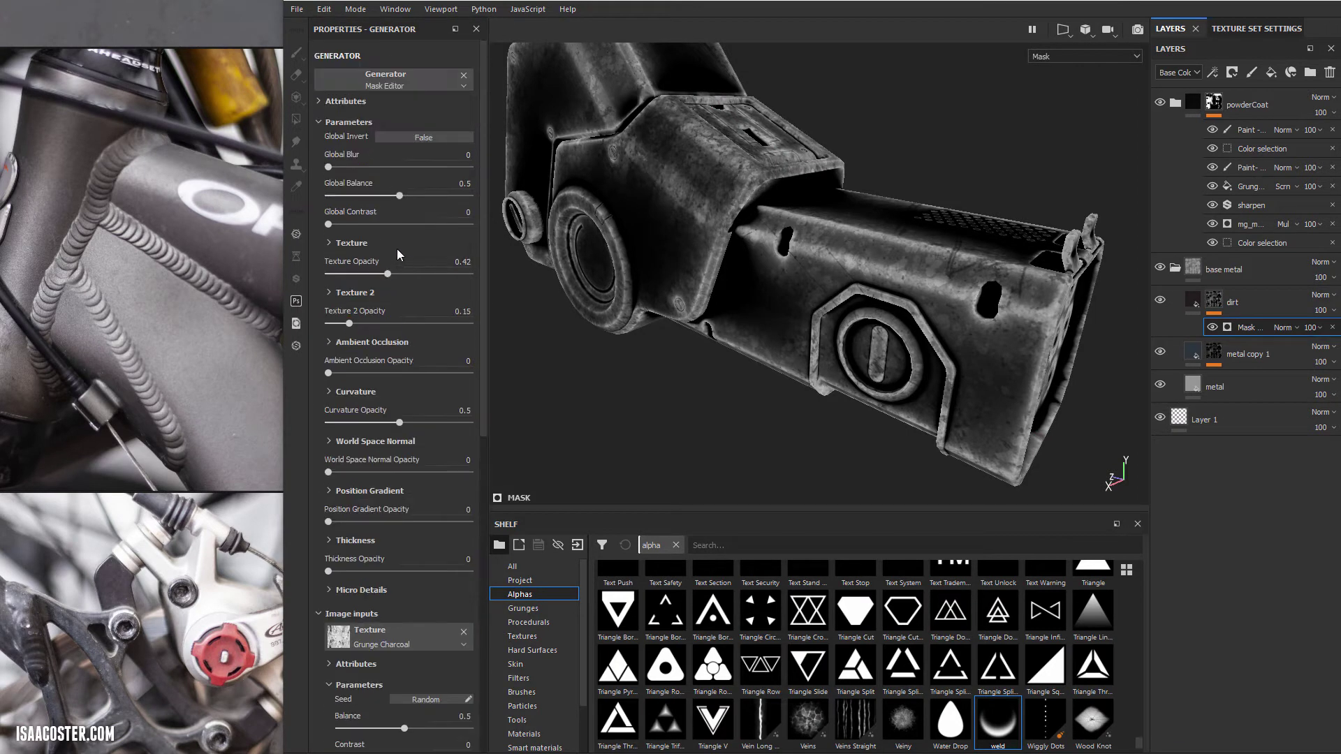
alt+drag(689, 321, 1014, 326)
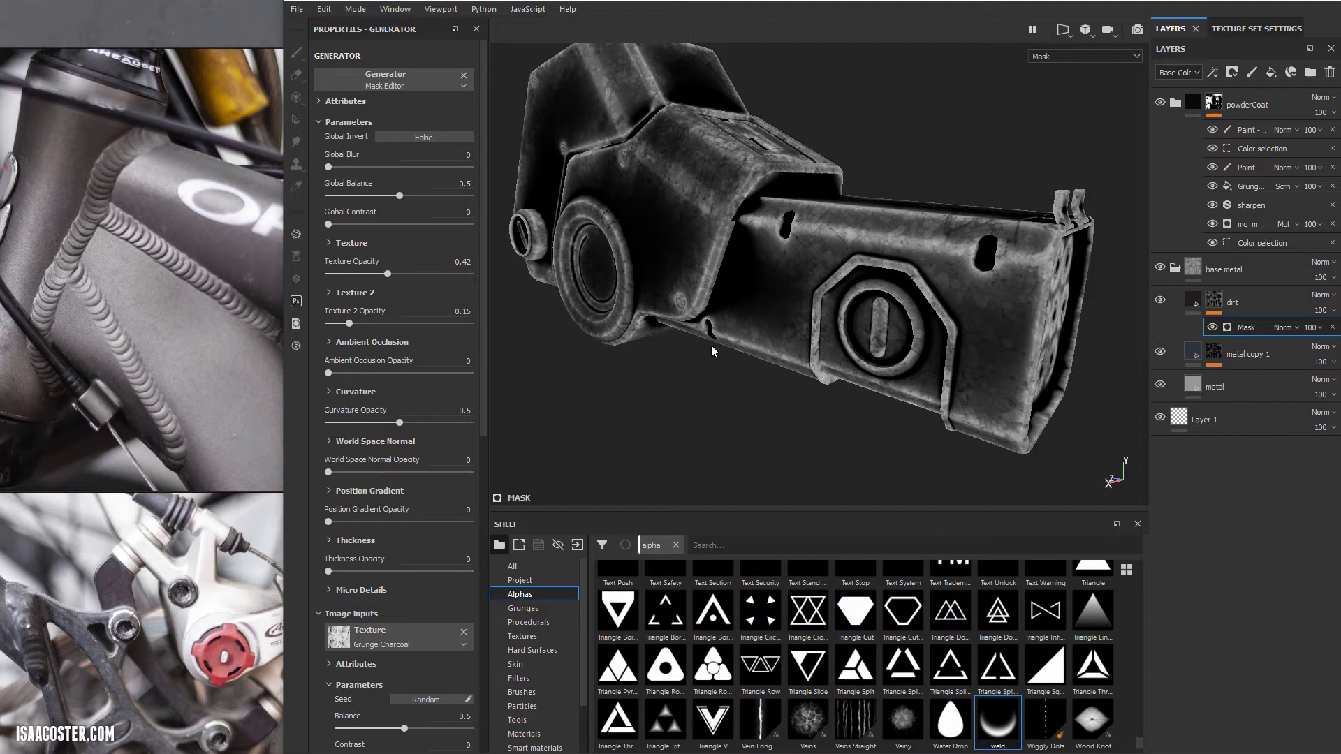
alt+drag(901, 299, 836, 263)
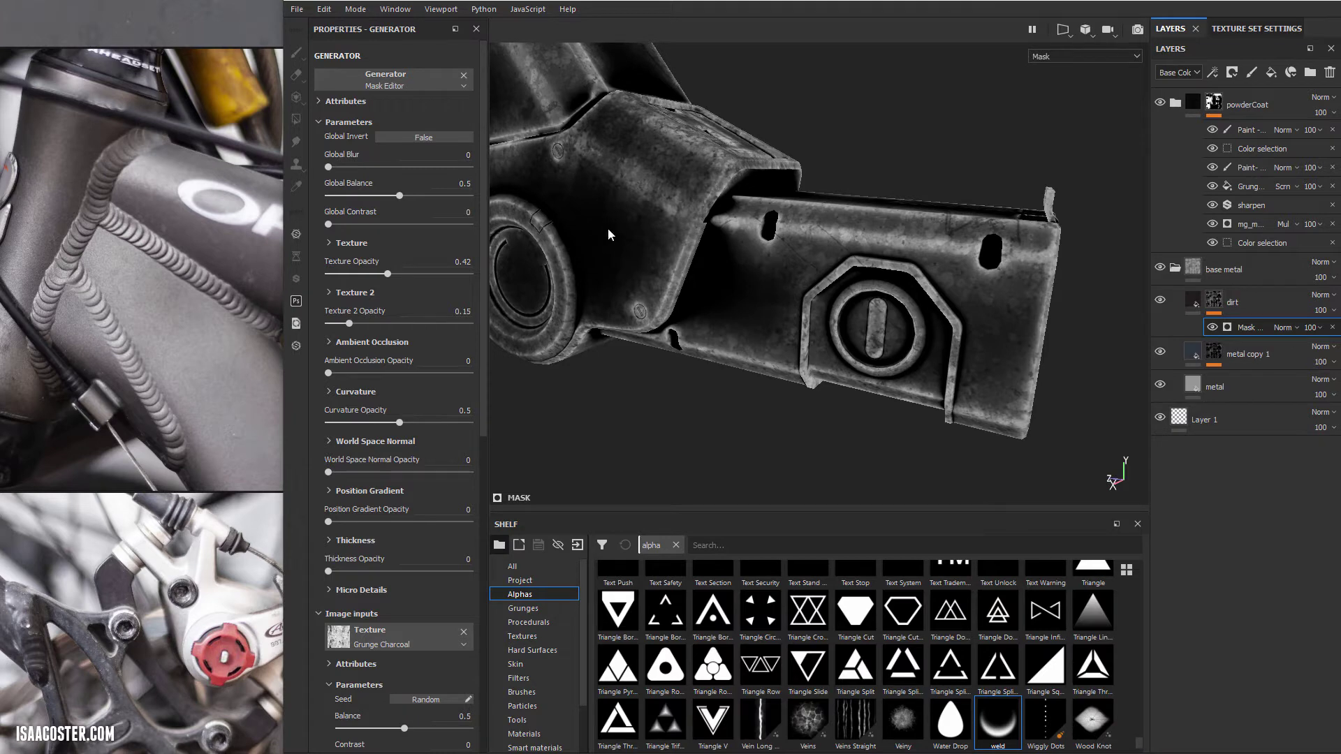
alt+drag(739, 236, 642, 261)
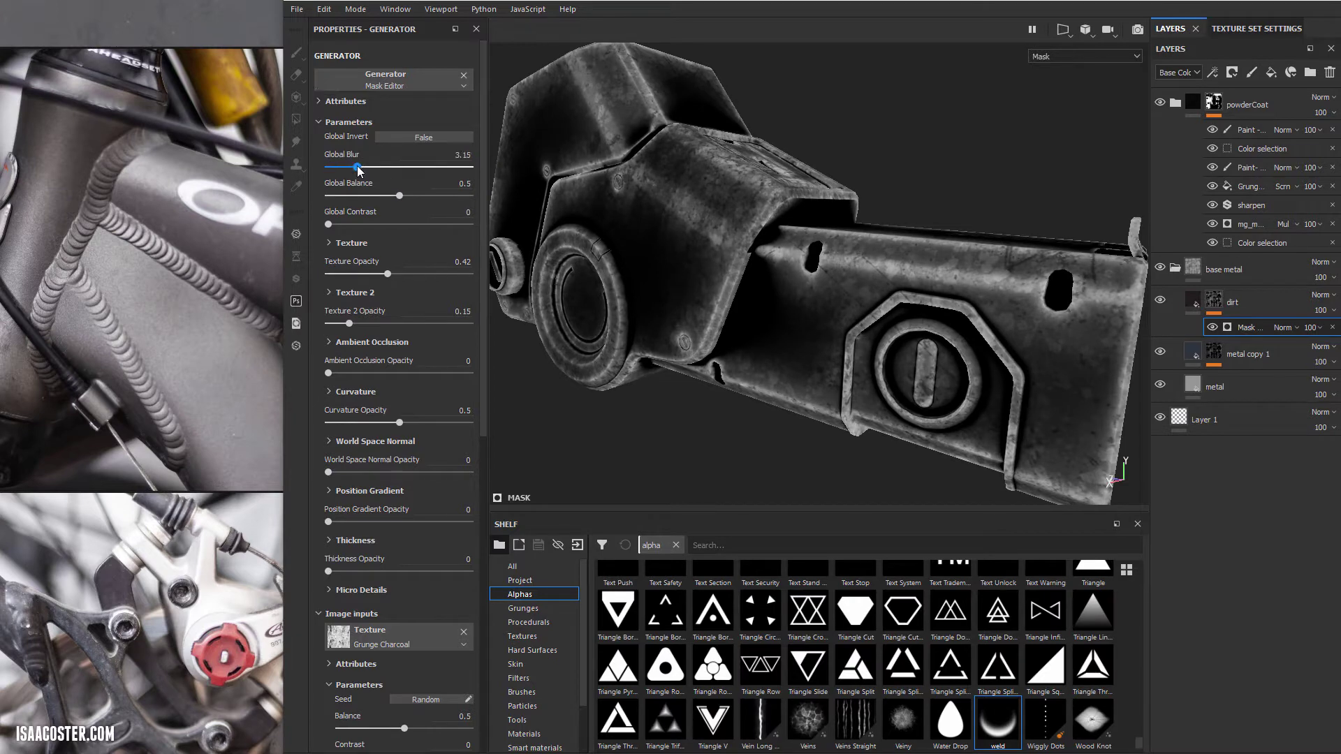
Step: Try a higher Global Blur and a Global Balance of 0.58 on the dirt mask, restoring both
drag(358, 170, 272, 165)
alt+drag(676, 238, 630, 236)
drag(401, 199, 411, 202)
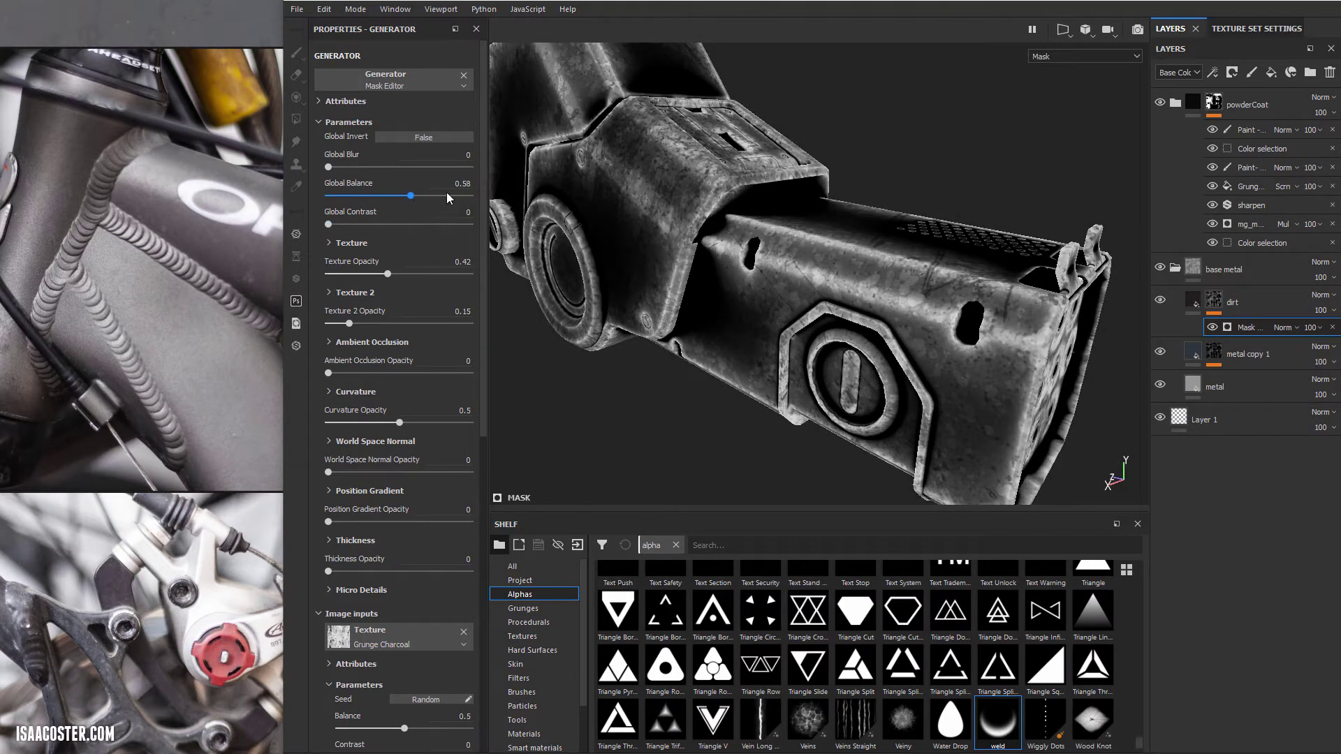
key(ctrl+z)
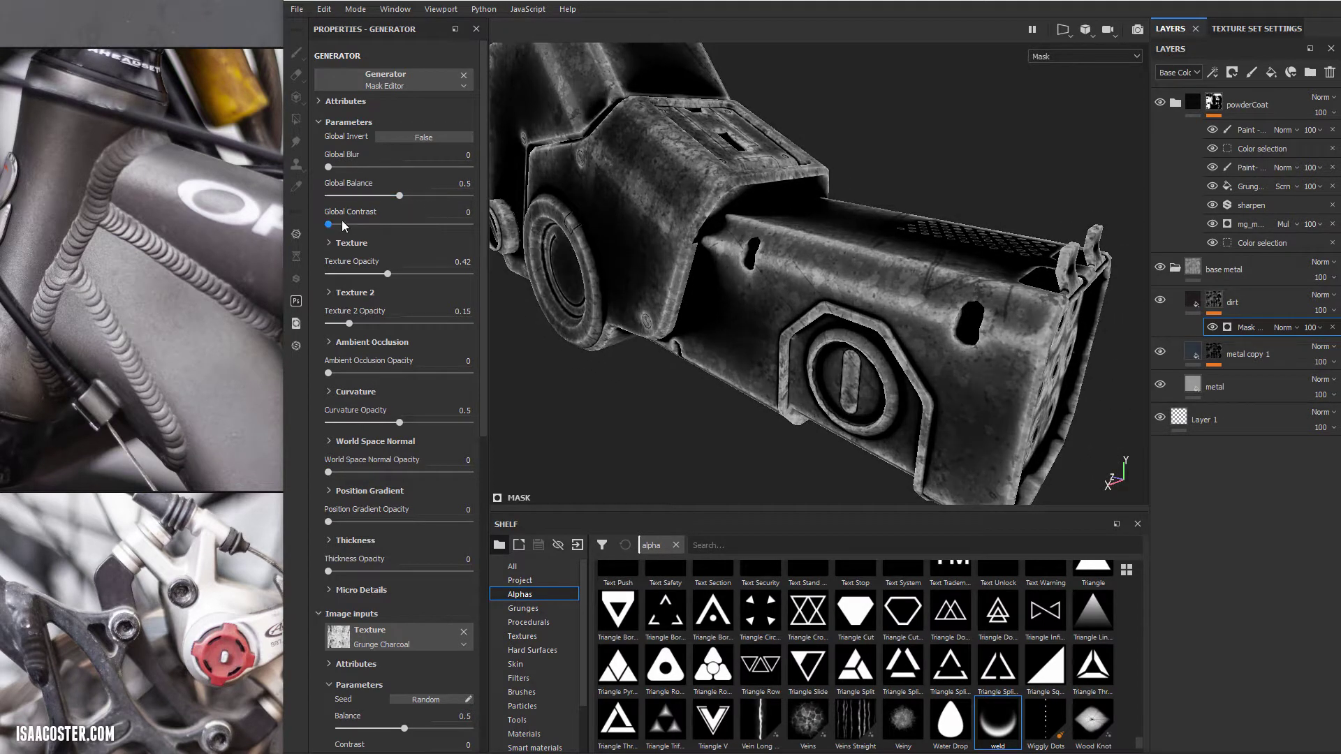
Step: Try raising the dirt mask's Global Contrast to 0.46 and undo the contrast changes
mouse_move(329, 223)
mouse_down()
mouse_move(416, 222)
mouse_move(354, 224)
mouse_up()
click(391, 222)
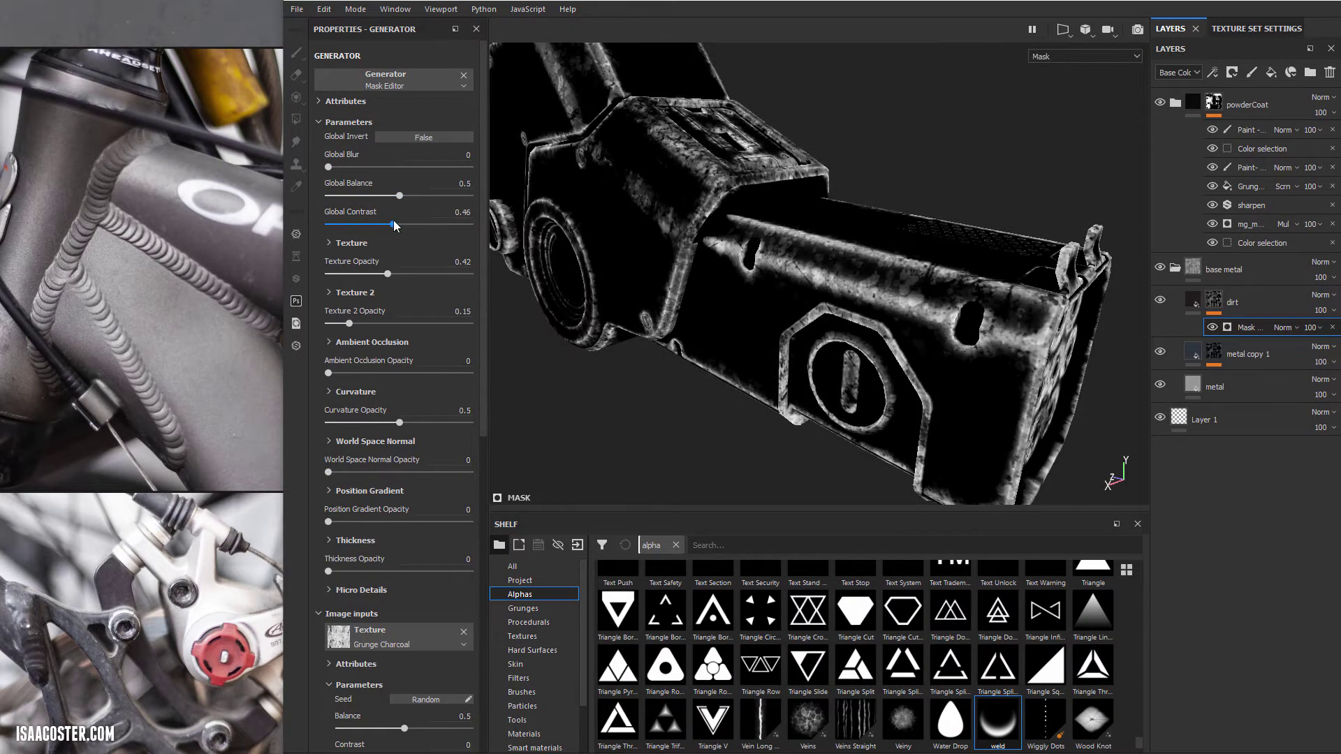
key(ctrl+z)
key(ctrl+z)
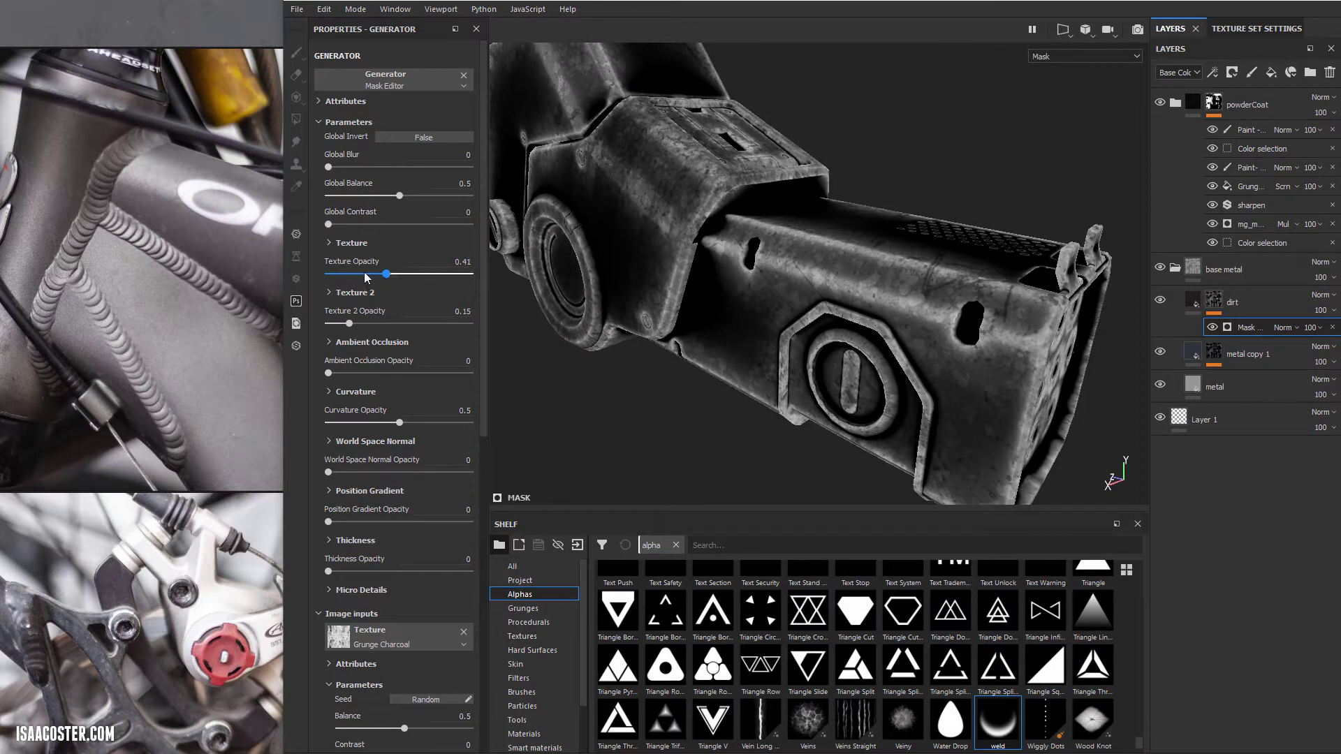
Step: Try other Texture, Ambient Occlusion and Curvature opacities on the dirt mask, restoring each one
drag(385, 274, 371, 323)
mouse_move(331, 375)
mouse_down()
mouse_move(392, 374)
mouse_move(354, 378)
mouse_up()
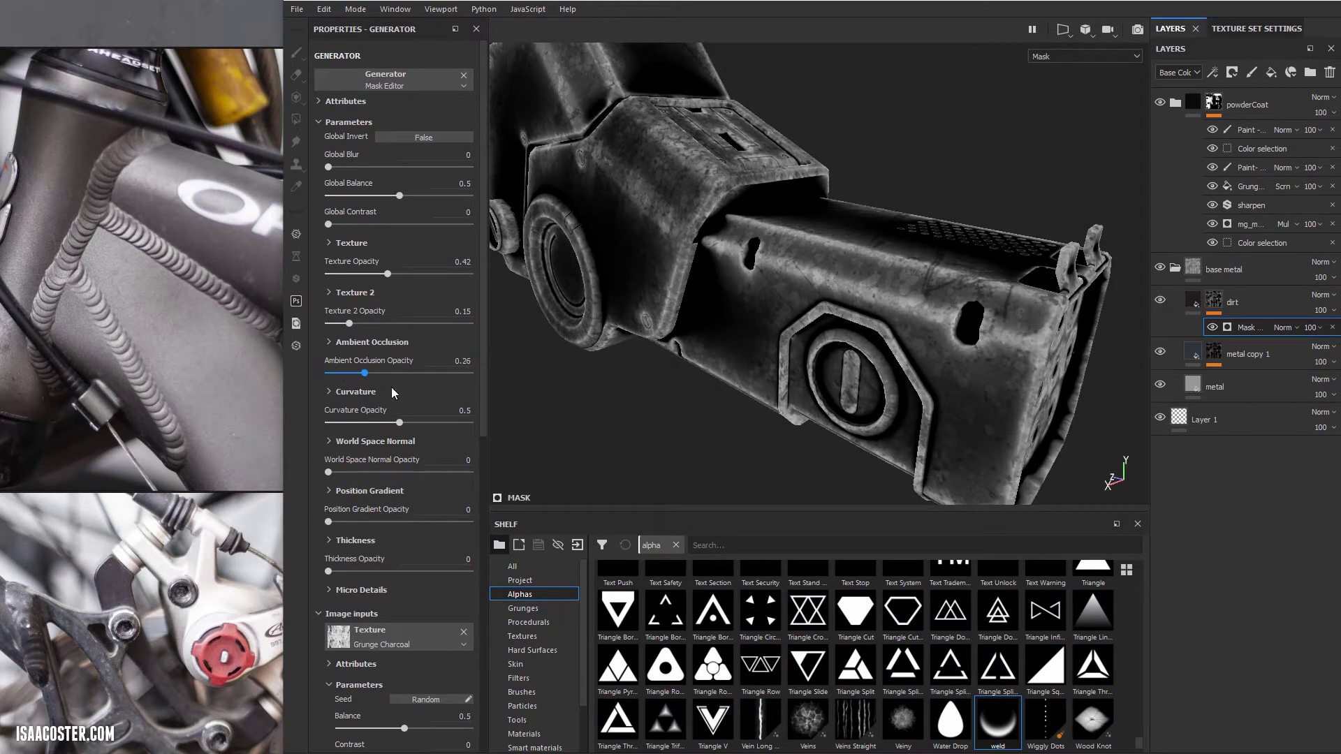
key(ctrl+z)
mouse_move(399, 423)
mouse_down()
mouse_move(357, 423)
mouse_move(388, 431)
mouse_up()
key(ctrl+z)
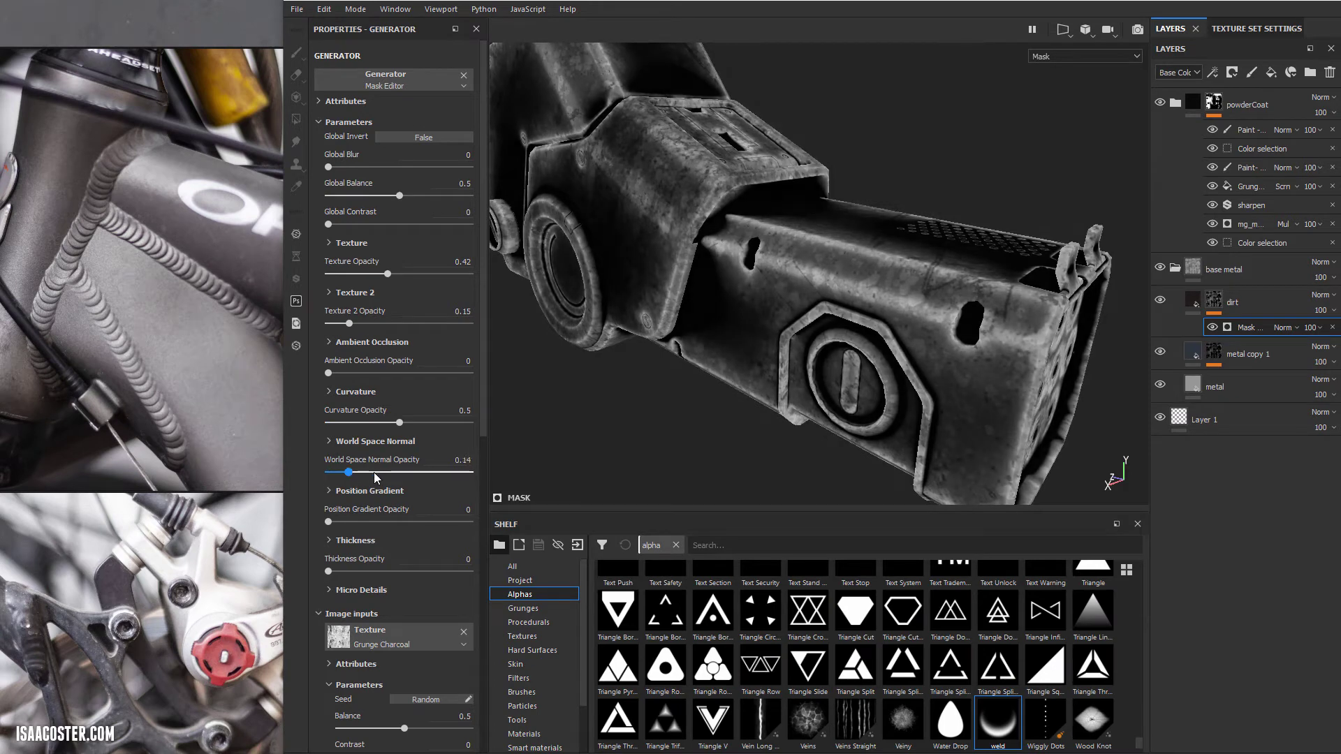
Step: Set the dirt mask's World Space Normal Opacity to 0.2, Position Gradient Opacity to 0.13 and Thickness Opacity to 0.09
mouse_move(375, 478)
mouse_down()
mouse_move(338, 479)
mouse_move(358, 479)
mouse_up()
drag(328, 523, 345, 521)
drag(328, 571, 341, 573)
Step: Examine the adjusted dirt mask on the model, and inspect the full material from several angles
alt+drag(922, 389, 972, 329)
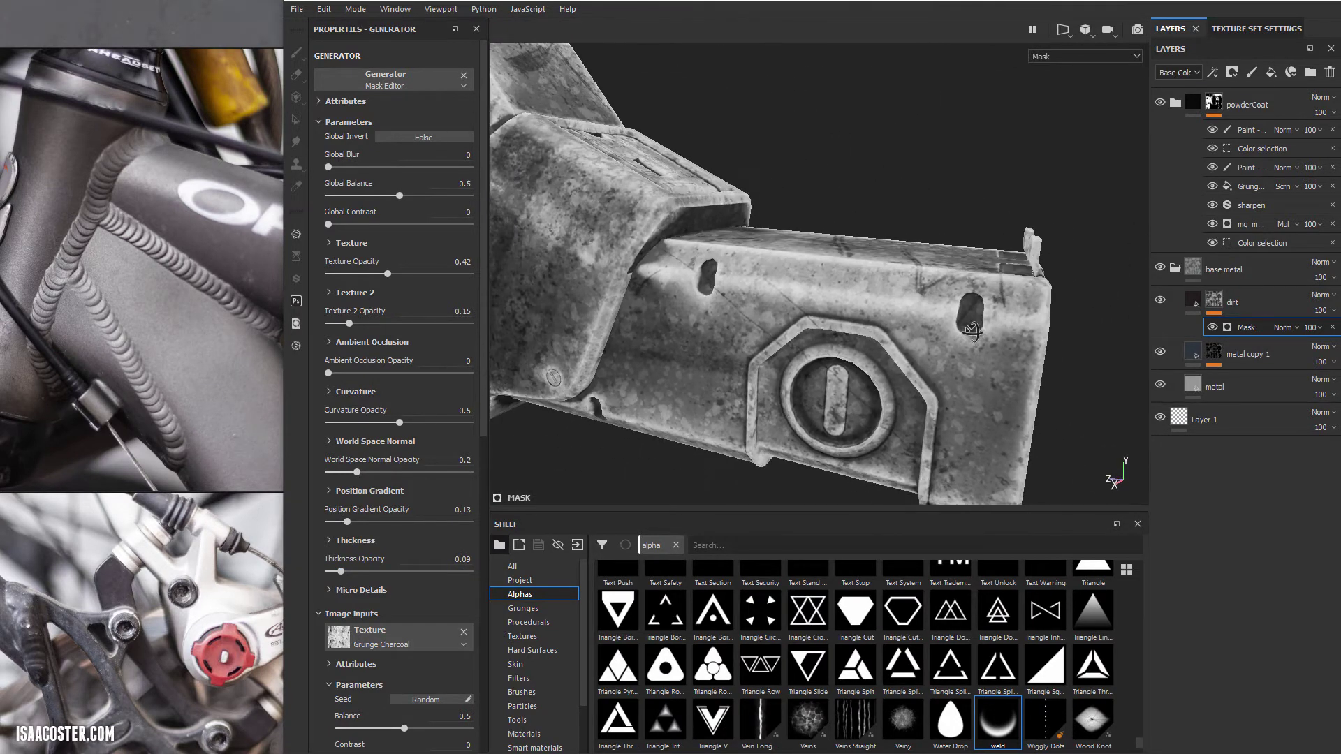
alt+drag(622, 349, 712, 320)
key(m)
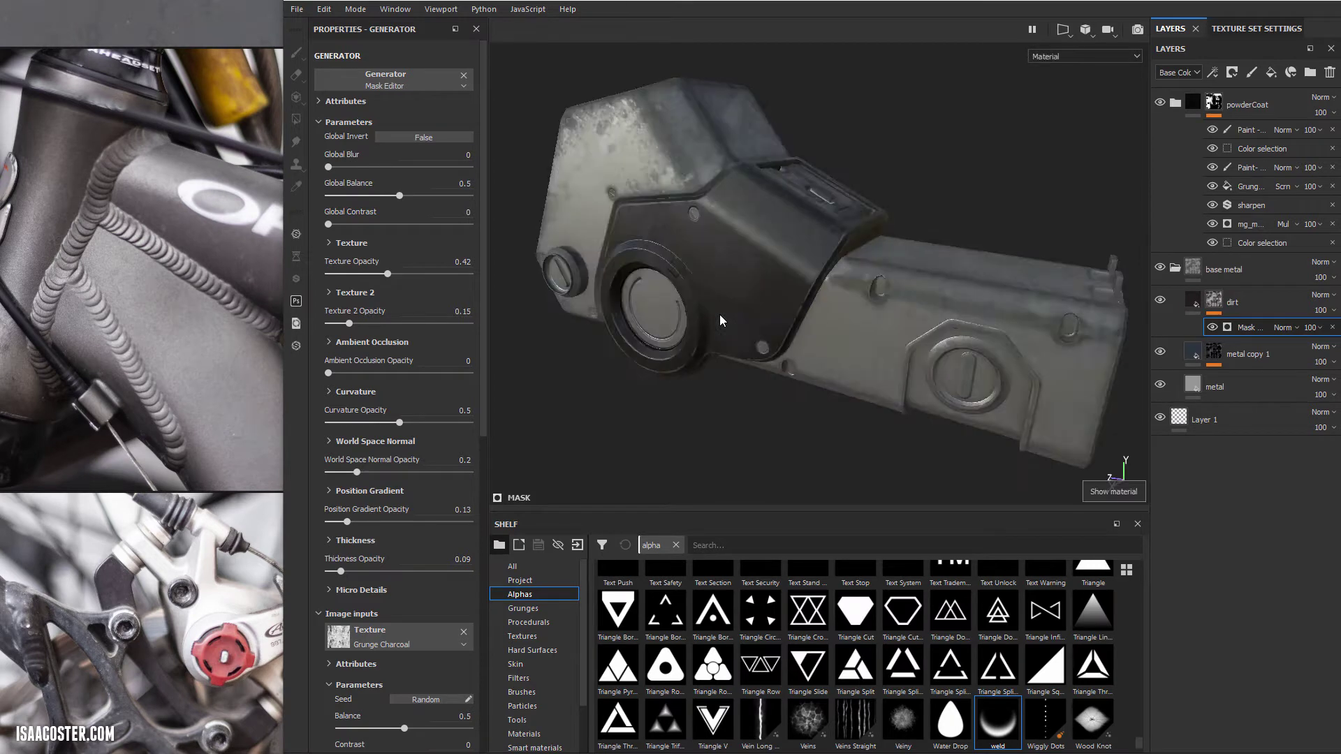
alt+drag(806, 308, 696, 321)
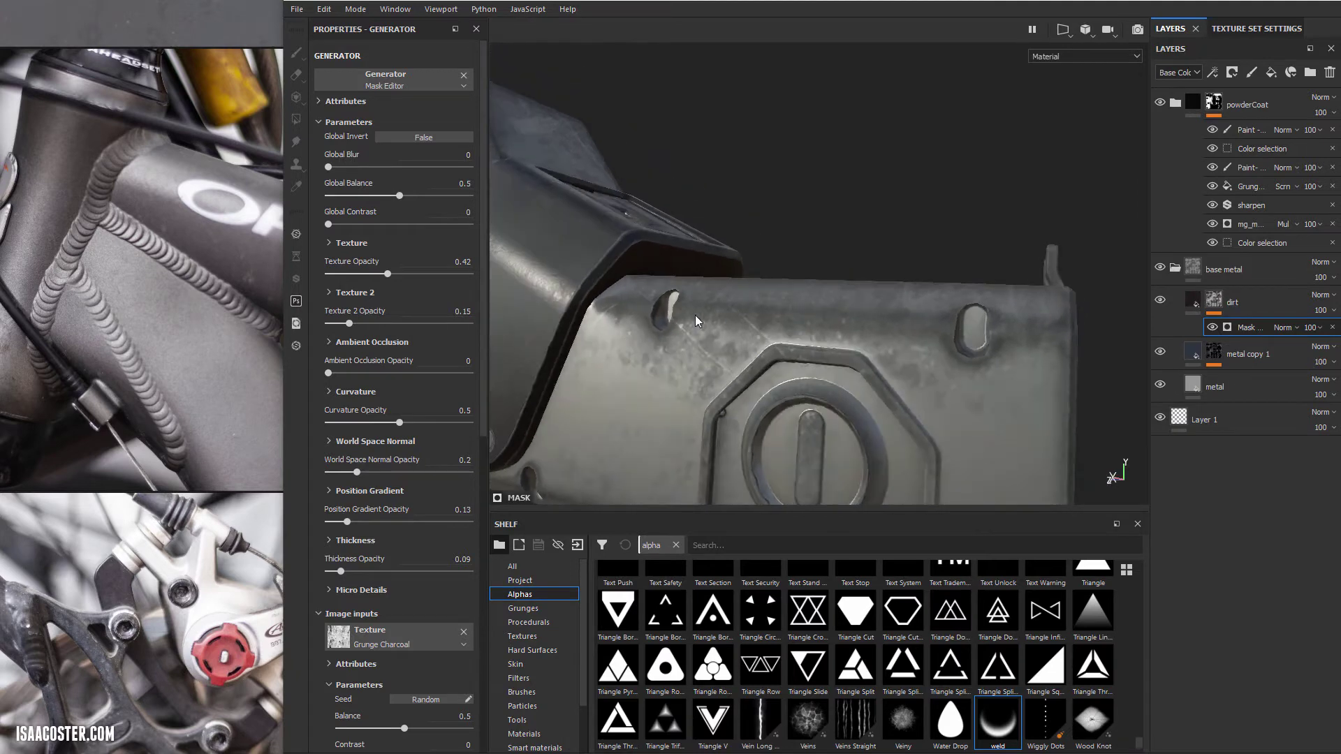
alt+drag(804, 333, 691, 224)
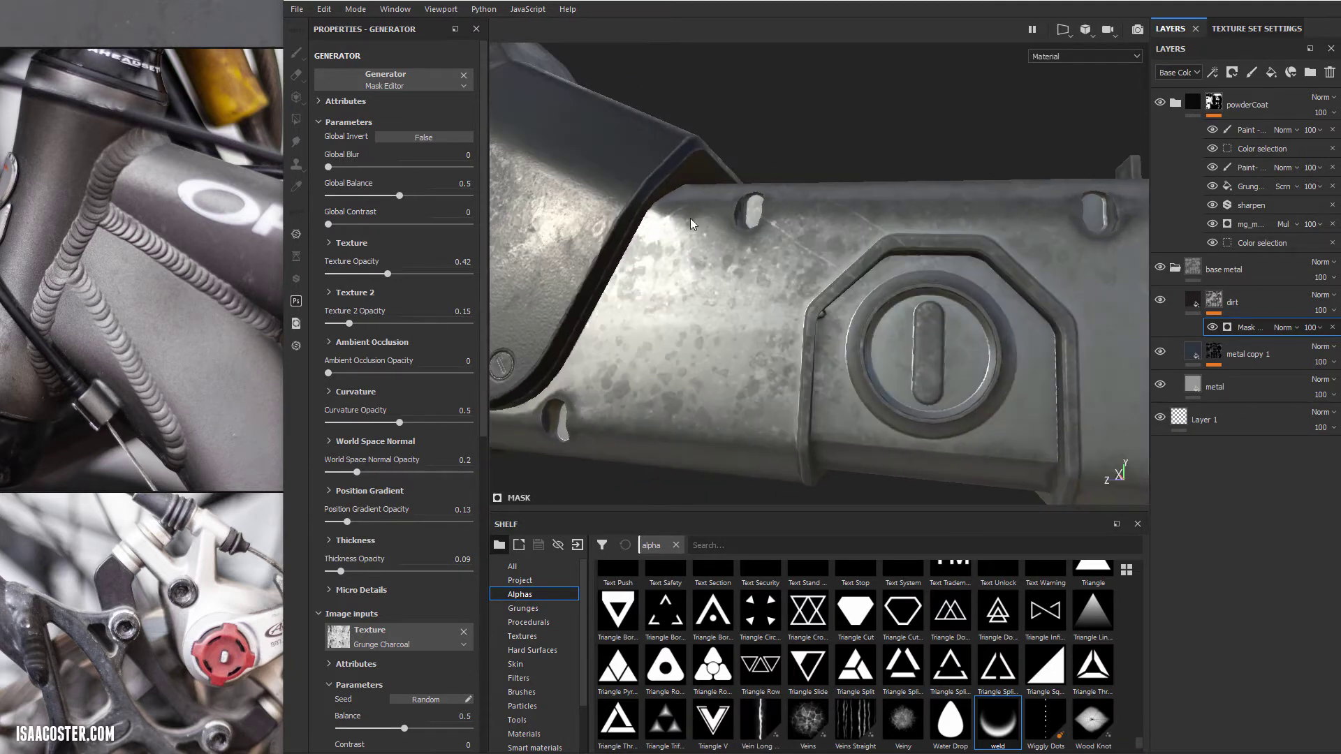
alt+drag(712, 347, 640, 338)
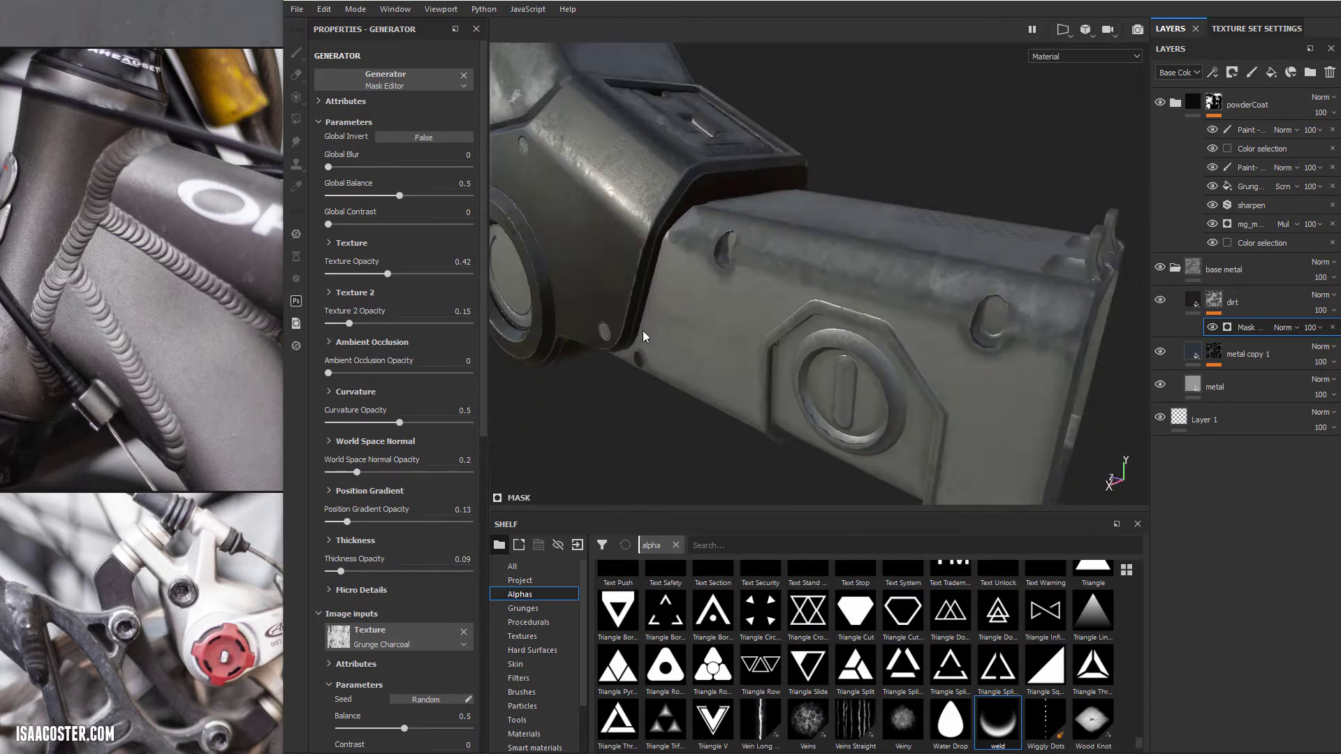
alt+right_drag(640, 338, 741, 338)
alt+drag(740, 338, 772, 298)
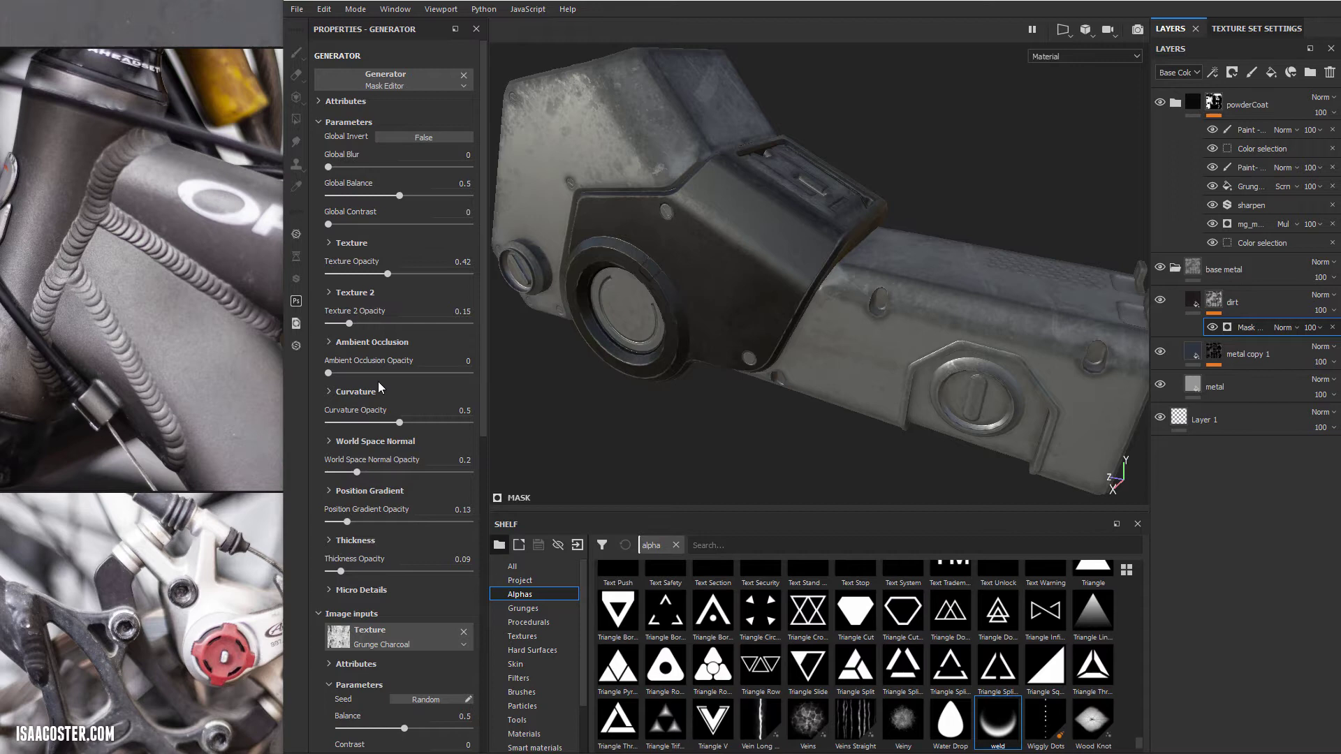
alt+drag(761, 298, 704, 221)
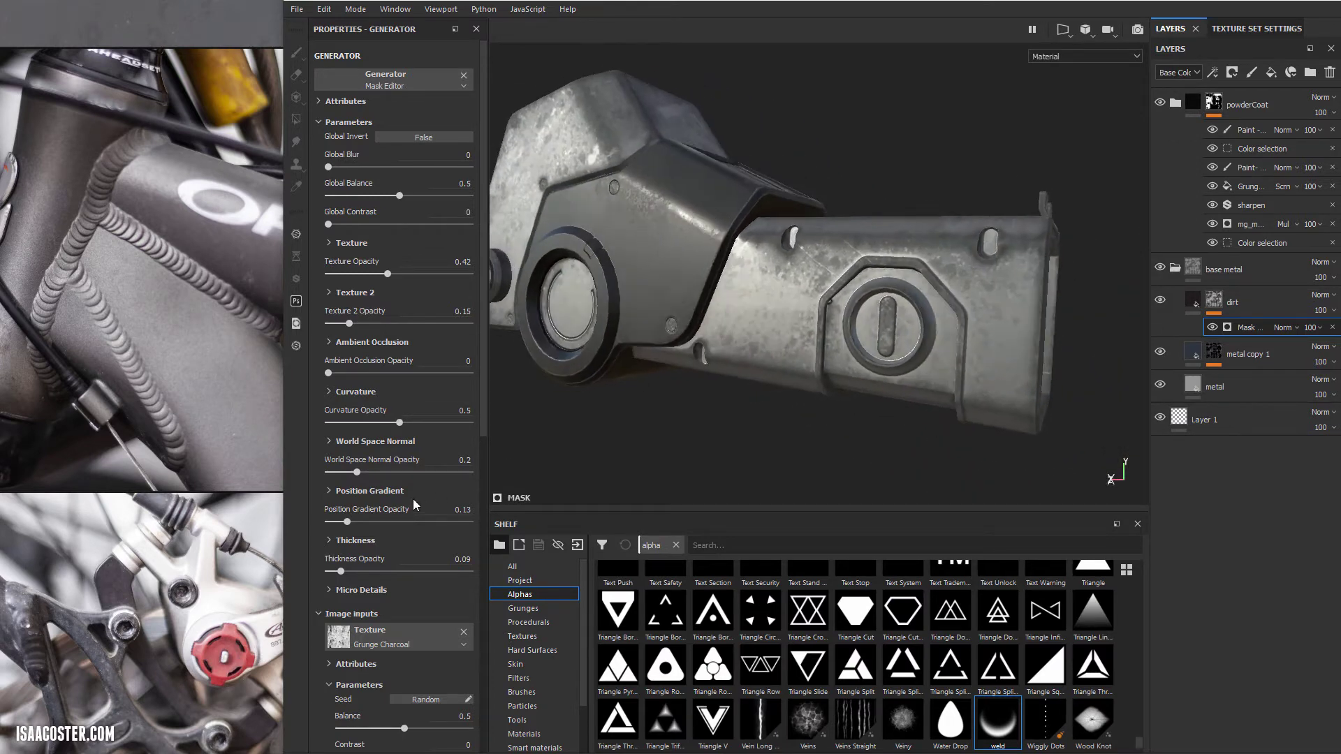
alt+drag(782, 342, 678, 415)
alt+drag(737, 364, 659, 381)
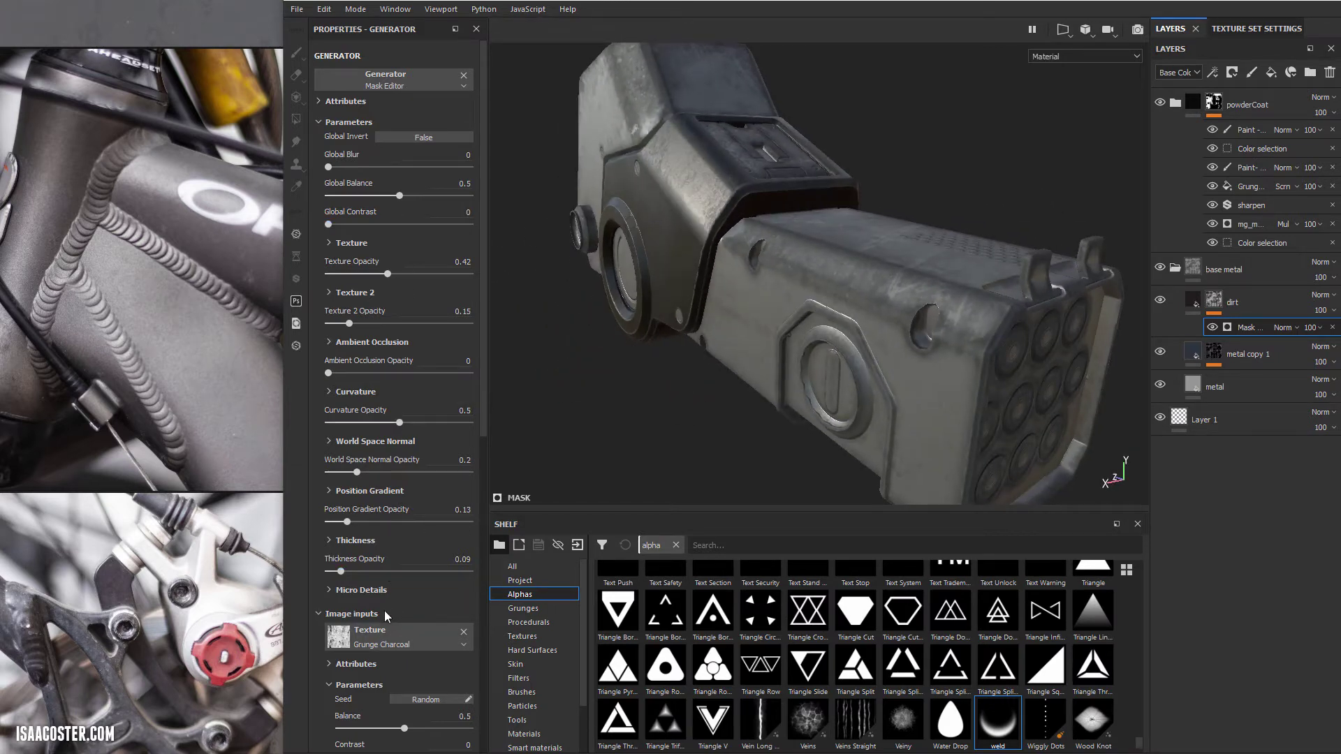
Step: Collapse the generator's image inputs and expand the World Space Normal settings to review its parameters
click(322, 612)
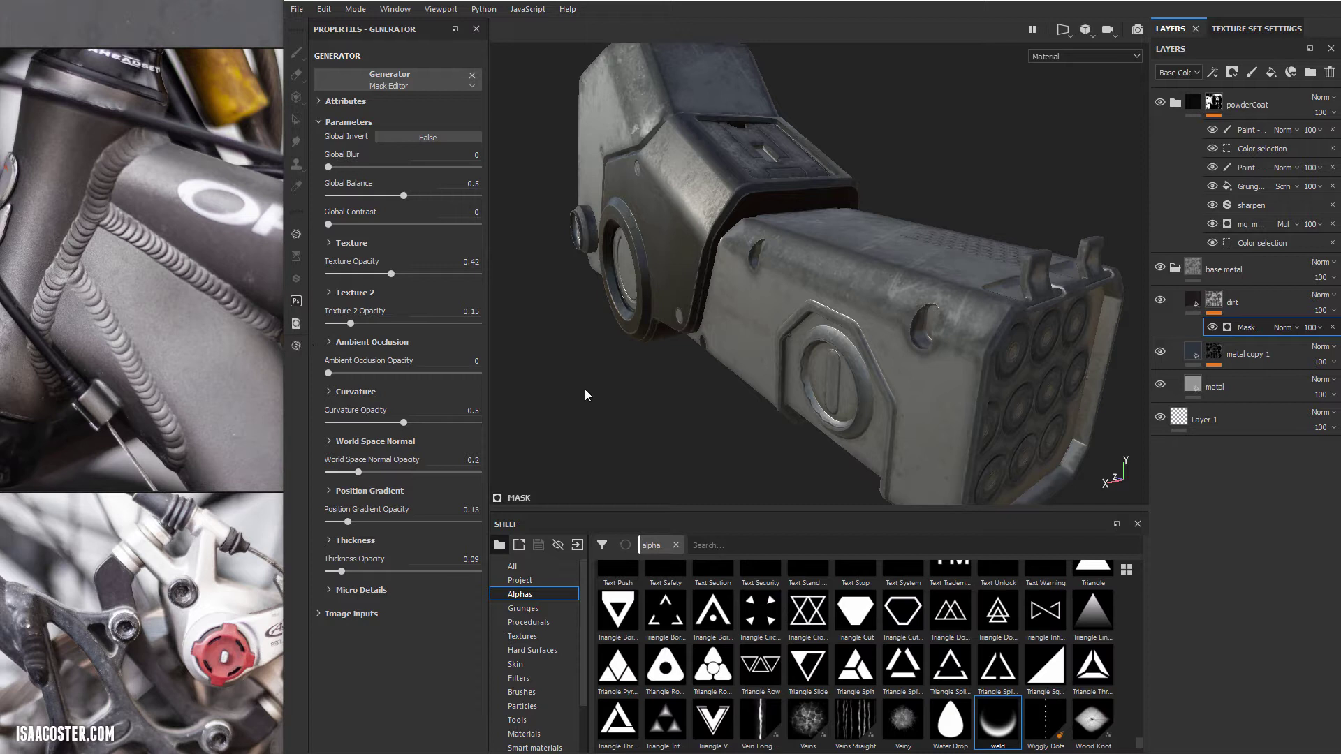
alt+drag(585, 395, 595, 405)
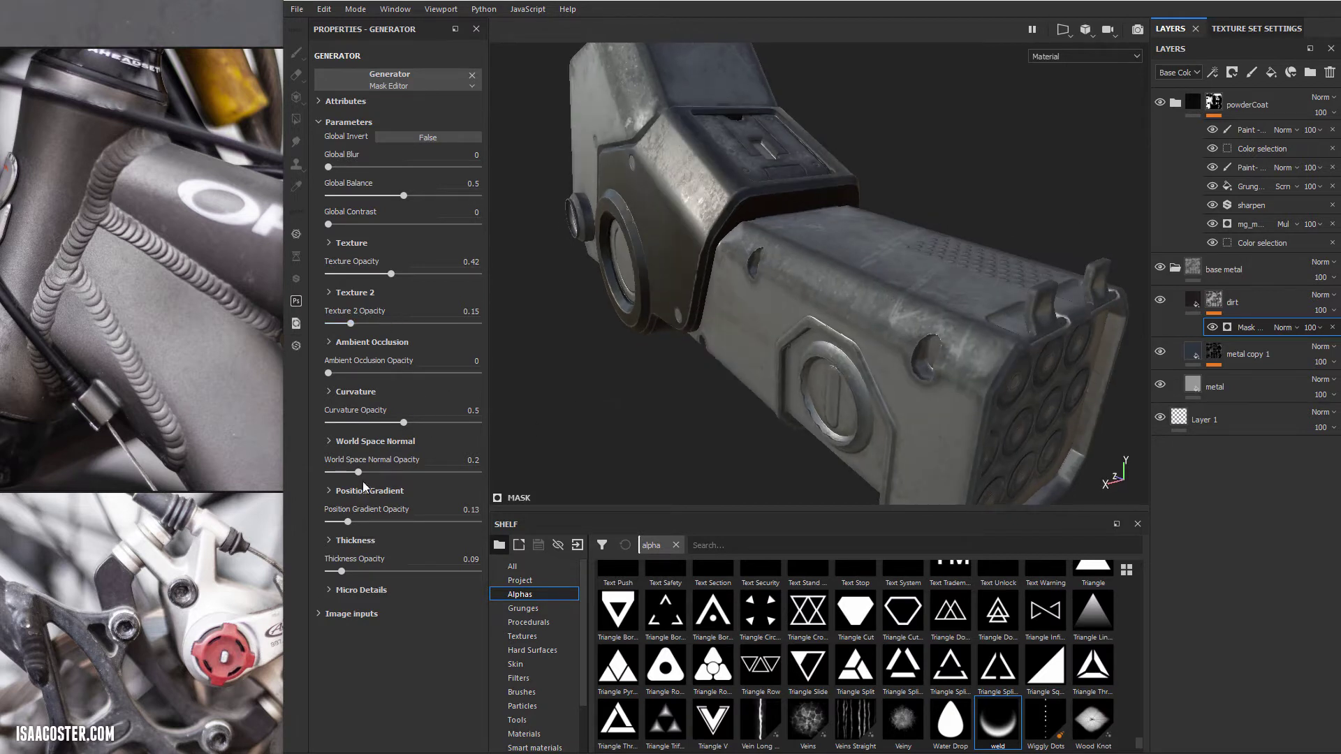
click(329, 441)
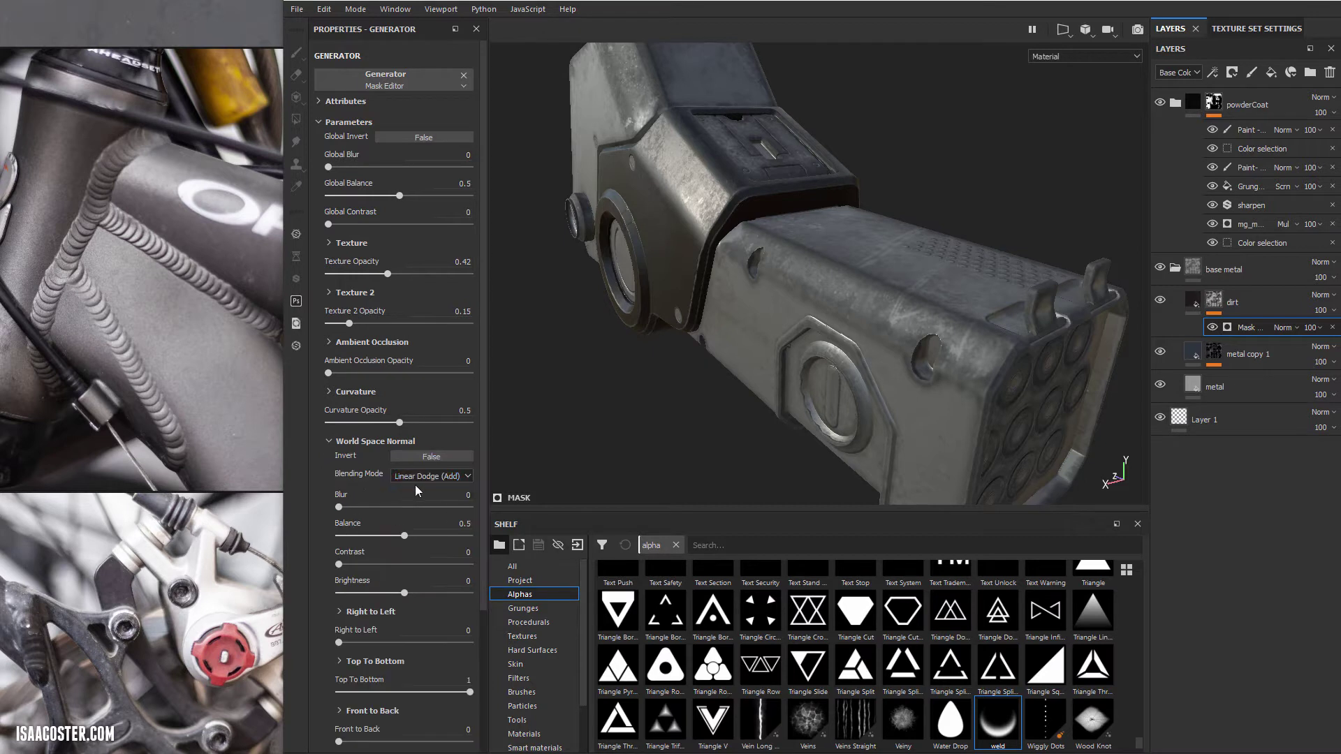
scroll(402, 604, down, 1)
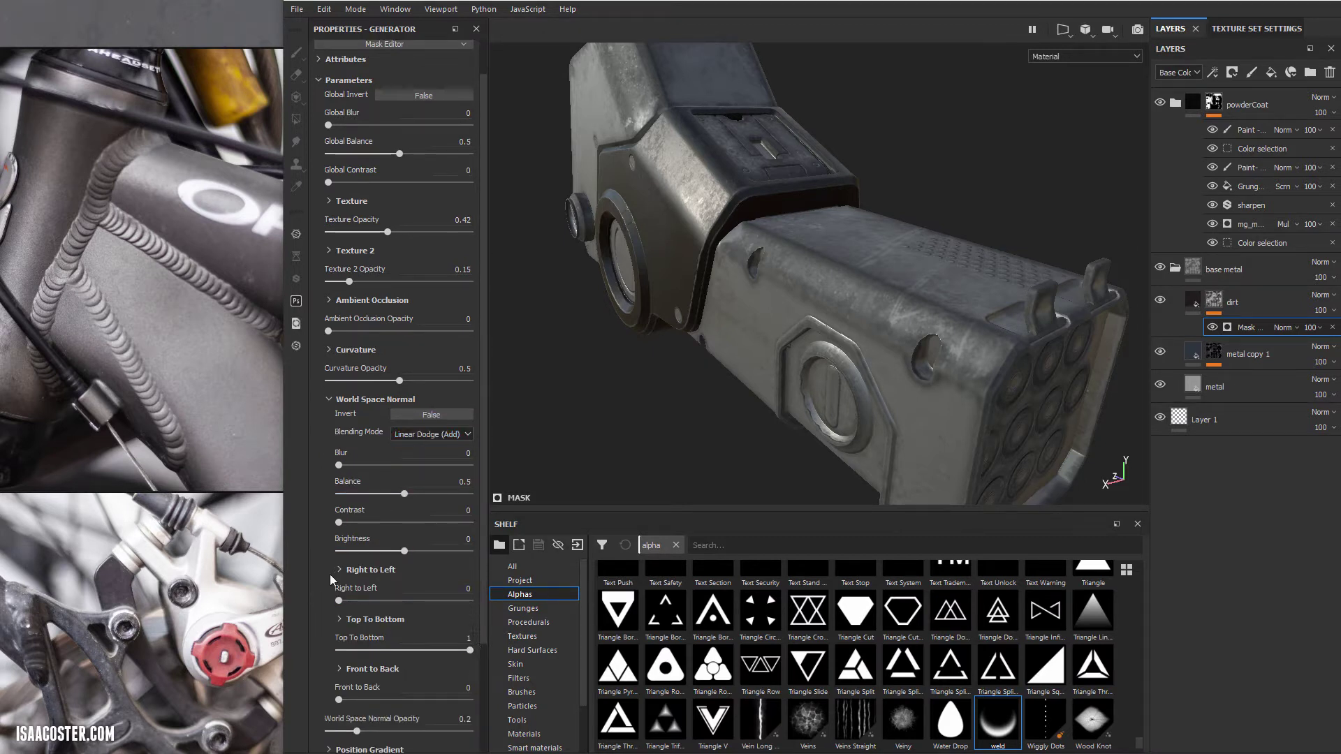
Step: Try a higher Right to Left value for World Space Normal, restore it to 0, and set Top To Bottom to 0
alt+drag(722, 418, 737, 295)
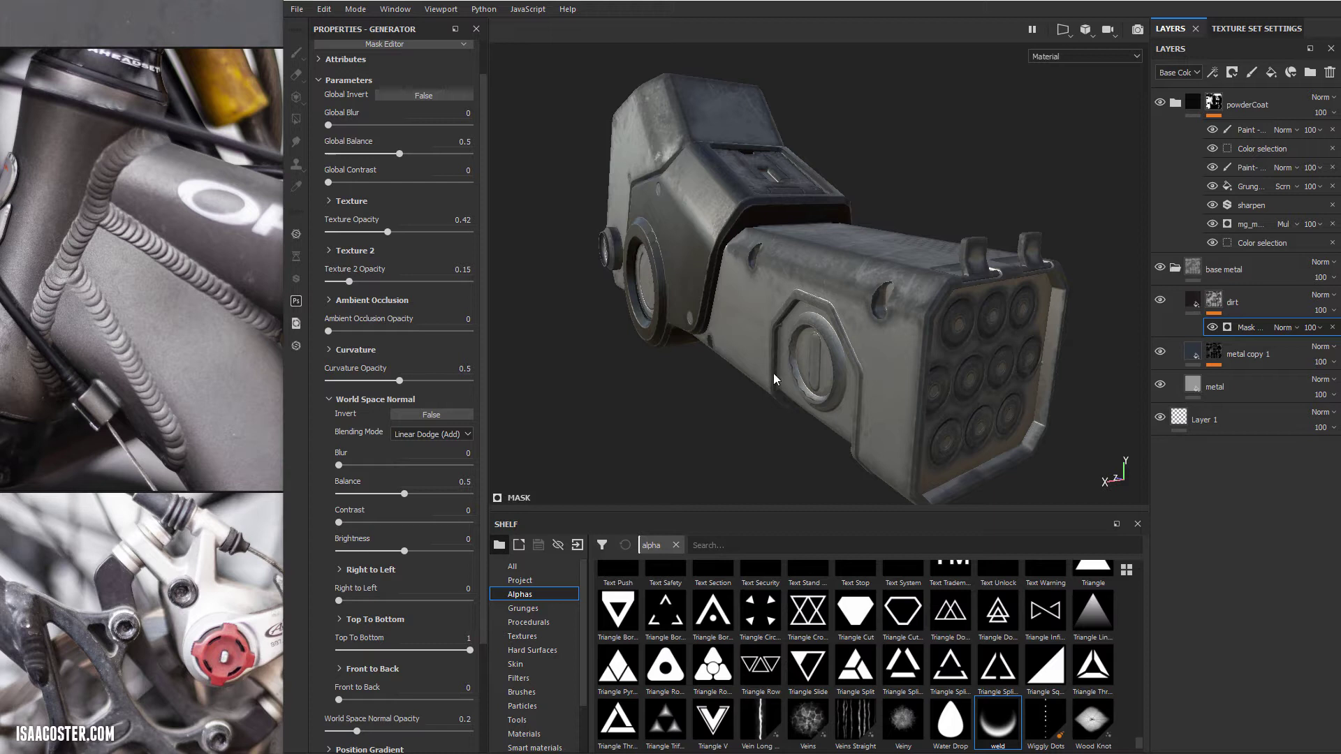
alt+drag(773, 374, 1002, 248)
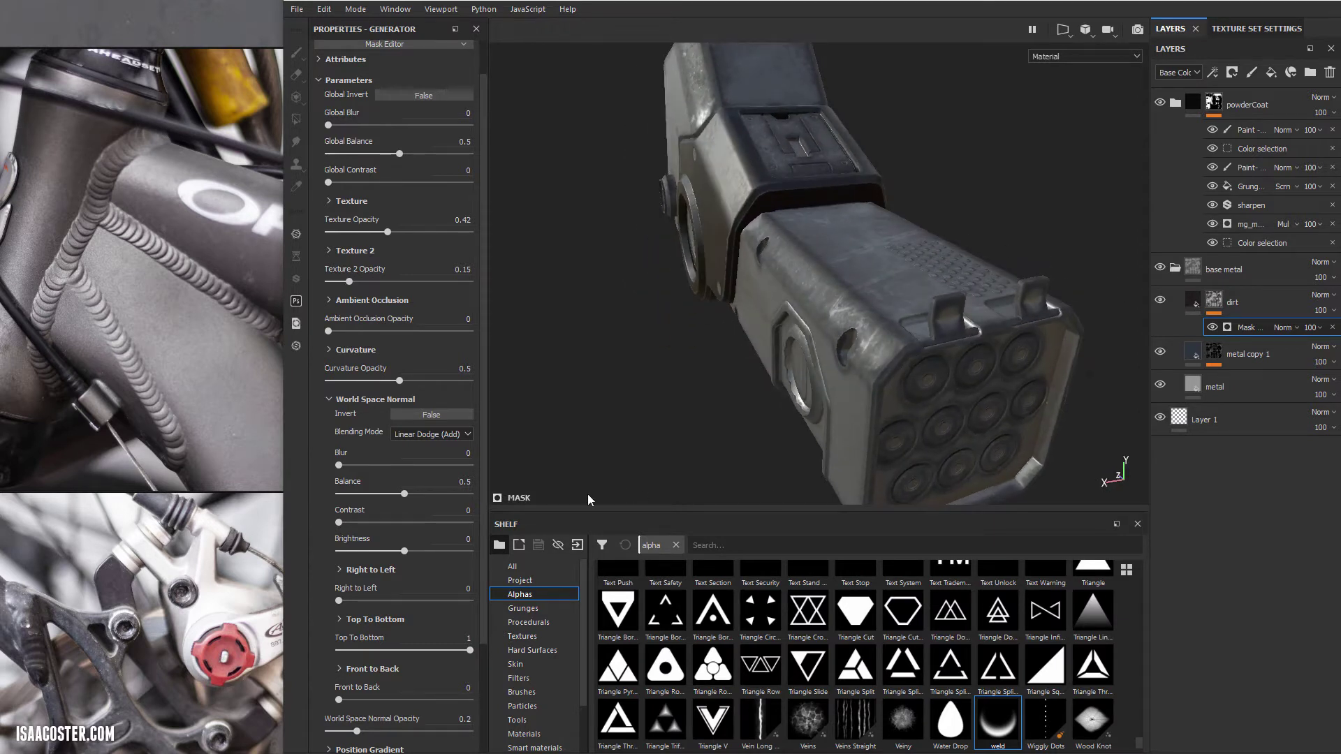
alt+drag(681, 422, 662, 455)
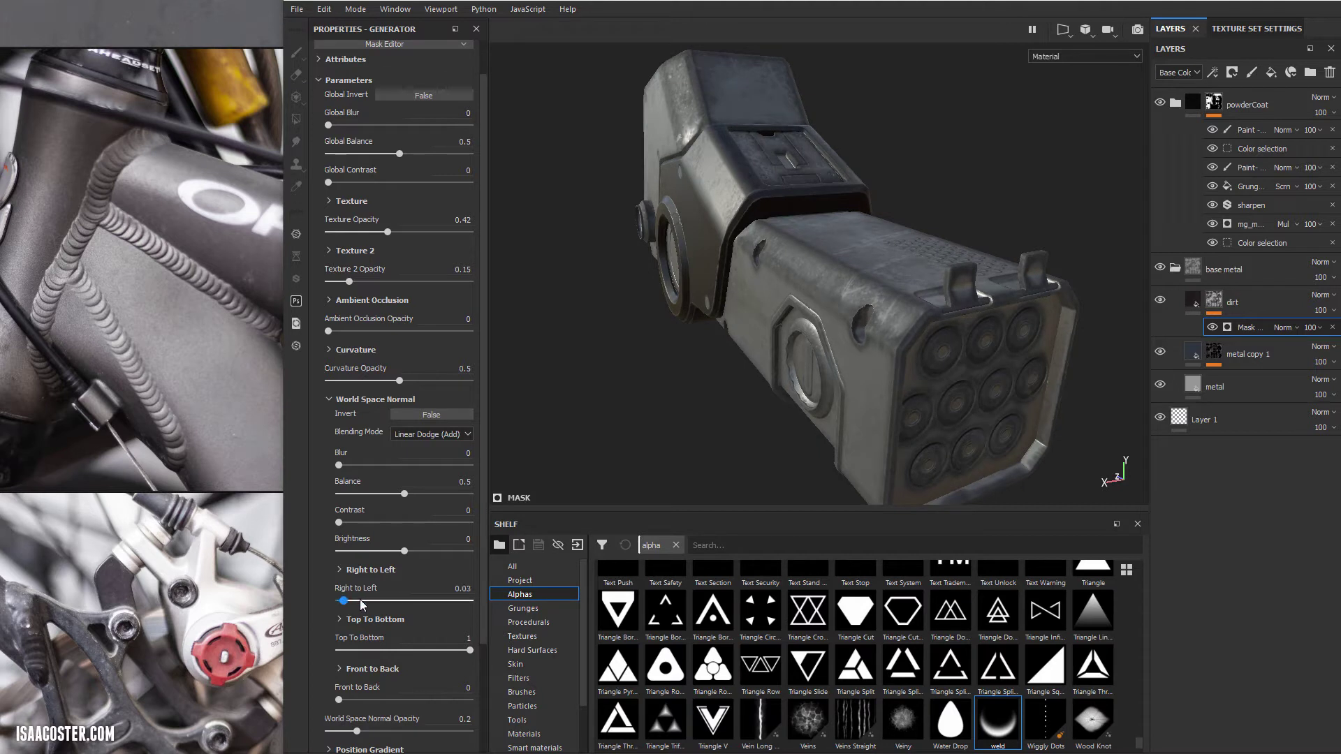
drag(362, 605, 448, 605)
drag(315, 605, 270, 602)
drag(323, 650, 270, 649)
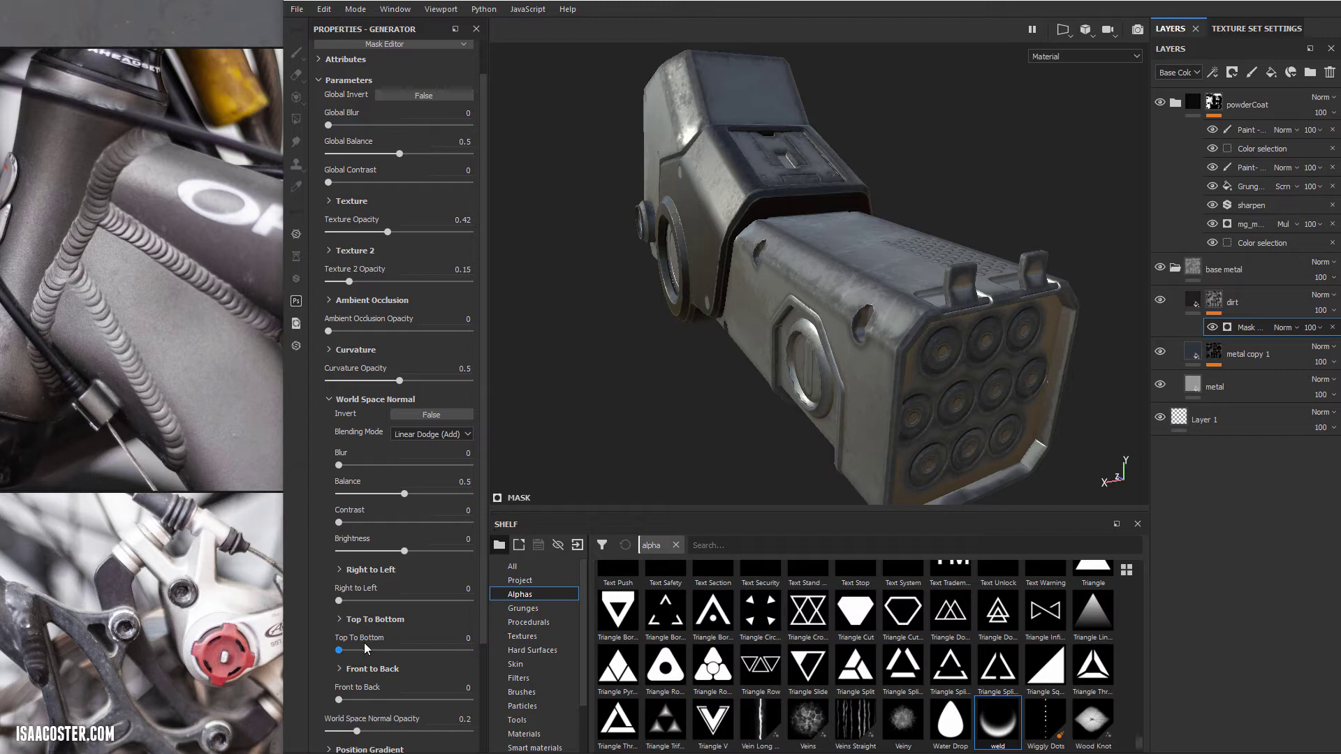
alt+drag(648, 447, 818, 265)
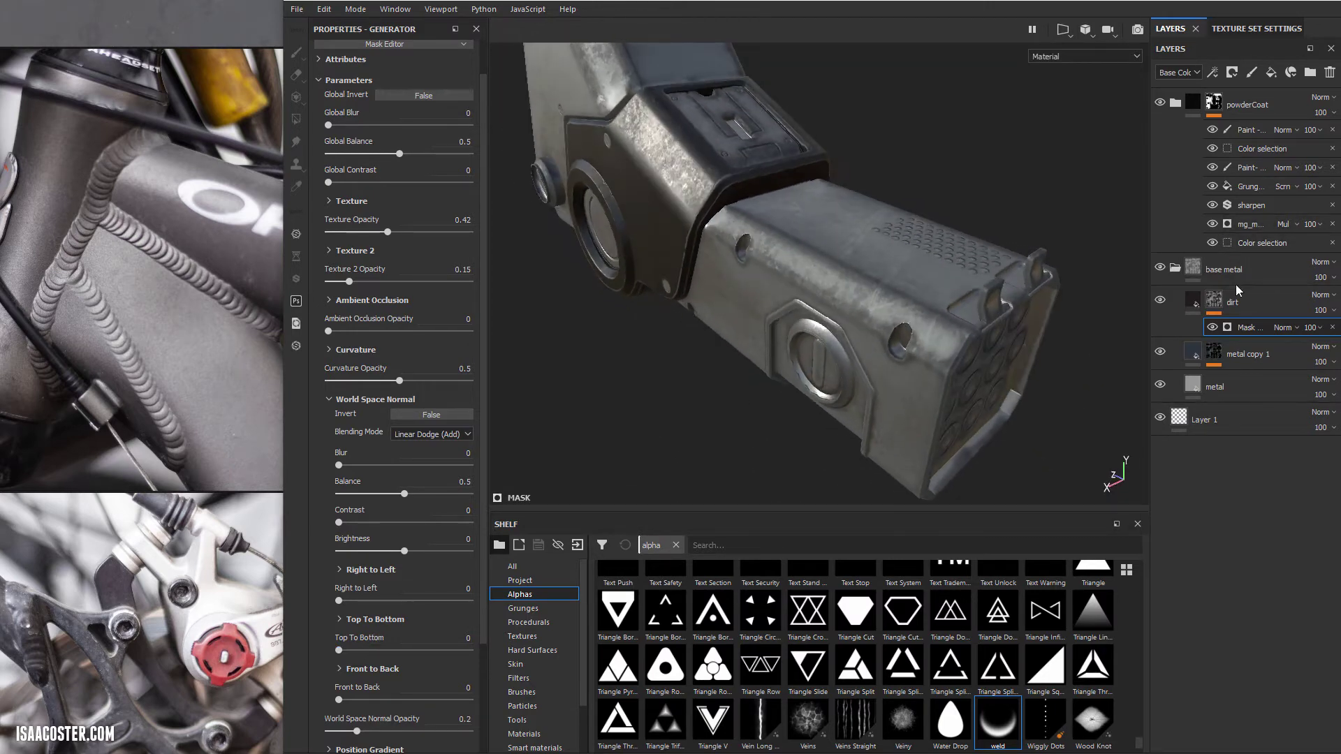
Step: Display the dirt mask alone and test World Space Normal's Top To Bottom at 1, returning it to 0
alt+click(1213, 301)
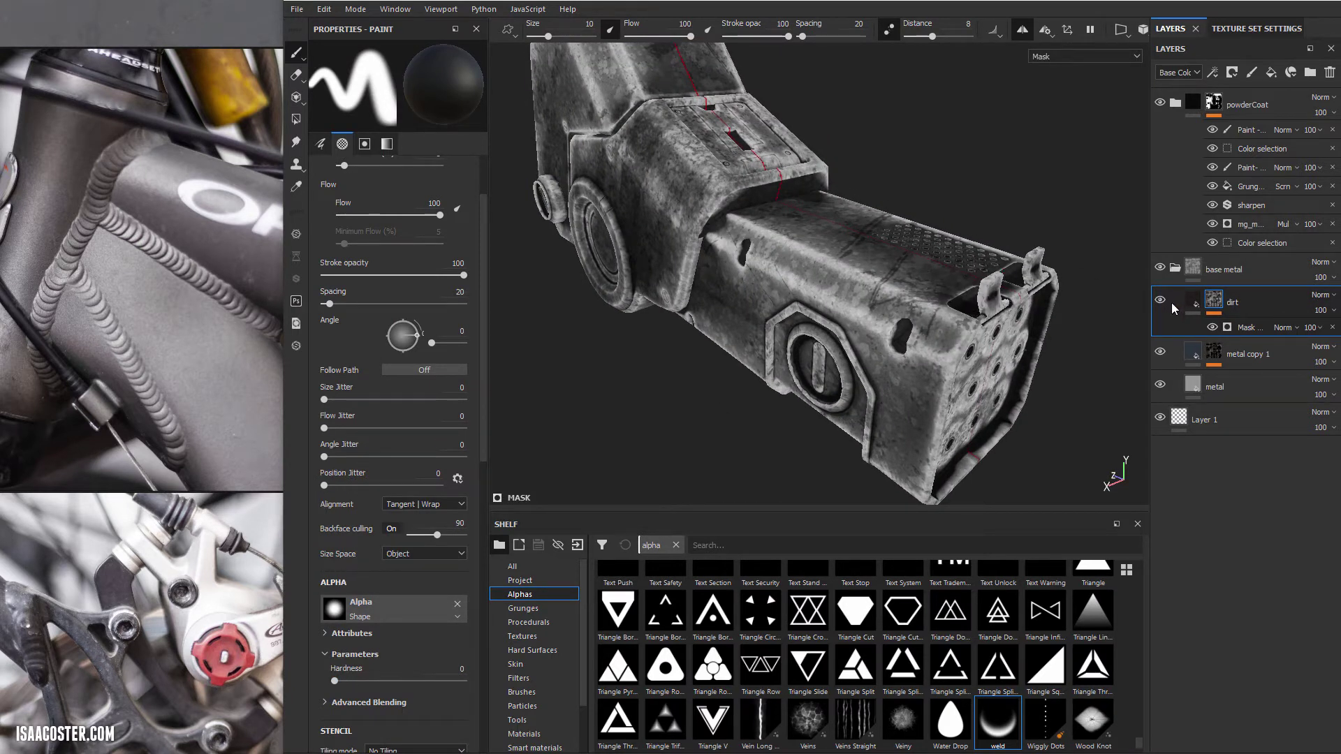
click(1247, 327)
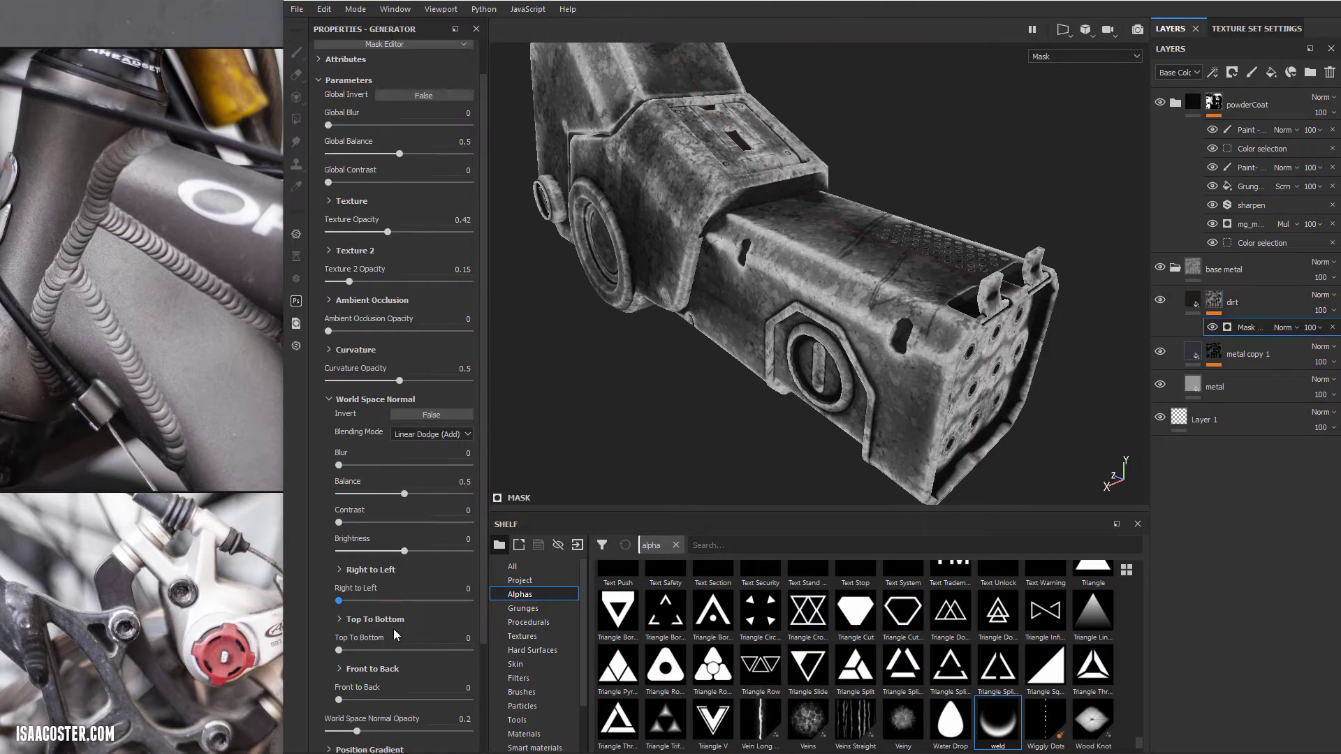
drag(339, 650, 546, 650)
alt+drag(657, 345, 695, 251)
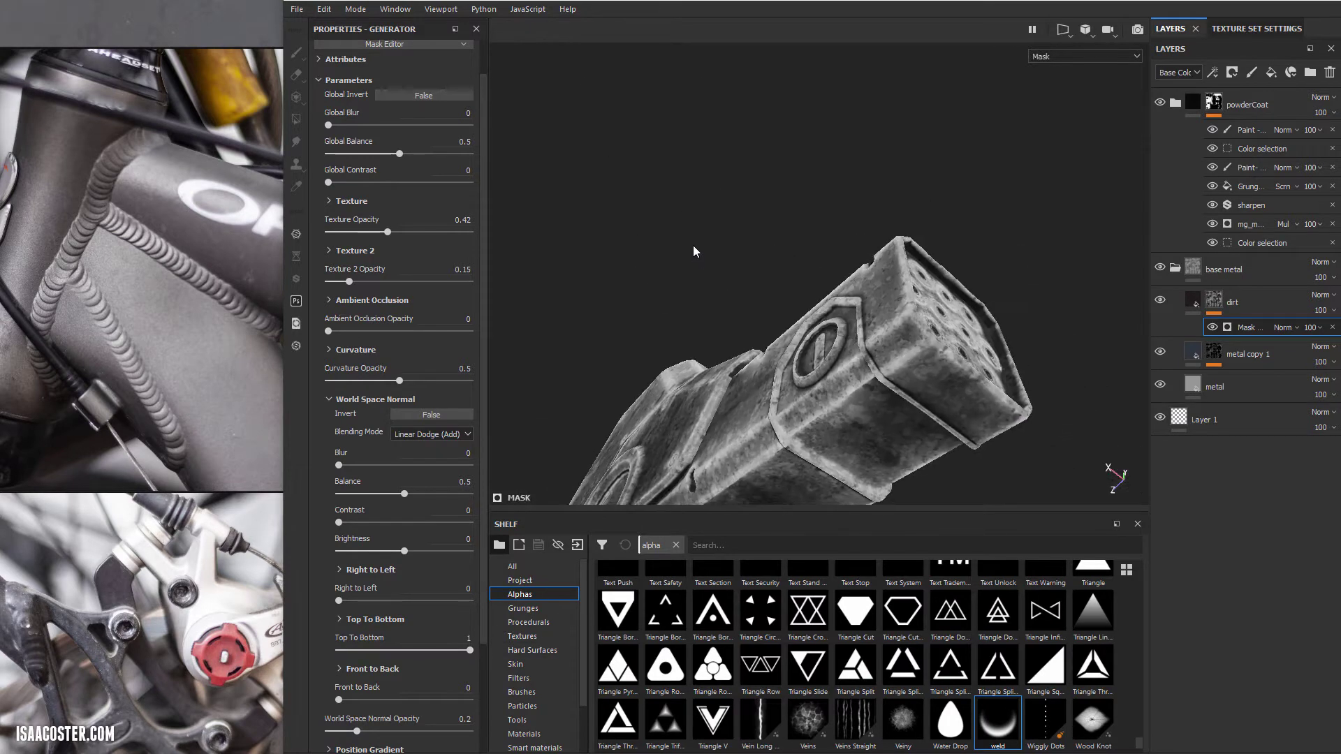
alt+drag(644, 361, 663, 204)
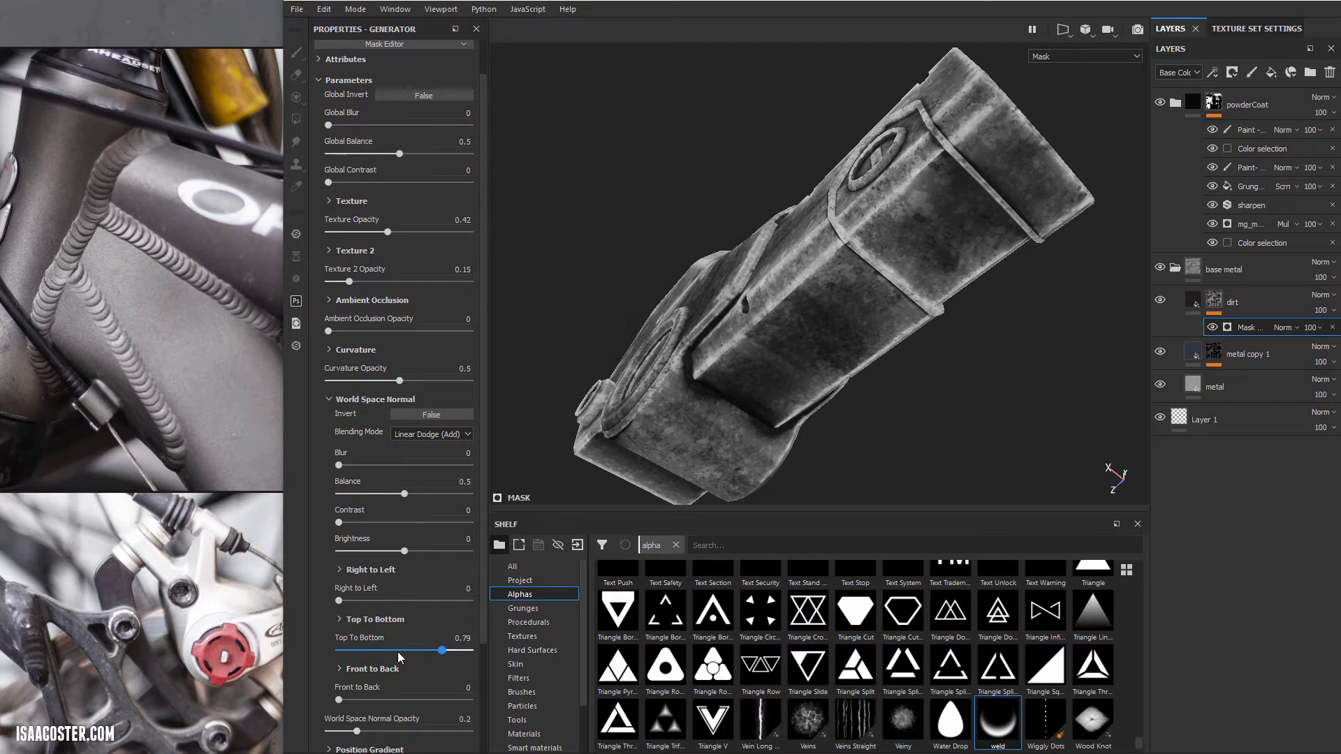
mouse_move(399, 656)
mouse_down()
mouse_move(262, 652)
mouse_move(287, 654)
mouse_up()
alt+drag(839, 291, 831, 368)
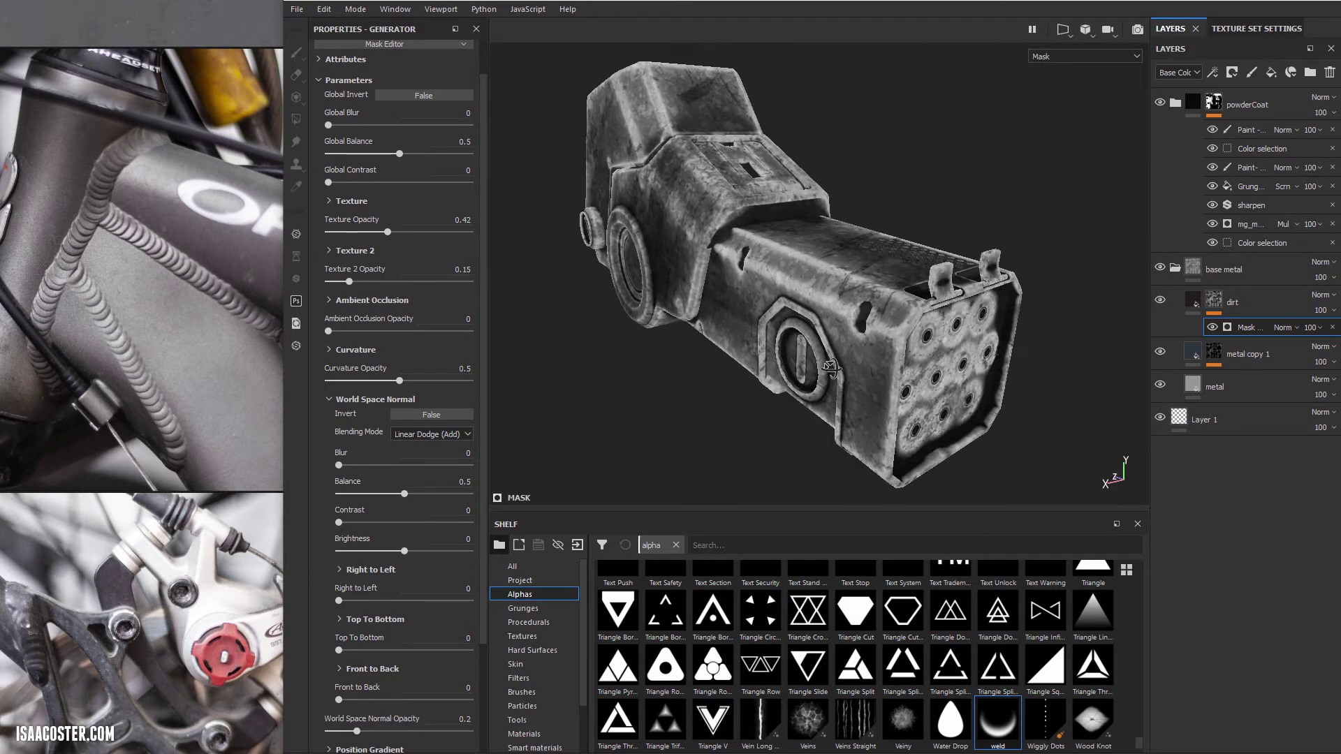
alt+drag(537, 400, 774, 306)
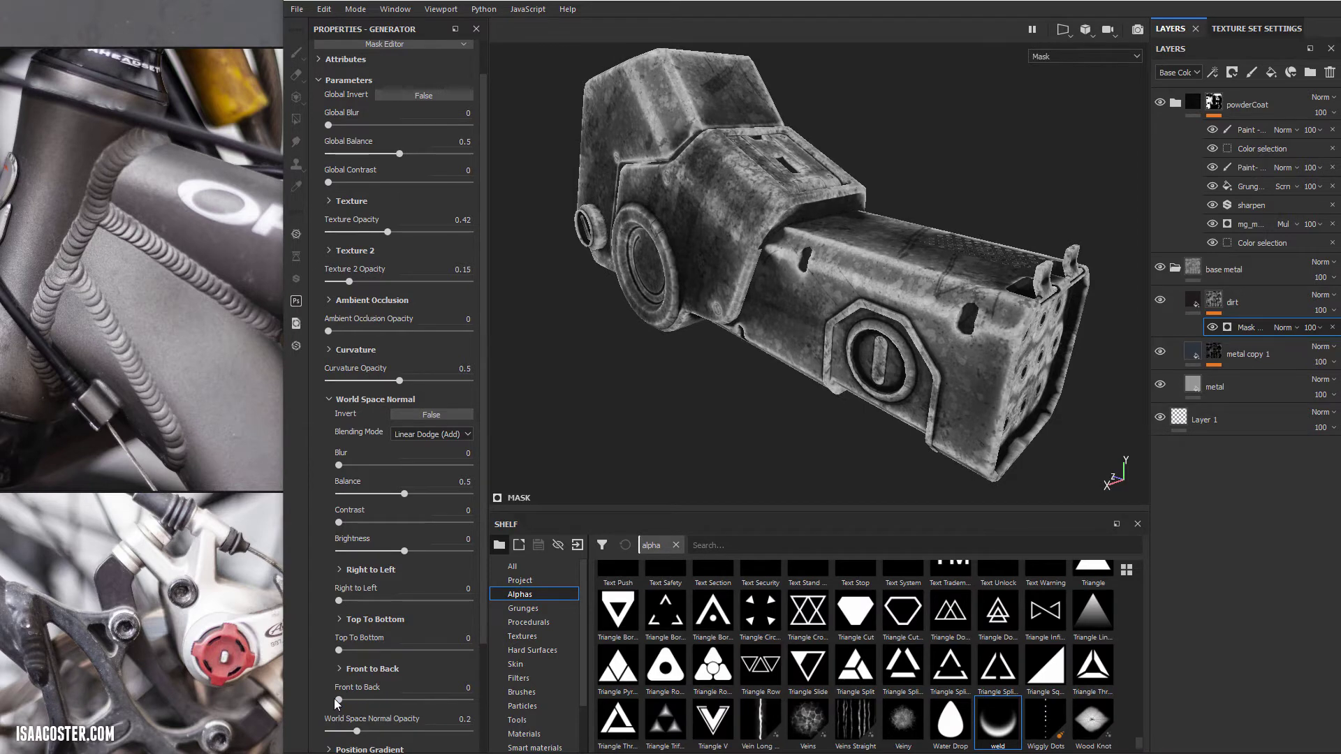
Step: Try World Space Normal's Front to Back value on the dirt mask, restore it to 0, and inspect the mask from several angles
mouse_move(338, 701)
mouse_down()
mouse_move(484, 700)
mouse_move(255, 698)
mouse_up()
alt+drag(814, 357, 917, 322)
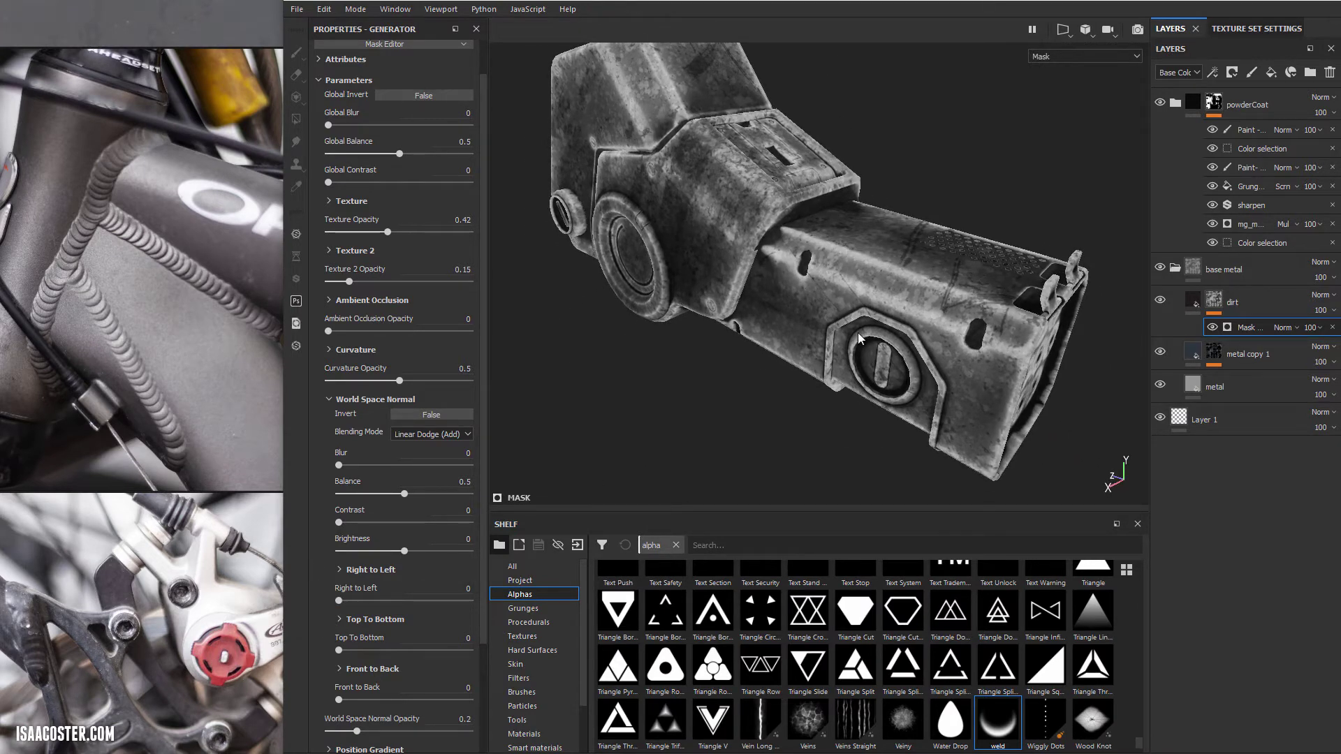
alt+drag(859, 339, 867, 309)
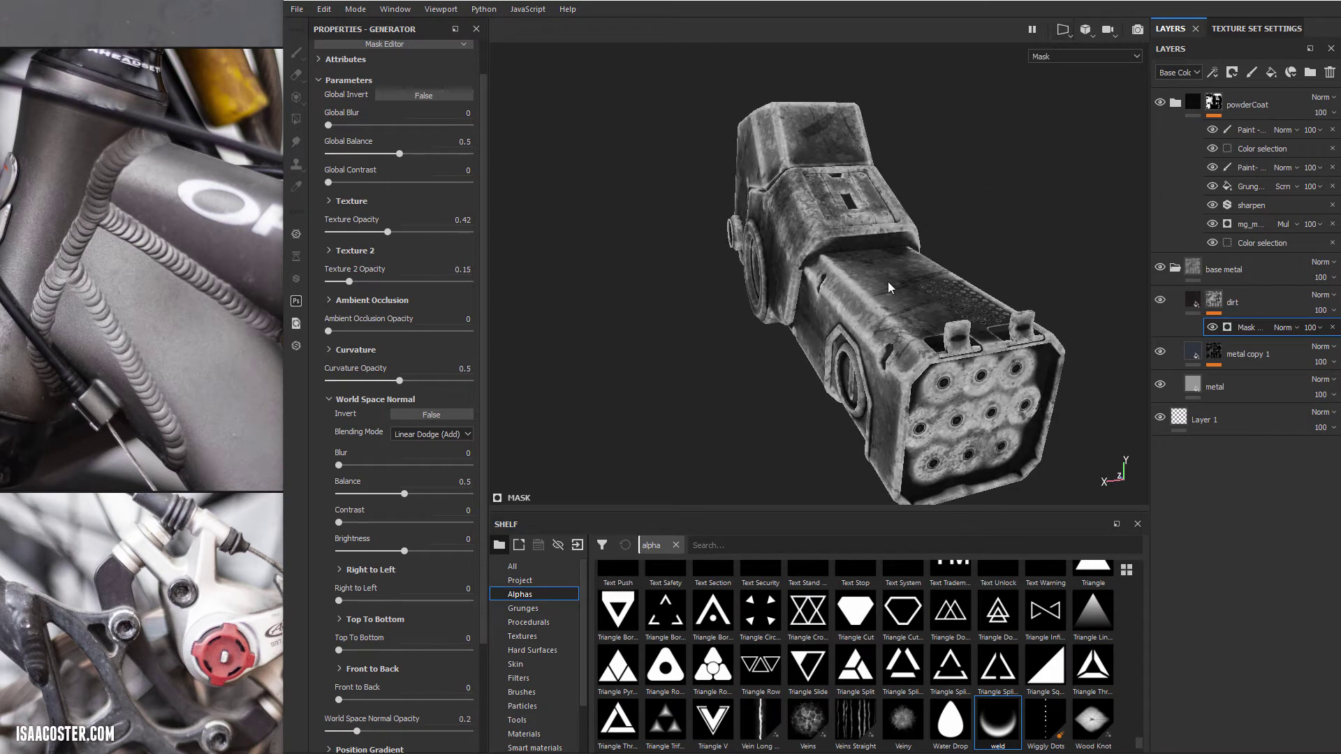
alt+drag(837, 336, 825, 345)
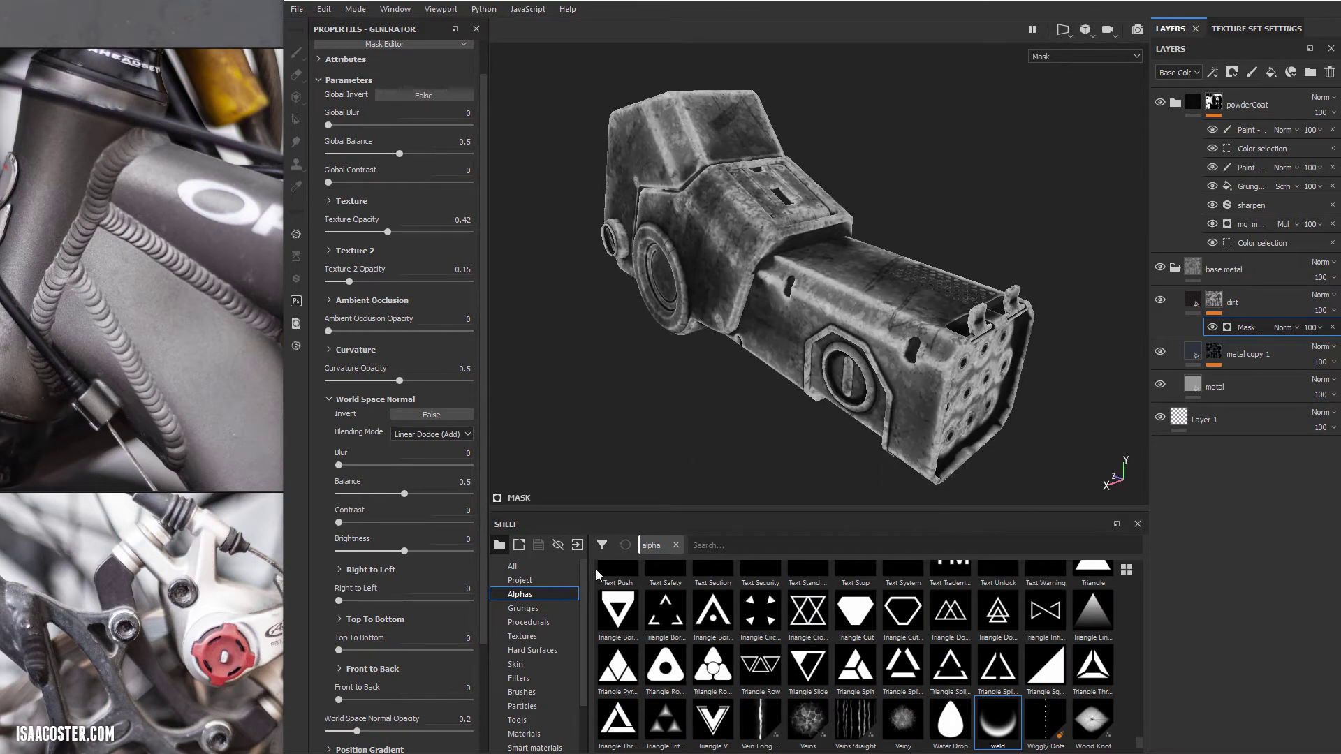
alt+drag(628, 421, 711, 375)
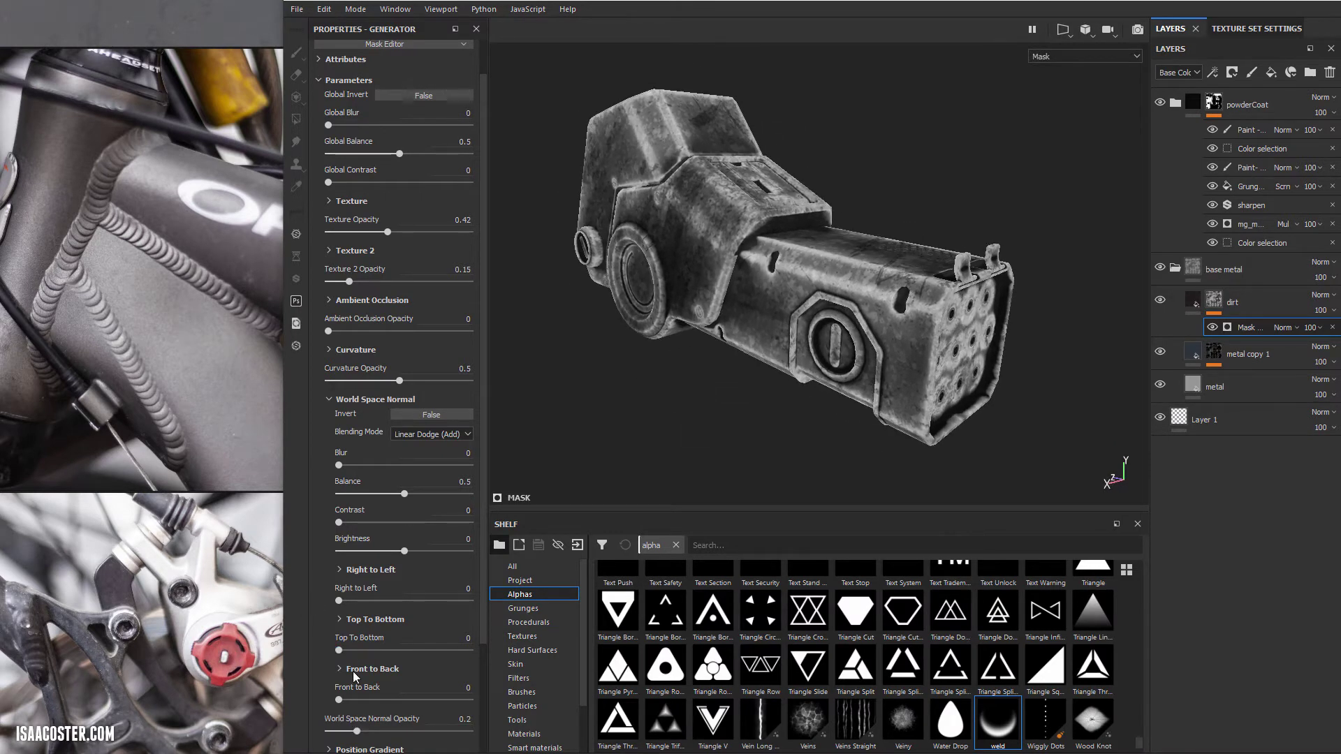
Step: In the dirt mask's Curvature settings, set Large to 0.12, Big to 0.3 and Huge to 0.19
click(328, 399)
click(329, 391)
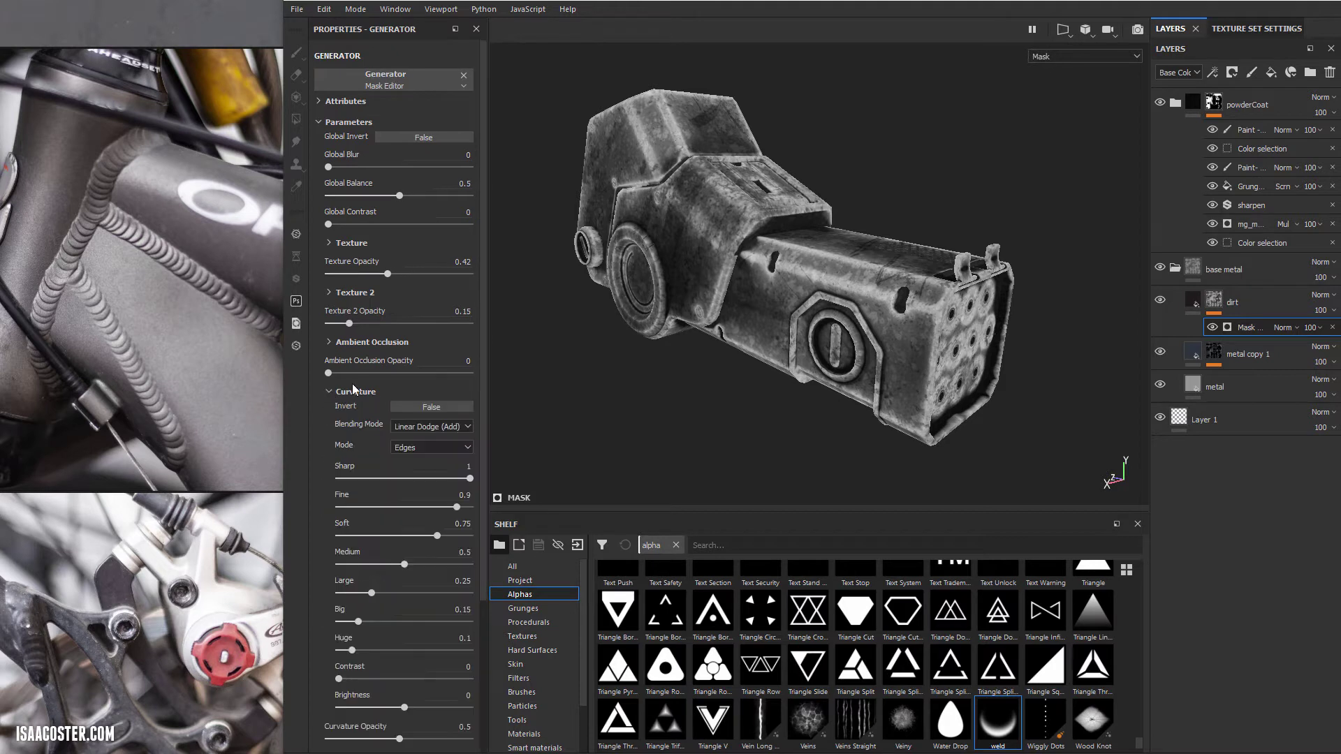
scroll(419, 433, down, 1)
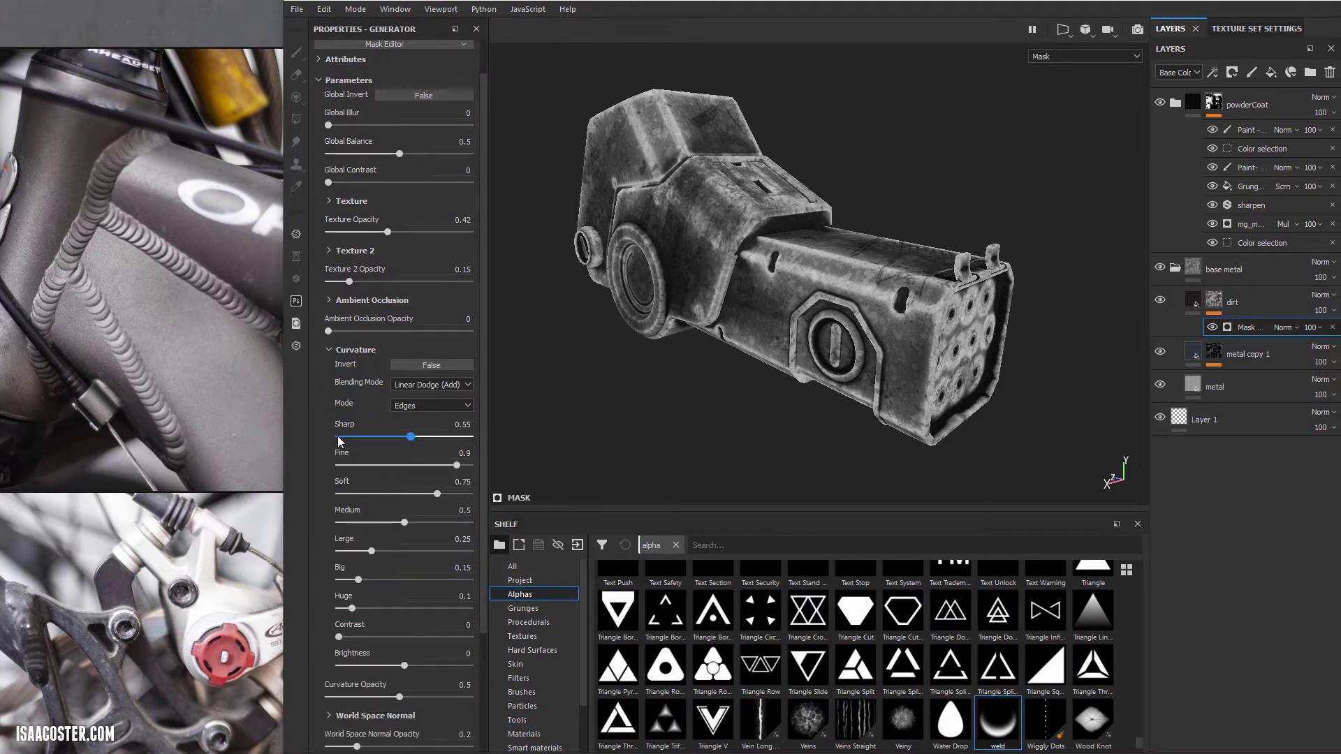
drag(340, 442, 347, 437)
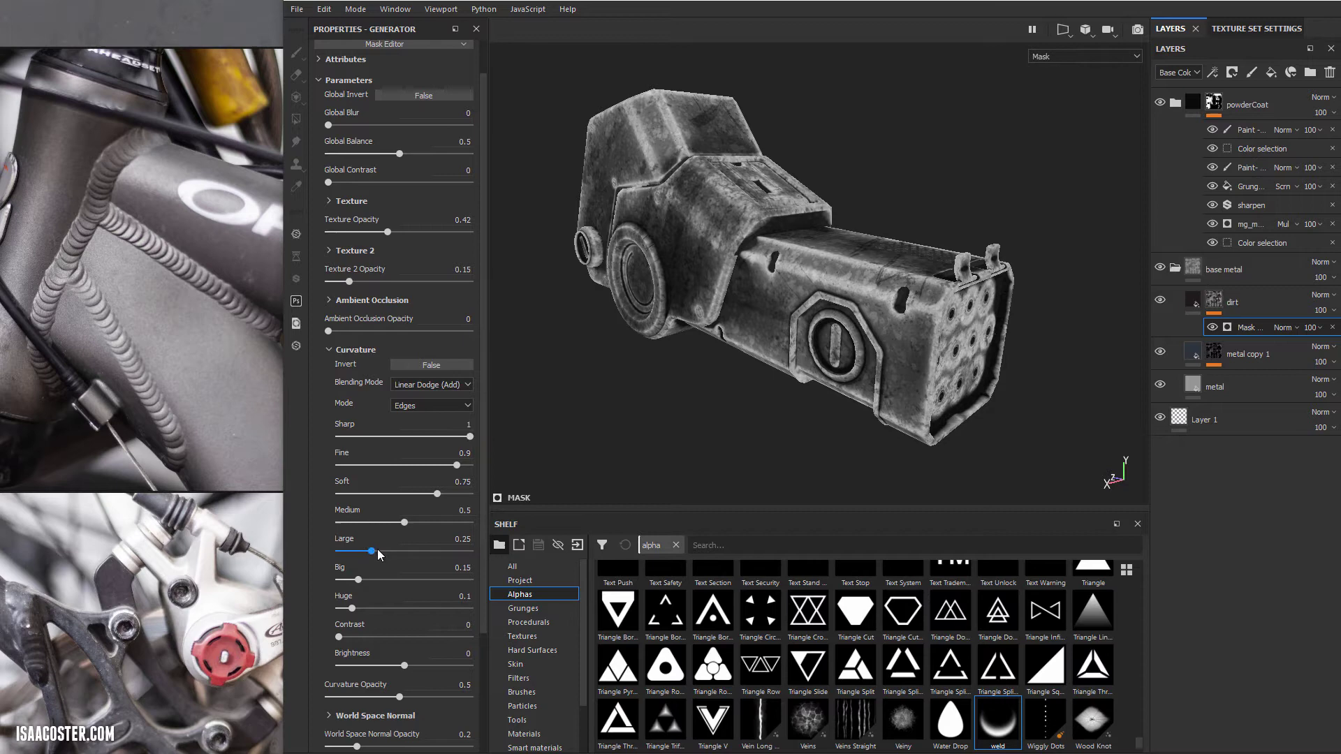
mouse_move(374, 553)
mouse_down()
mouse_move(340, 552)
mouse_move(391, 552)
mouse_move(328, 558)
mouse_move(355, 553)
mouse_move(386, 581)
mouse_up()
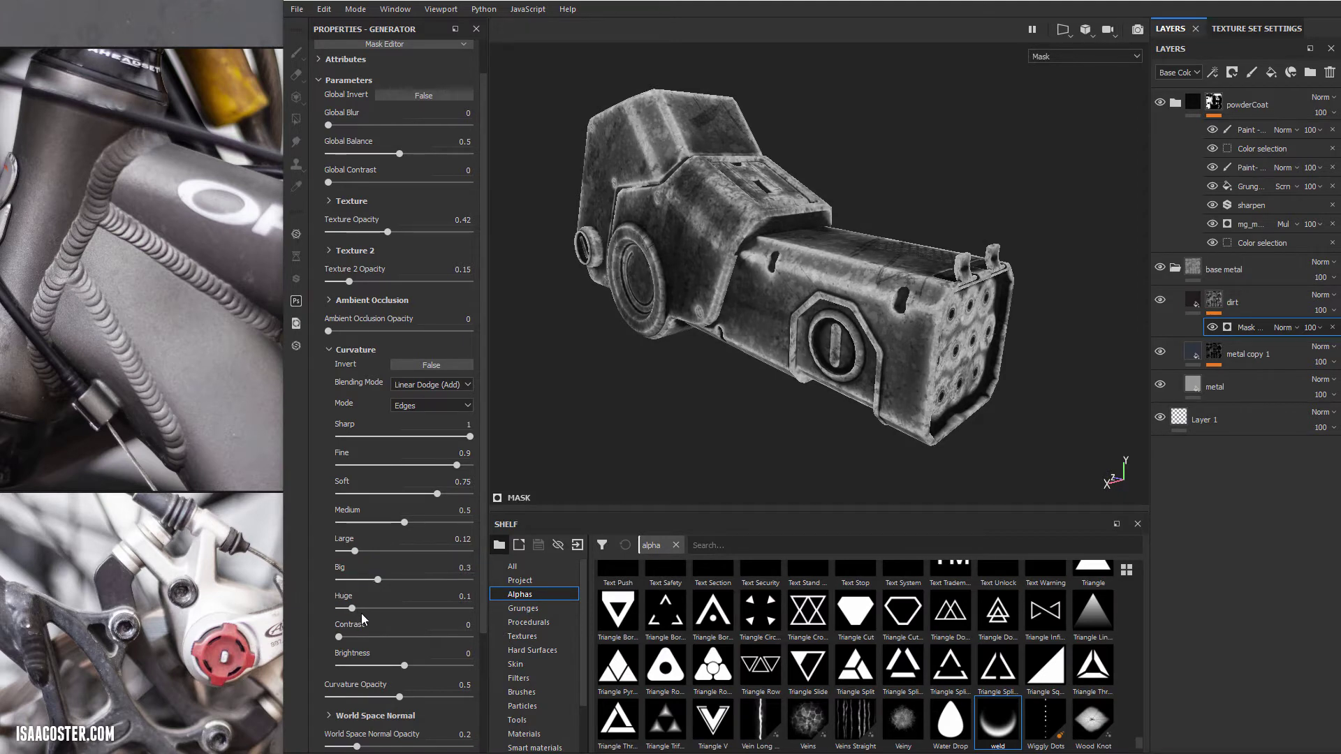
drag(353, 614, 364, 609)
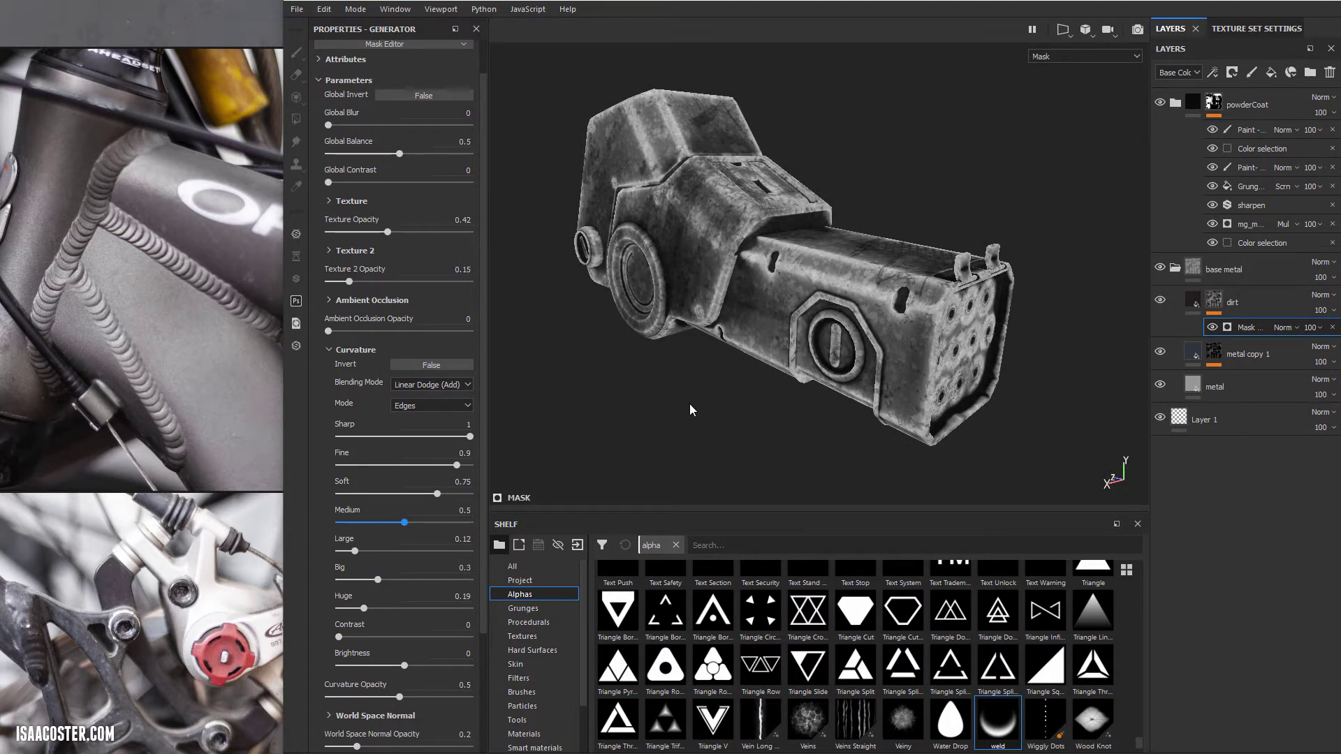
Step: Lower the dirt mask's Huge curvature value and switch back to viewing the full material
alt+drag(734, 368, 757, 391)
alt+right_drag(758, 391, 865, 437)
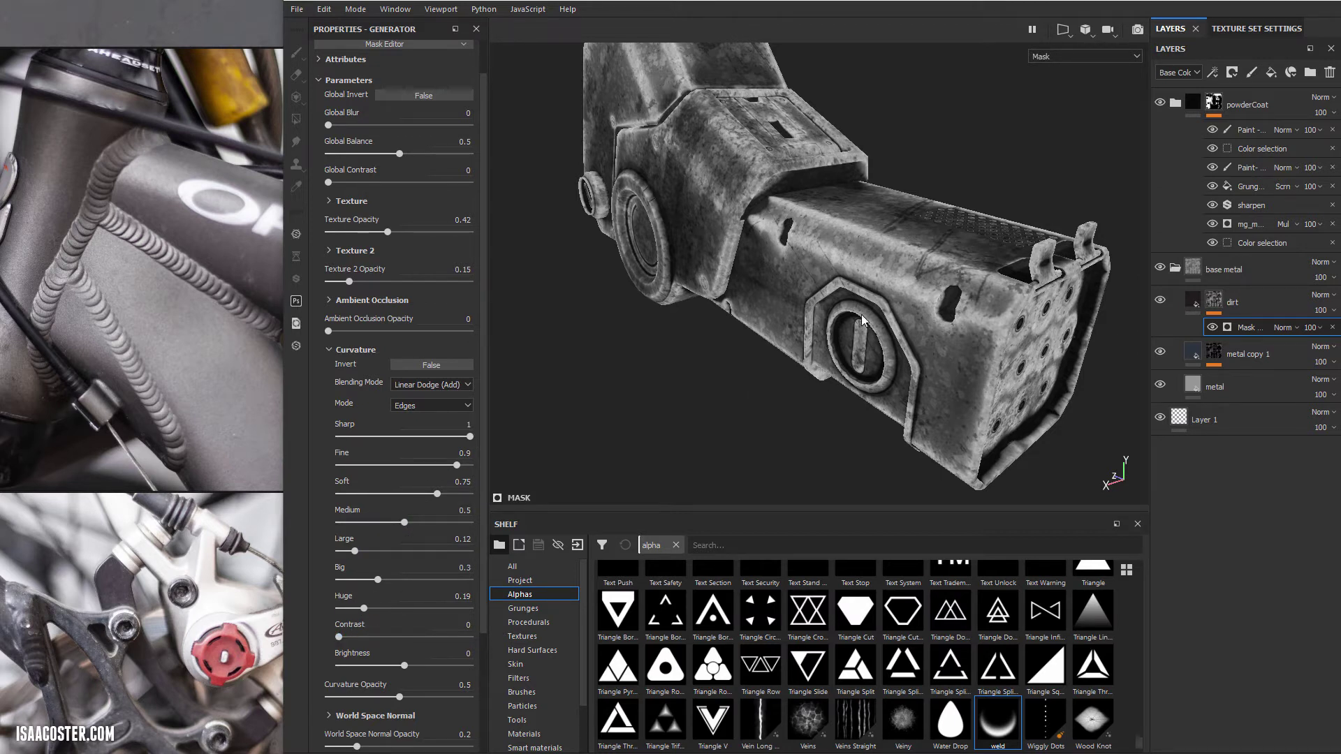
click(887, 340)
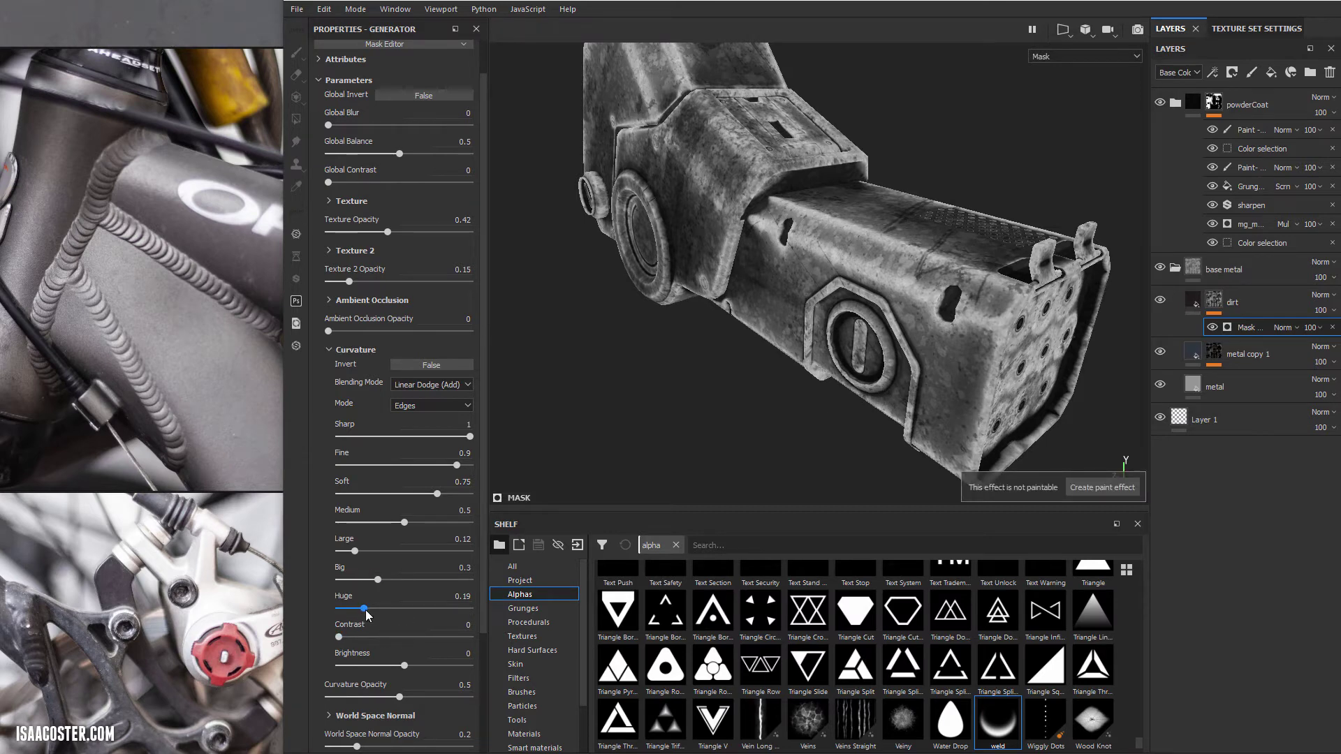
drag(421, 609, 352, 609)
click(335, 349)
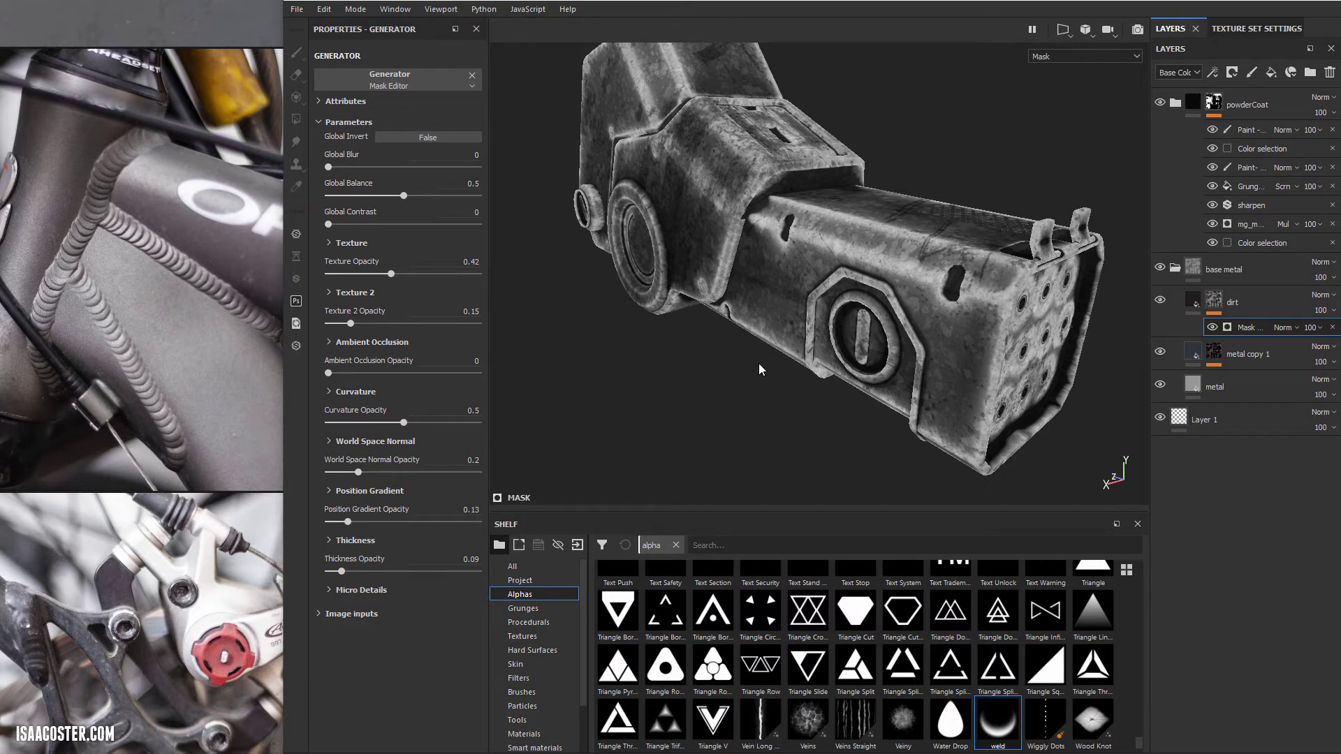
mouse_move(760, 364)
alt+mouse_down()
mouse_move(615, 369)
mouse_move(629, 402)
mouse_move(683, 323)
mouse_move(733, 379)
mouse_move(726, 364)
mouse_move(874, 409)
mouse_move(804, 362)
mouse_move(819, 268)
mouse_move(716, 339)
mouse_move(803, 273)
mouse_move(1005, 210)
alt+mouse_up()
key(m)
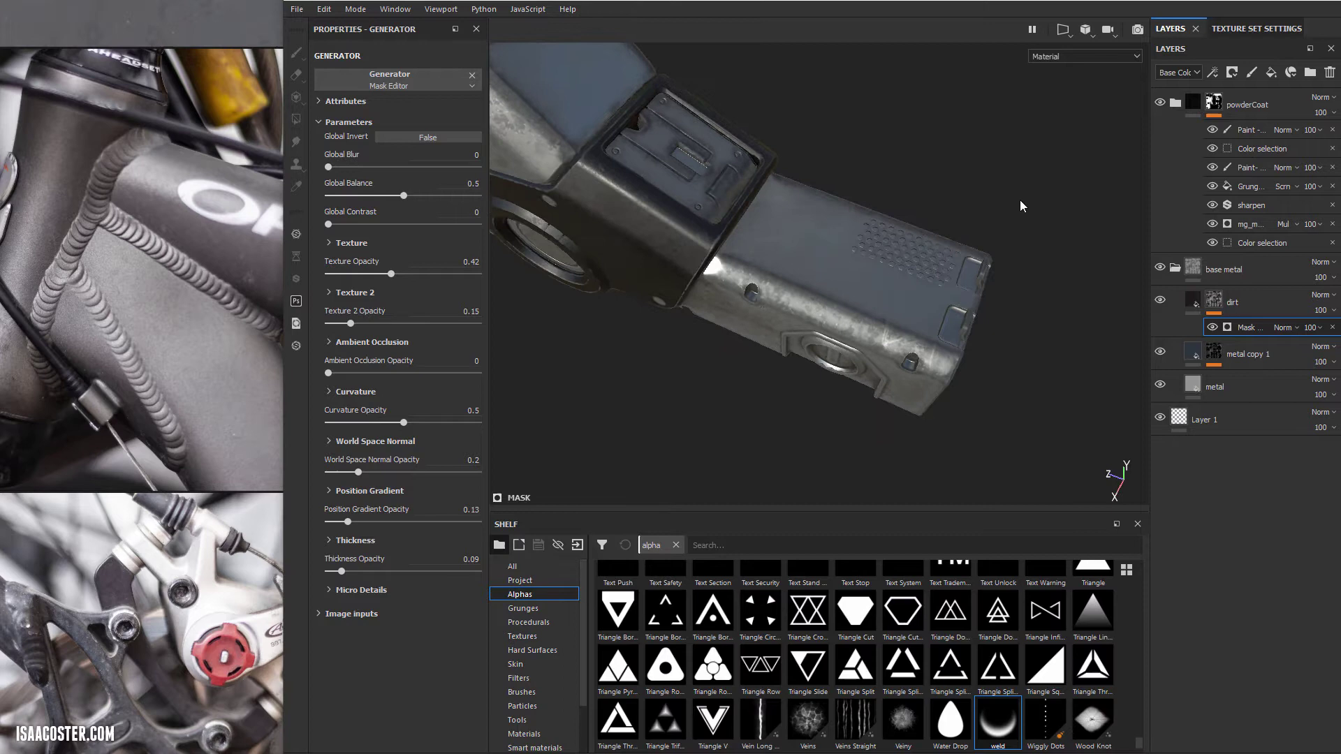
Step: Collapse the base metal group and add a fill layer named "welds" above the powderCoat group
click(1255, 105)
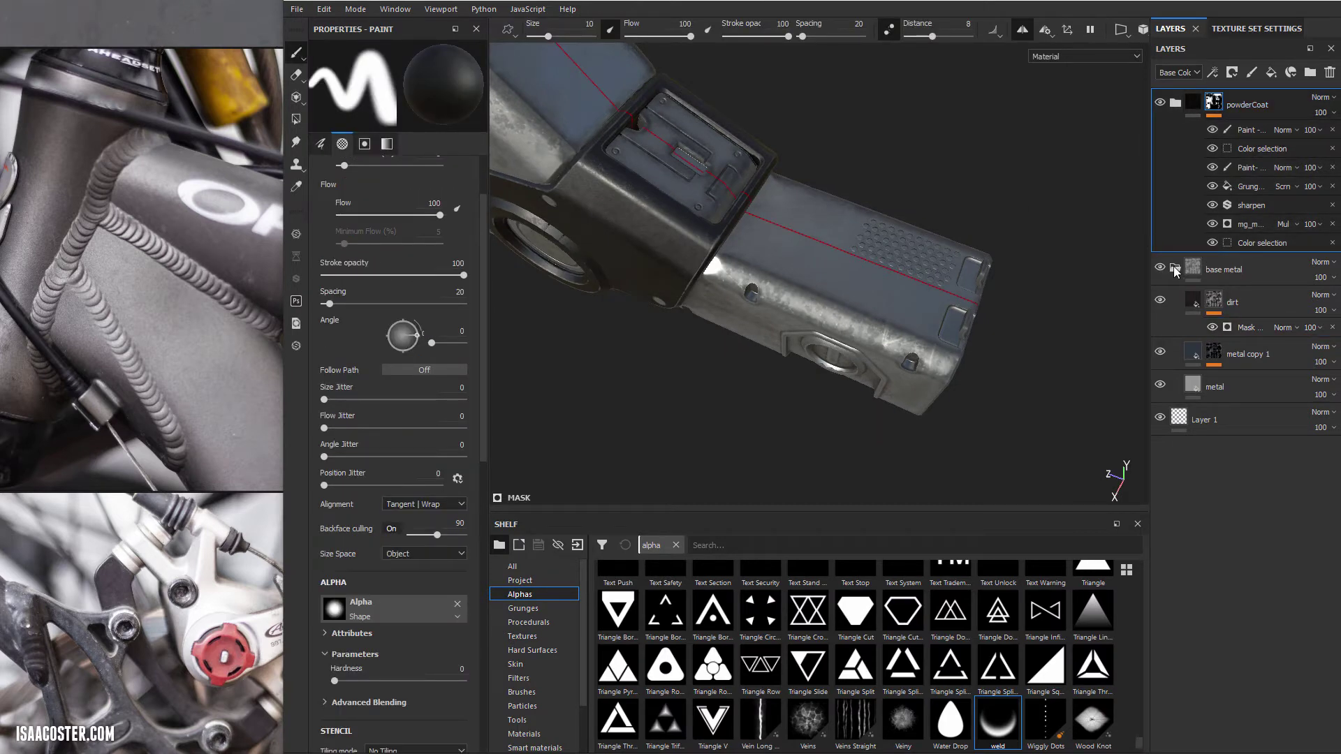
click(1174, 270)
click(1271, 72)
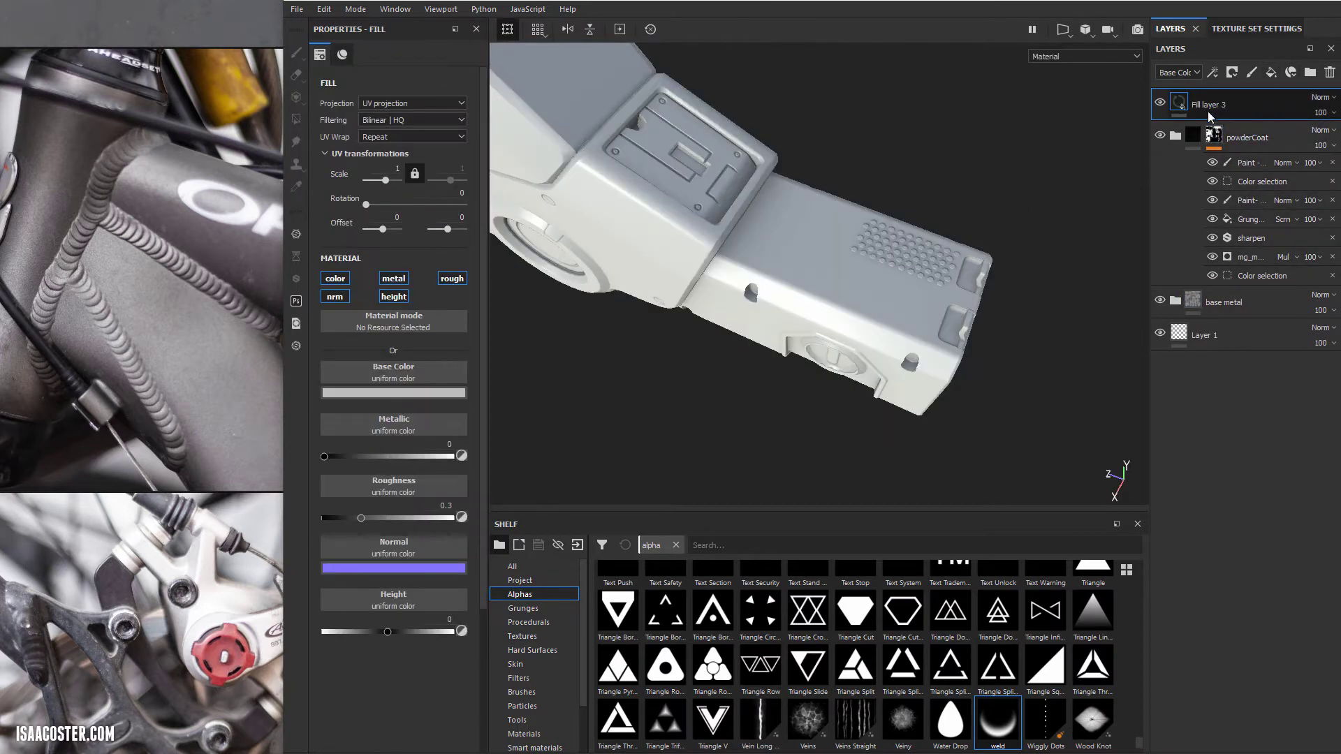
double_click(1213, 104)
key(Return)
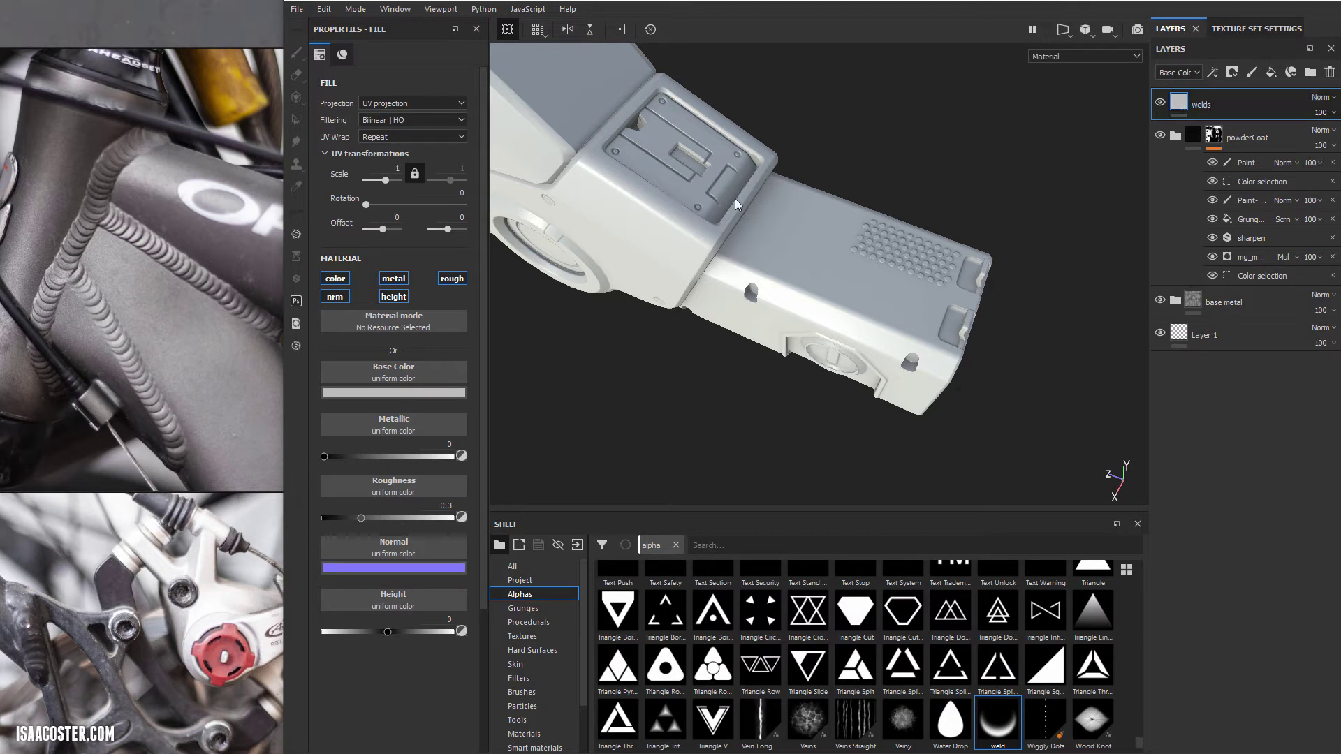
Step: Limit the welds fill layer to the height channel and set its Height to 0.3228
click(335, 278)
click(336, 297)
click(394, 278)
click(452, 278)
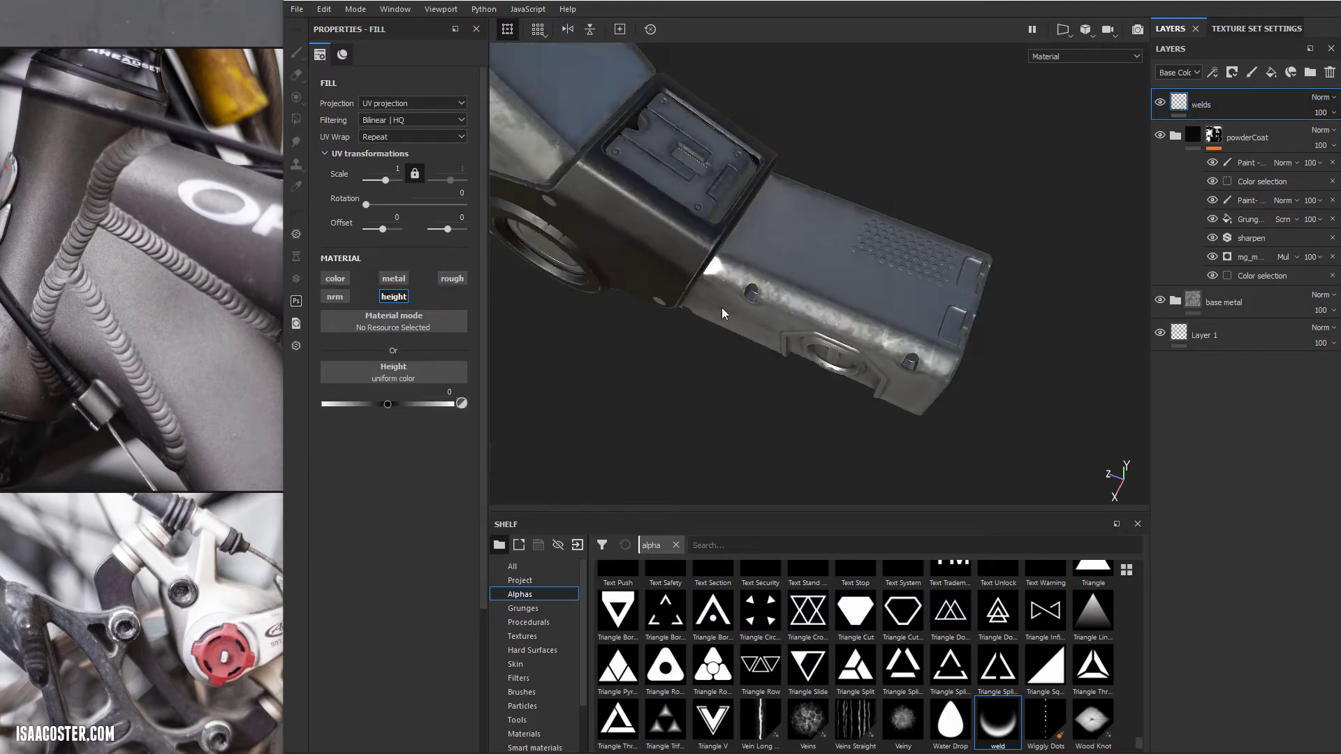
alt+drag(754, 251, 624, 275)
shift+right_drag(623, 275, 353, 269)
alt+drag(782, 294, 831, 243)
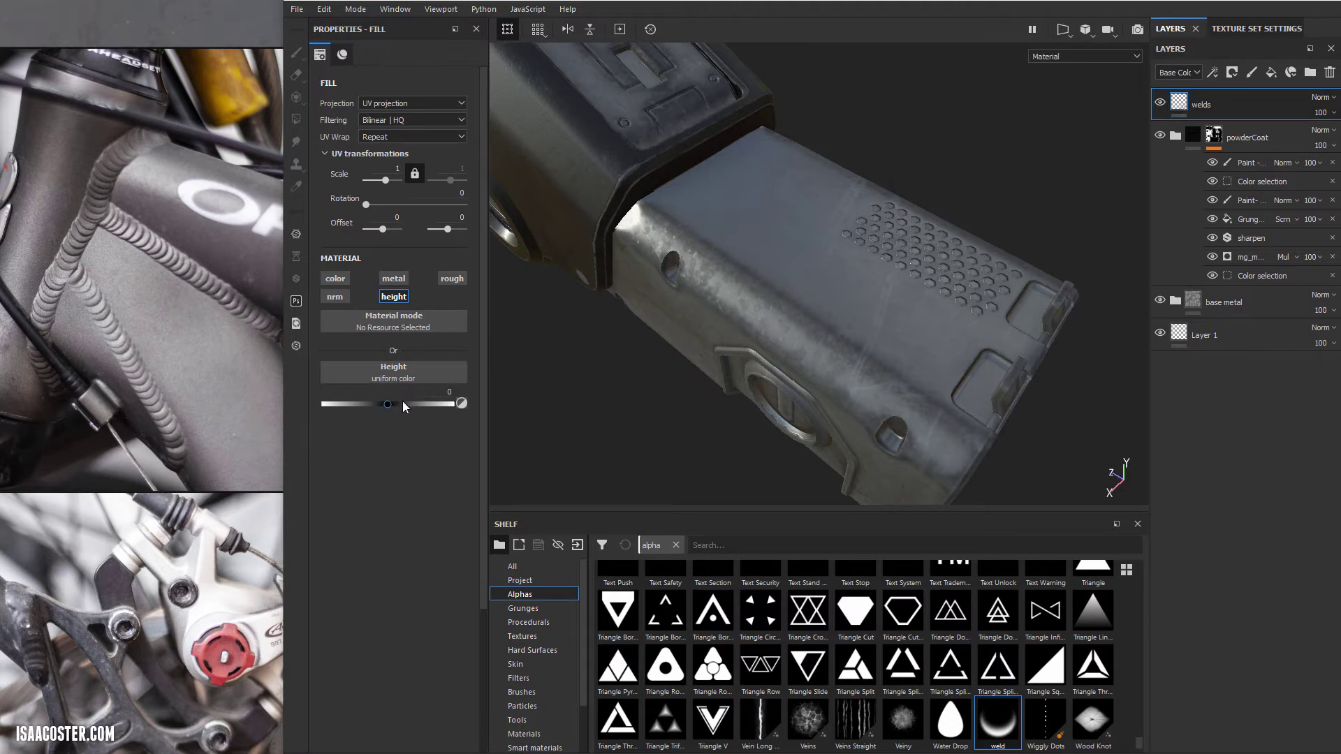
scroll(769, 245, up, 2)
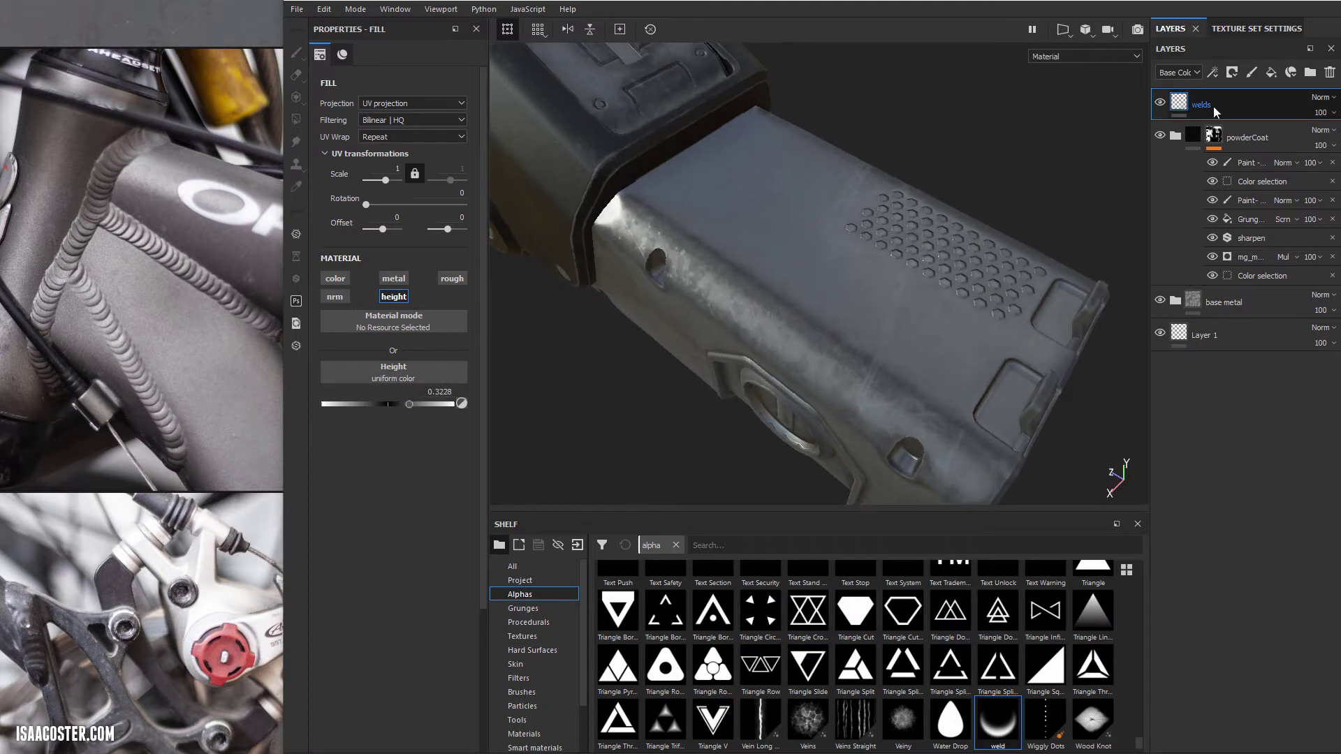
Step: Add a black mask to the welds layer and choose the Basic Hard brush for painting it
right_click(1215, 112)
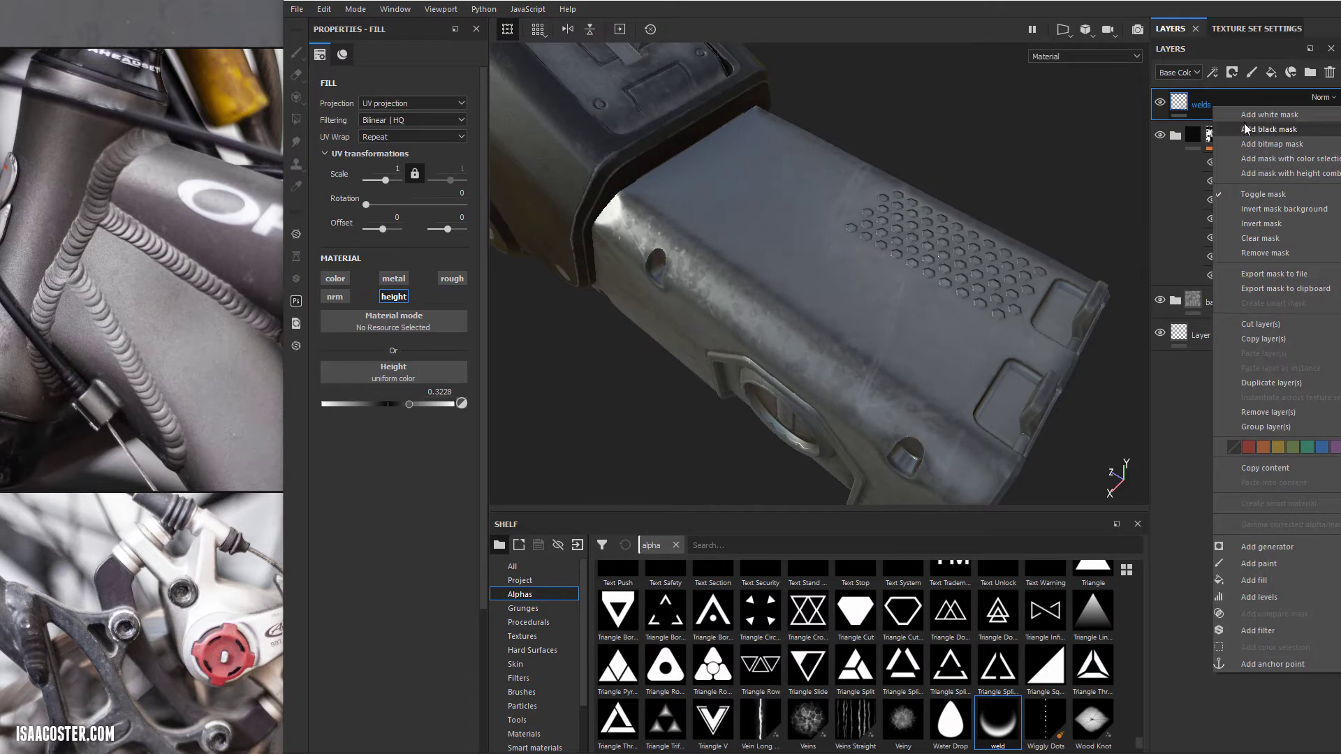
click(1250, 120)
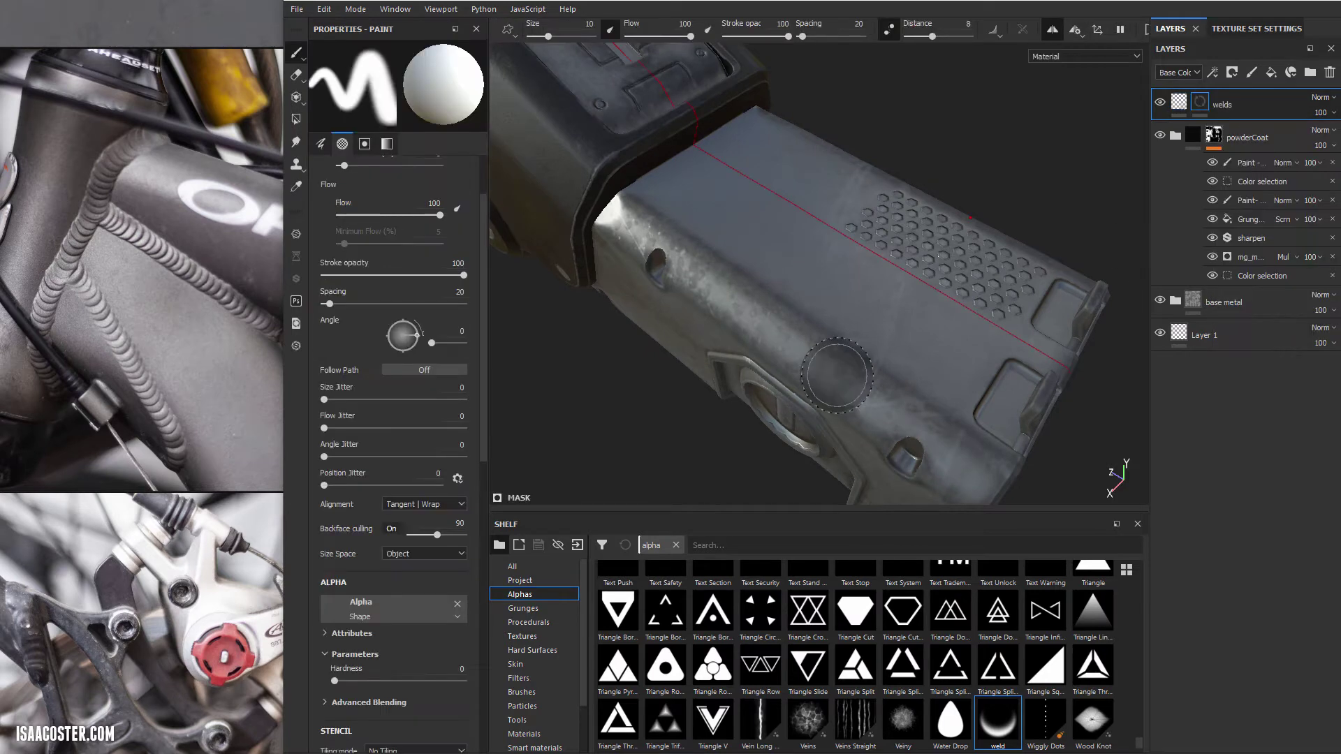
click(521, 691)
click(1045, 587)
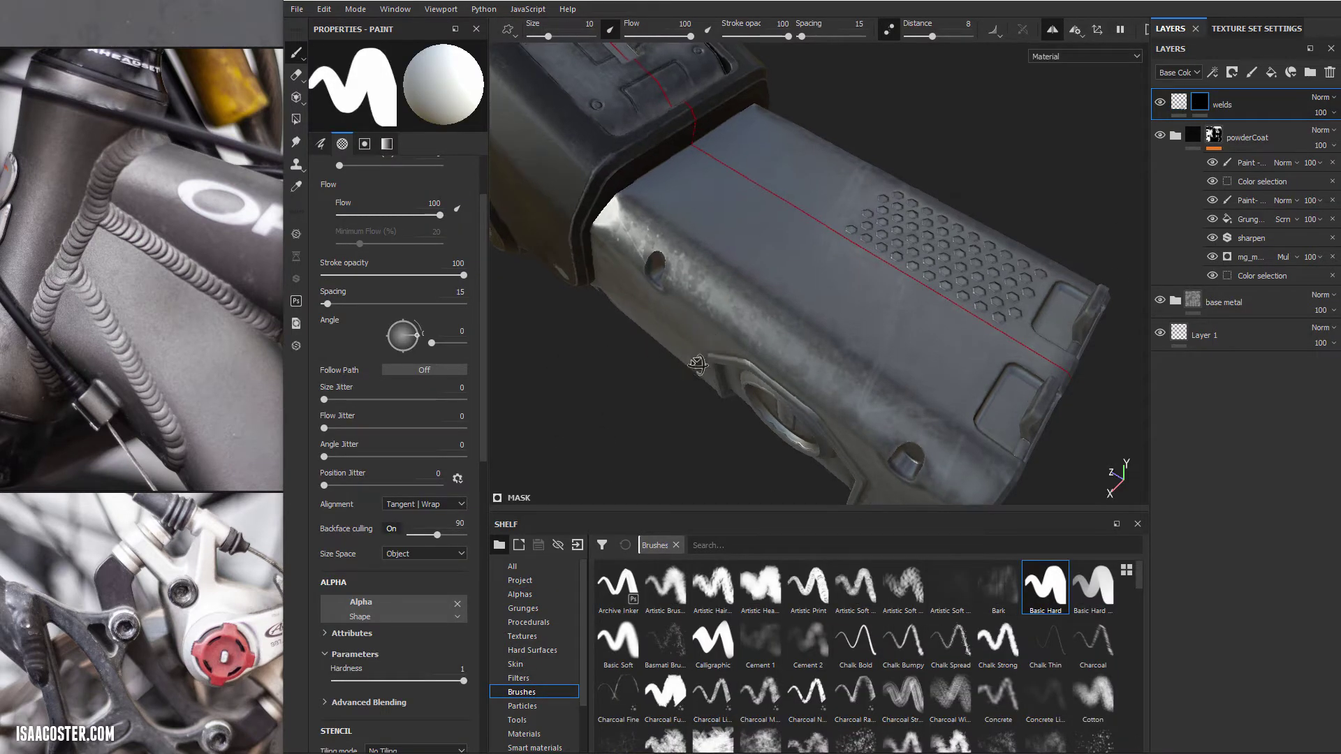
Step: Turn off symmetry, paint broad strokes on the barrel's top in the welds mask with the brush reduced to 6.45, and show the mask alone
alt+drag(697, 365, 677, 377)
alt+drag(623, 282, 650, 316)
click(1052, 29)
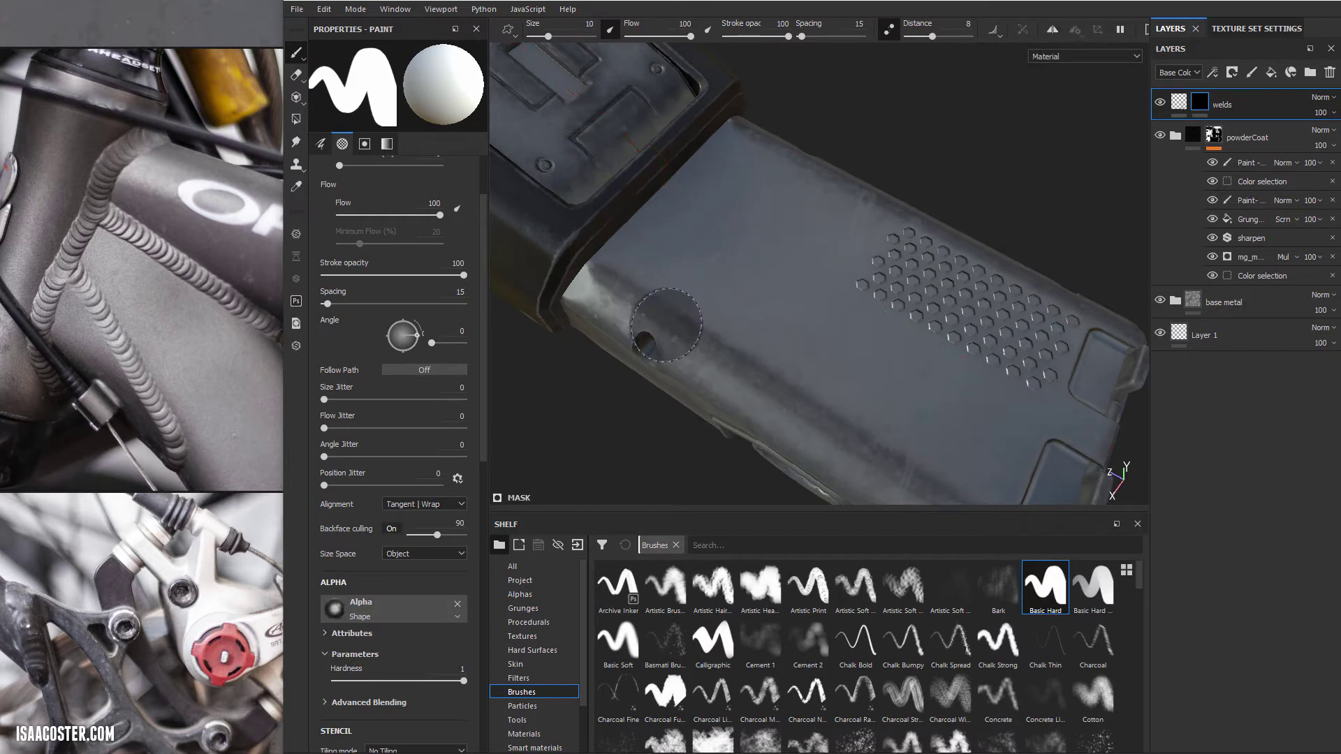
mouse_move(767, 182)
mouse_down()
mouse_move(765, 239)
mouse_move(858, 341)
mouse_move(706, 230)
mouse_move(712, 311)
mouse_move(844, 396)
mouse_up()
ctrl+right_drag(843, 397, 819, 397)
mouse_move(844, 397)
alt+mouse_down()
mouse_move(878, 391)
mouse_move(908, 433)
mouse_move(895, 486)
alt+mouse_up()
alt+click(1198, 99)
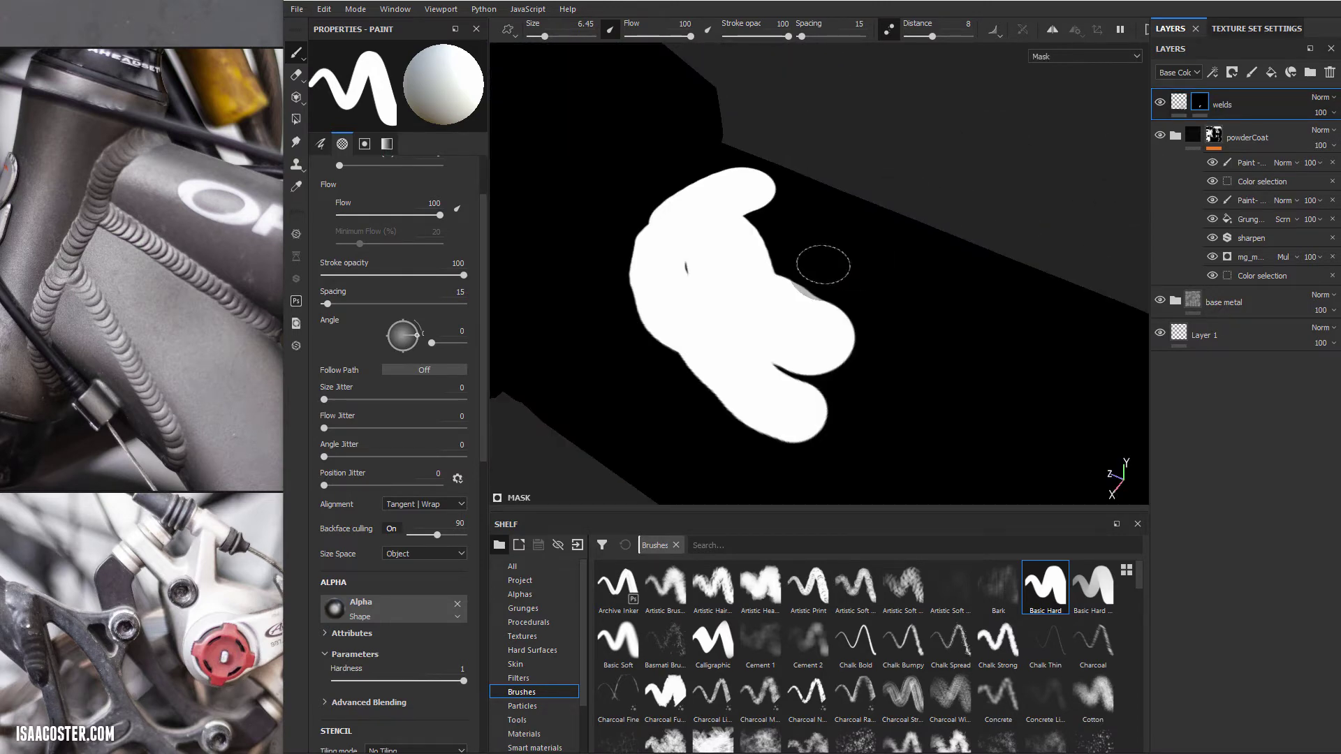
Step: Return to the material view, compare the welds fill's Height at -1 and 0.5026, and set it to 0.3016
key(m)
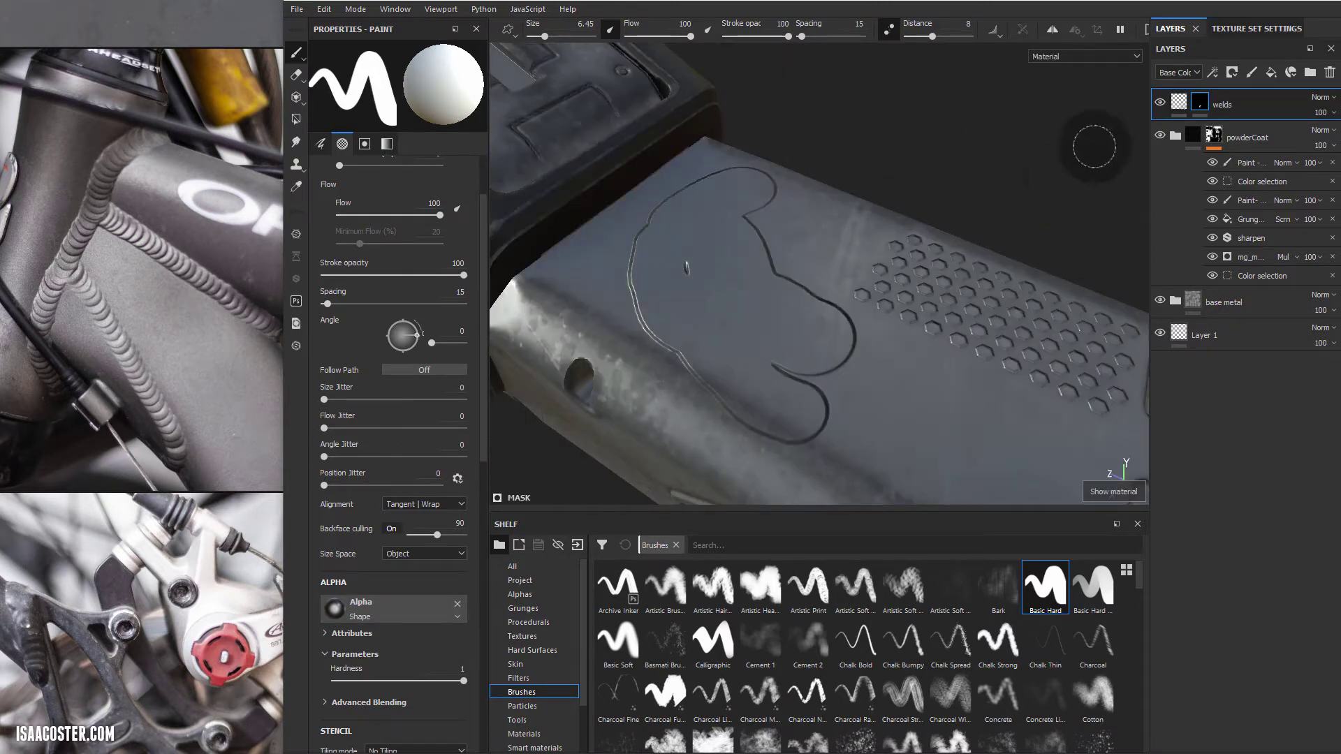
click(1178, 102)
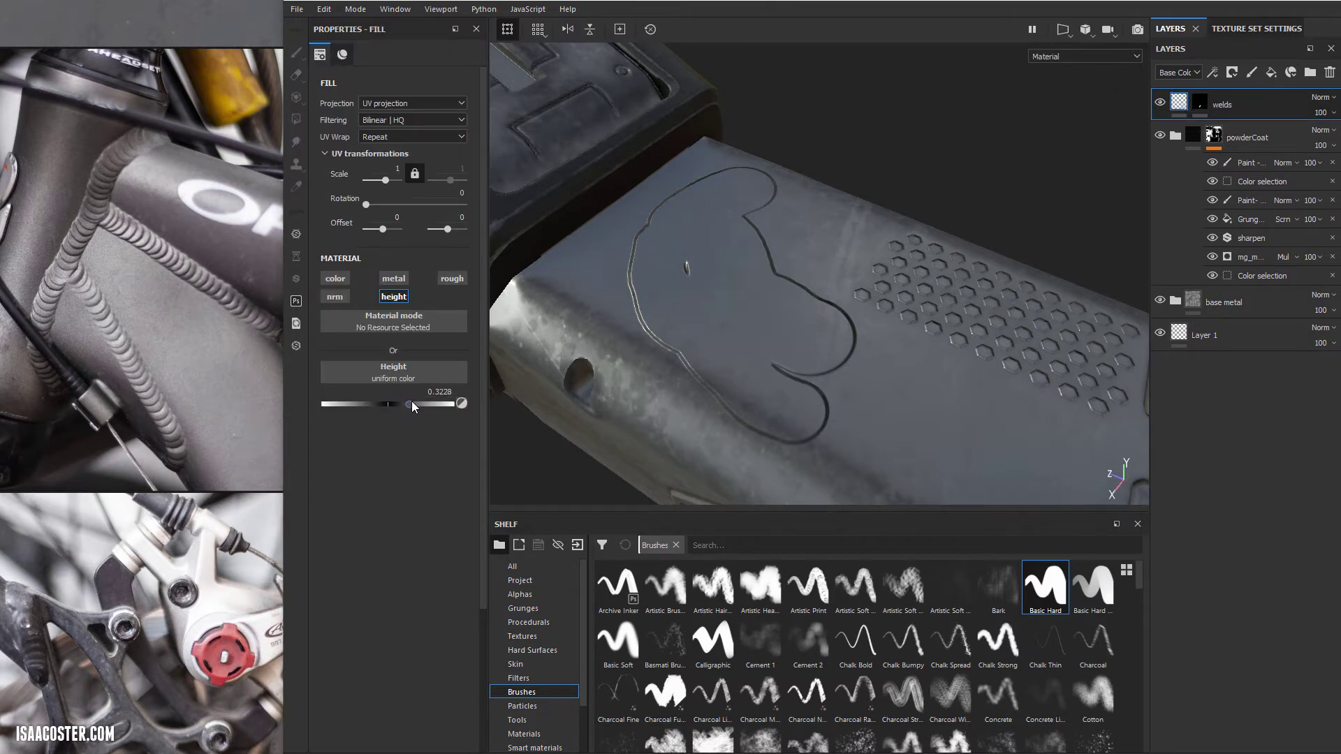
drag(412, 403, 310, 411)
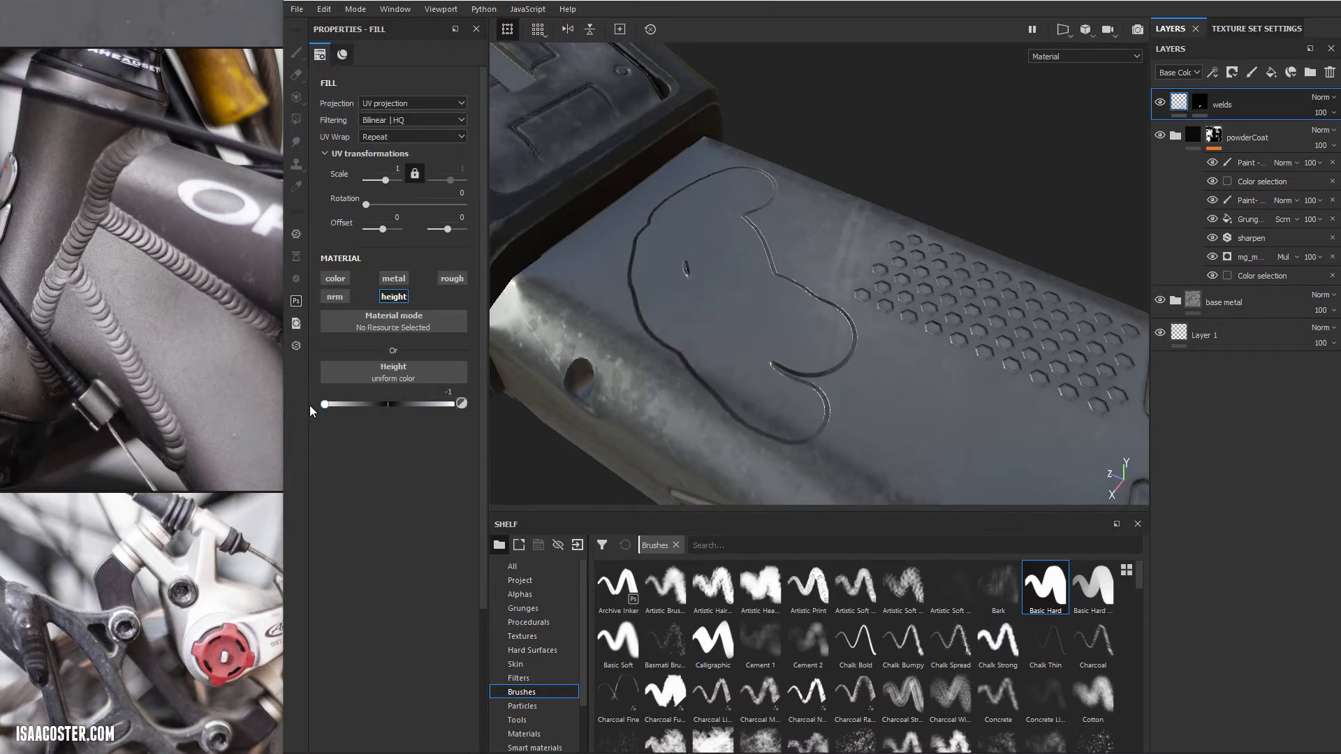
alt+drag(686, 412, 601, 425)
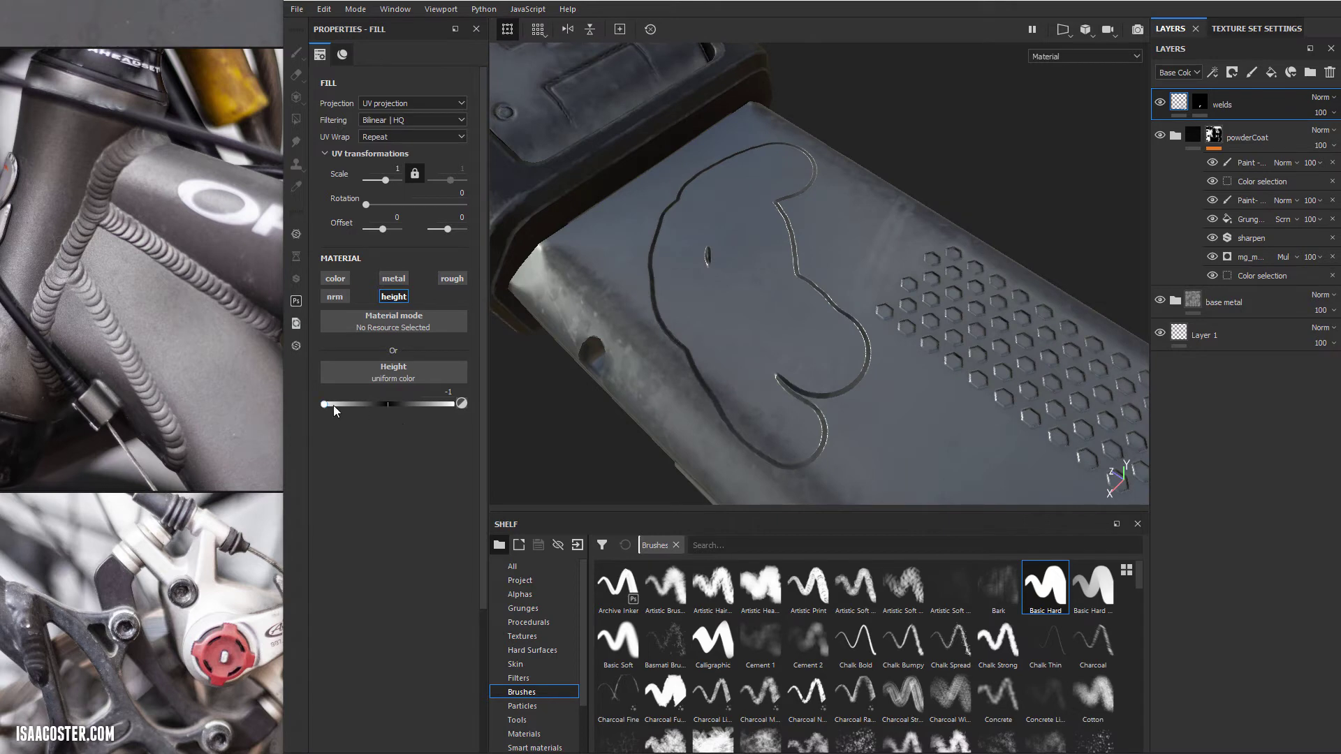
drag(333, 405, 420, 409)
alt+drag(713, 419, 797, 397)
alt+drag(692, 359, 521, 405)
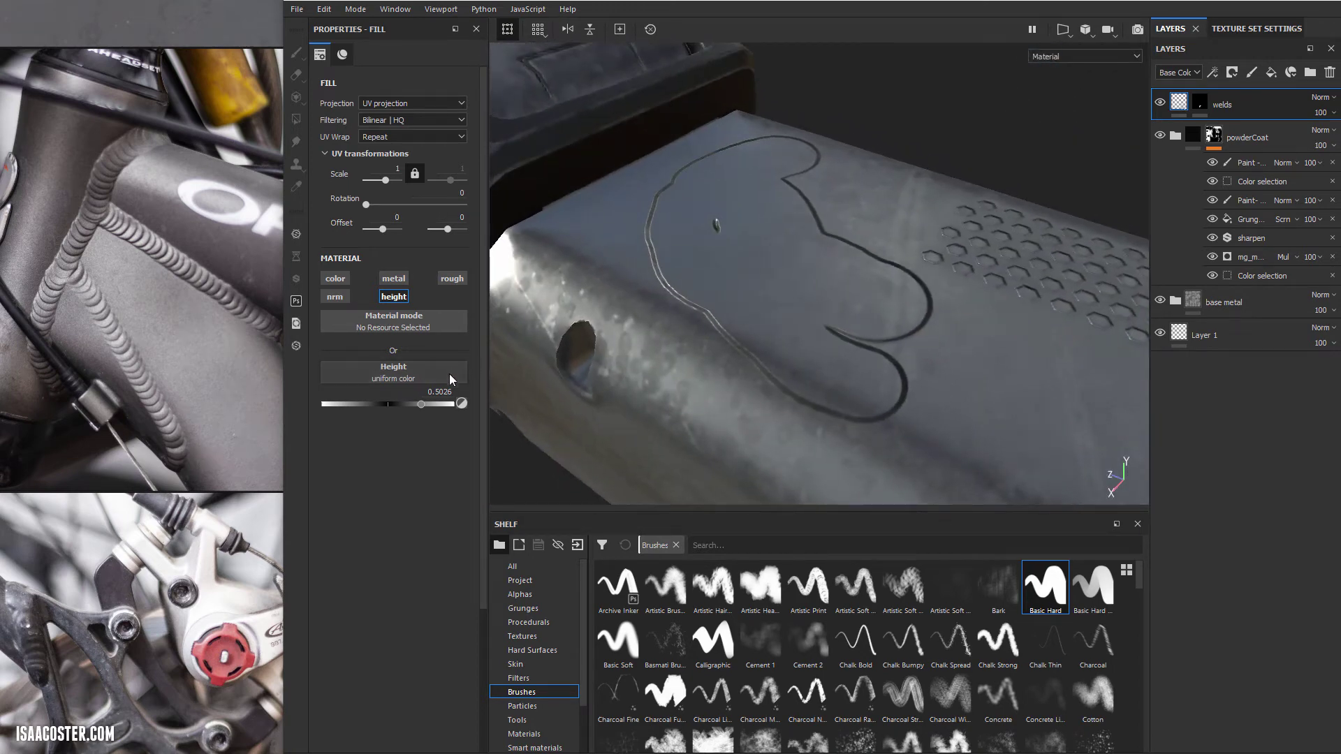
drag(420, 405, 409, 406)
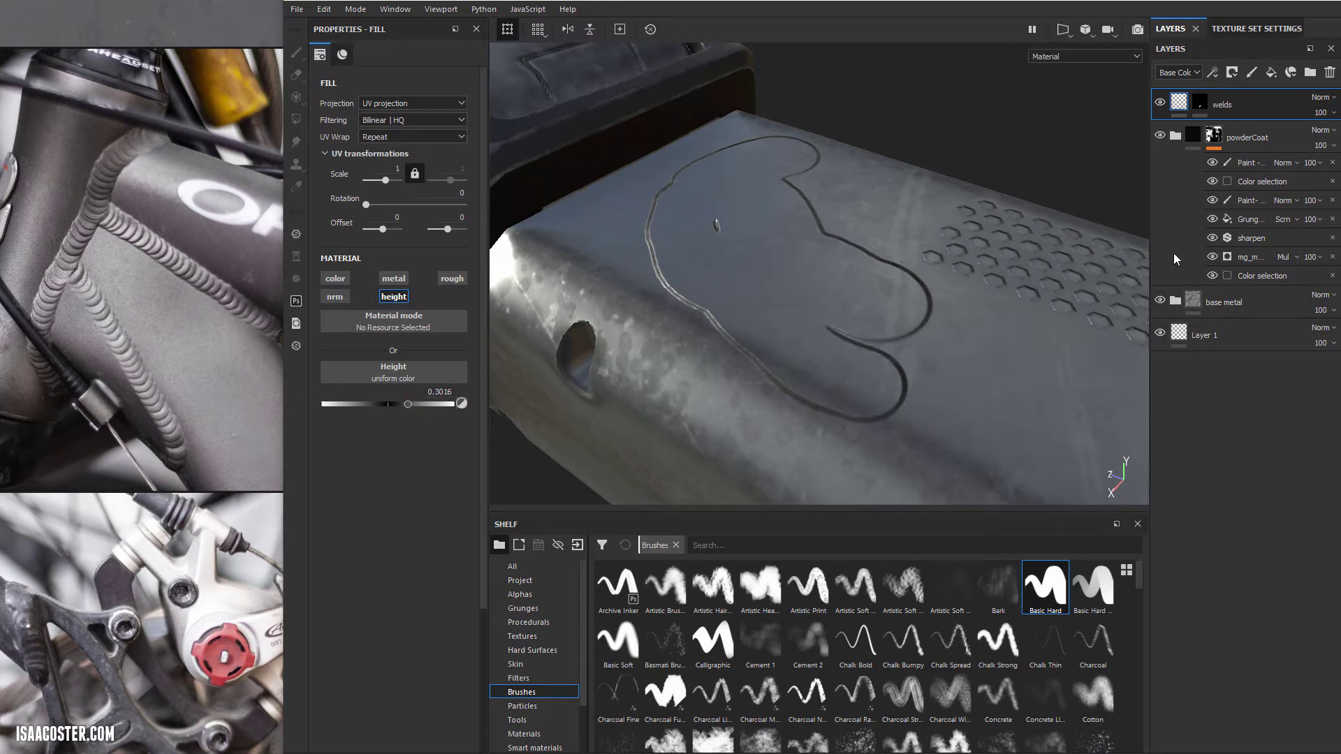
Step: Clear the painted strokes from the welds layer's mask
click(1199, 103)
right_click(1200, 103)
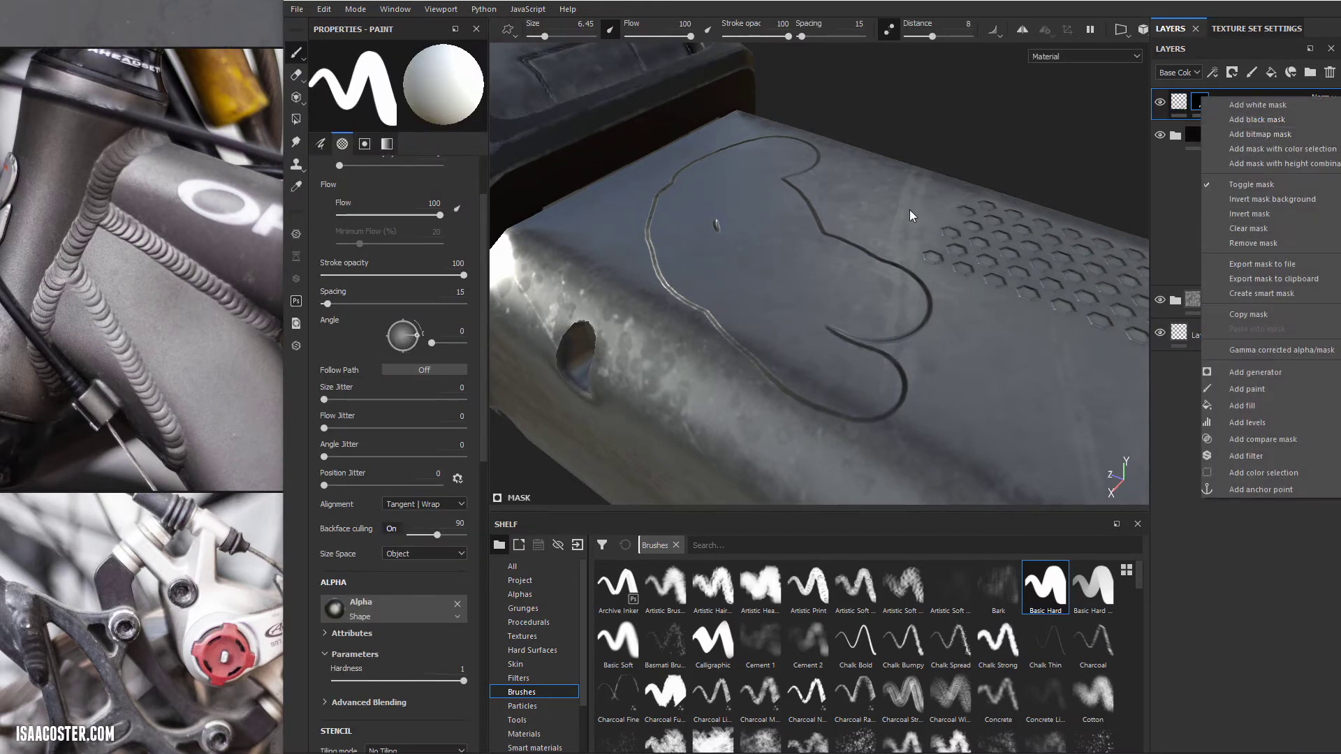
click(1248, 229)
alt+drag(901, 140, 864, 204)
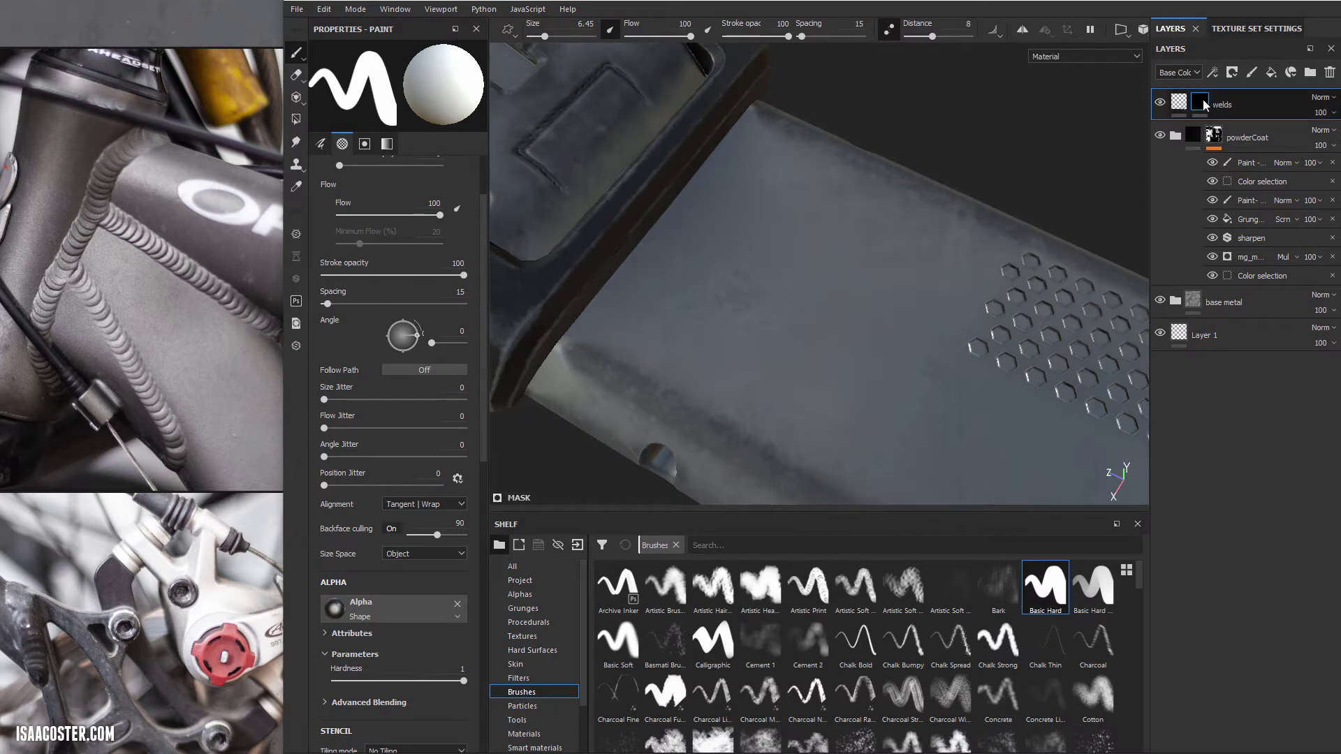
Step: Reload the Basic Hard brush for the welds mask and set its spacing to 61
click(1055, 592)
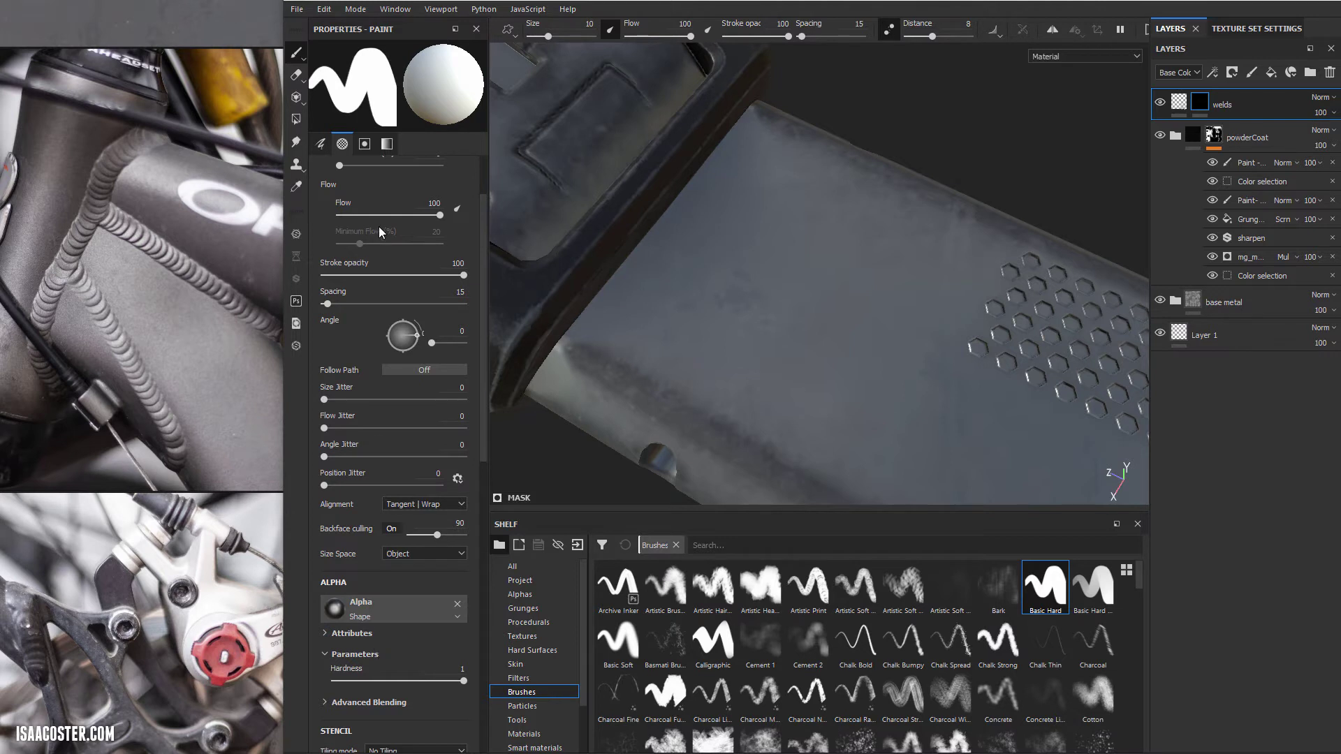
scroll(363, 276, down, 1)
scroll(367, 342, up, 3)
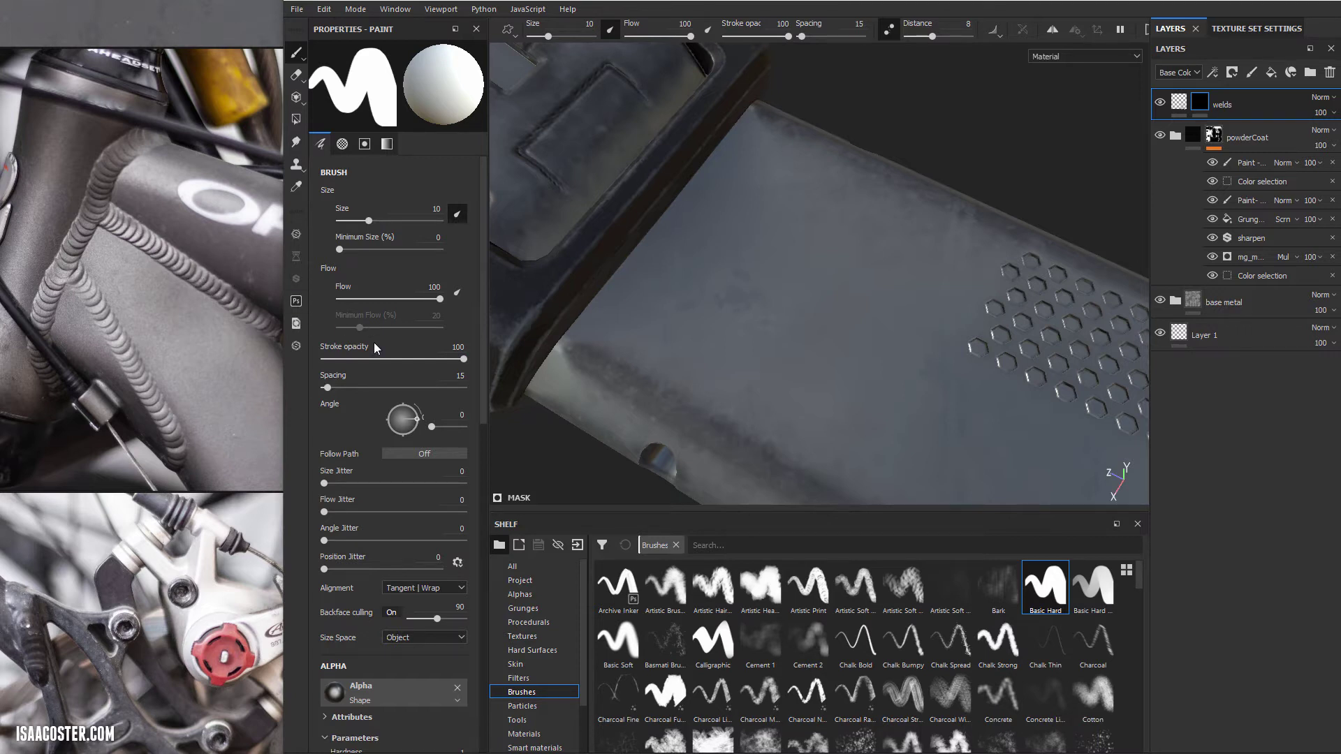
alt+drag(767, 277, 773, 245)
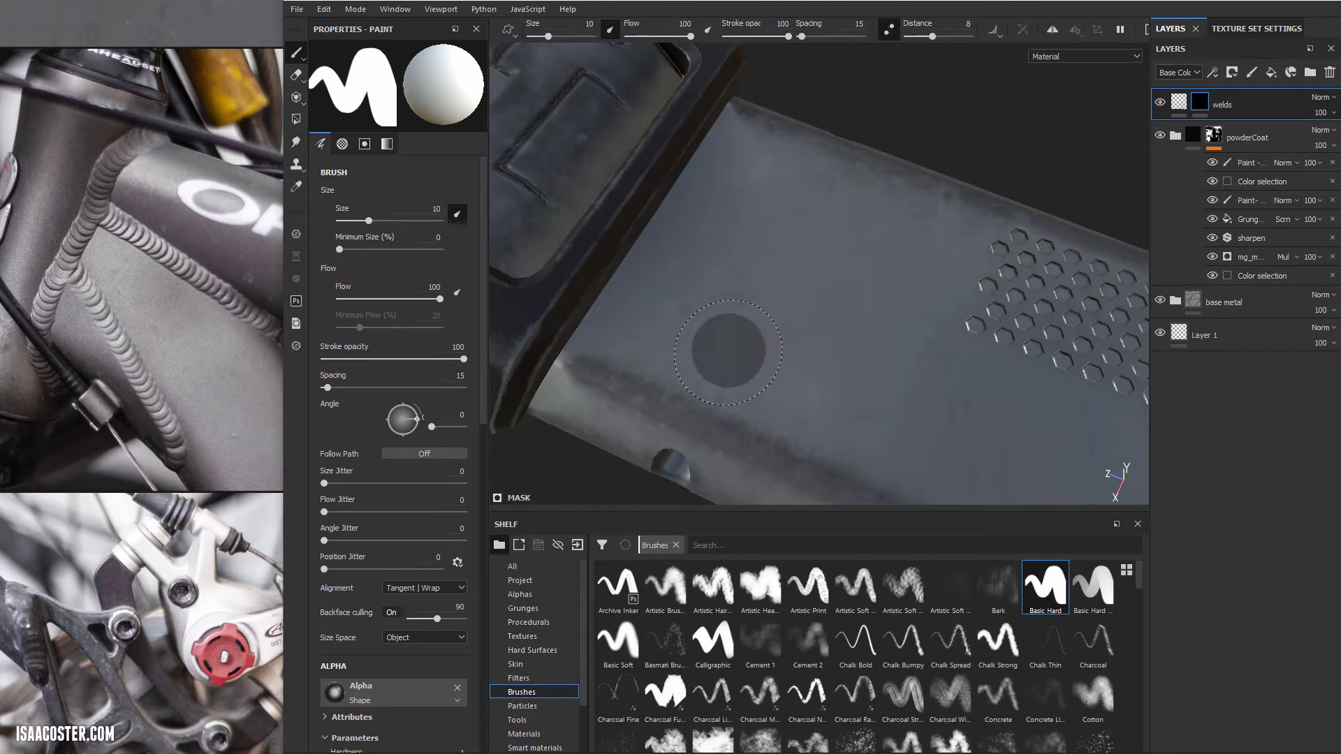
drag(332, 386, 344, 388)
right_click(343, 388)
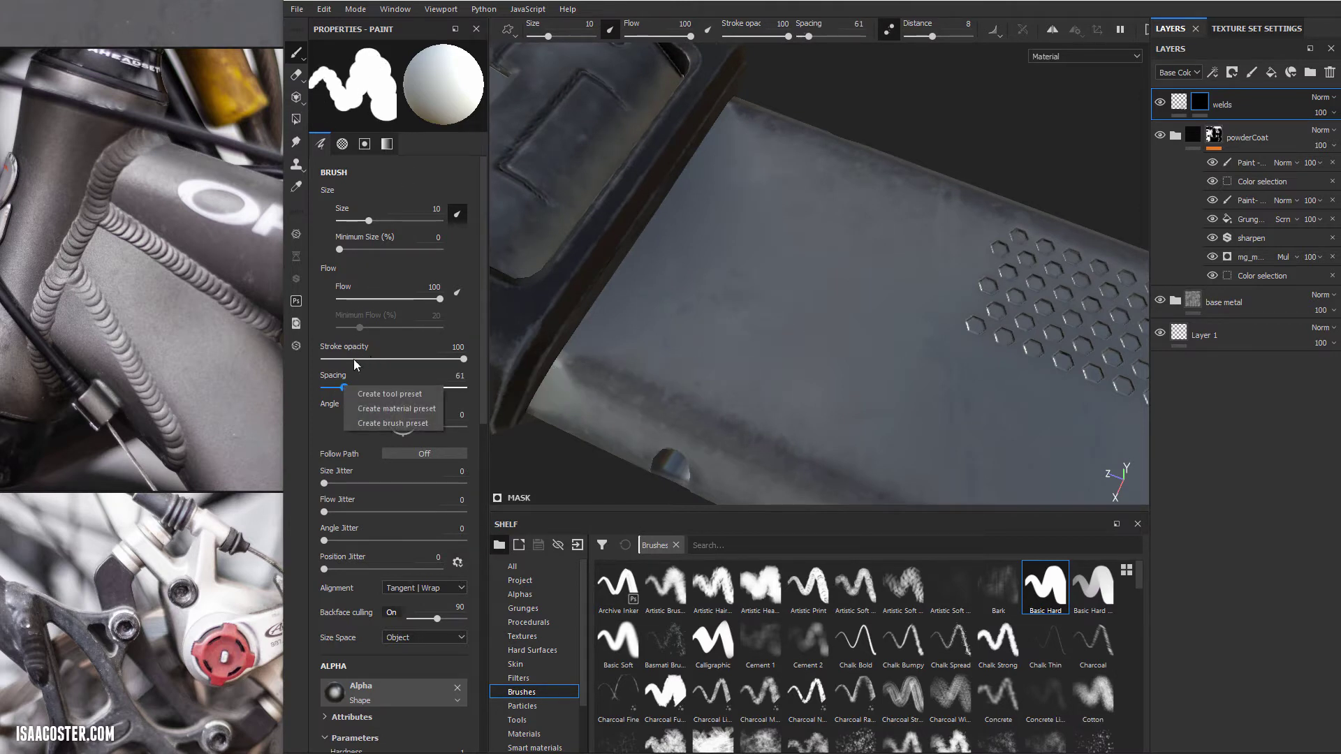
Step: Try a stroke across the barrel's top with the wider brush spacing and undo it
click(732, 183)
drag(738, 171, 774, 314)
key(ctrl+z)
key(ctrl+z)
Step: Reduce the brush size to 2.65, turn off lazy mouse, and test a stroke on the barrel's top without keeping it
ctrl+right_drag(772, 223, 765, 227)
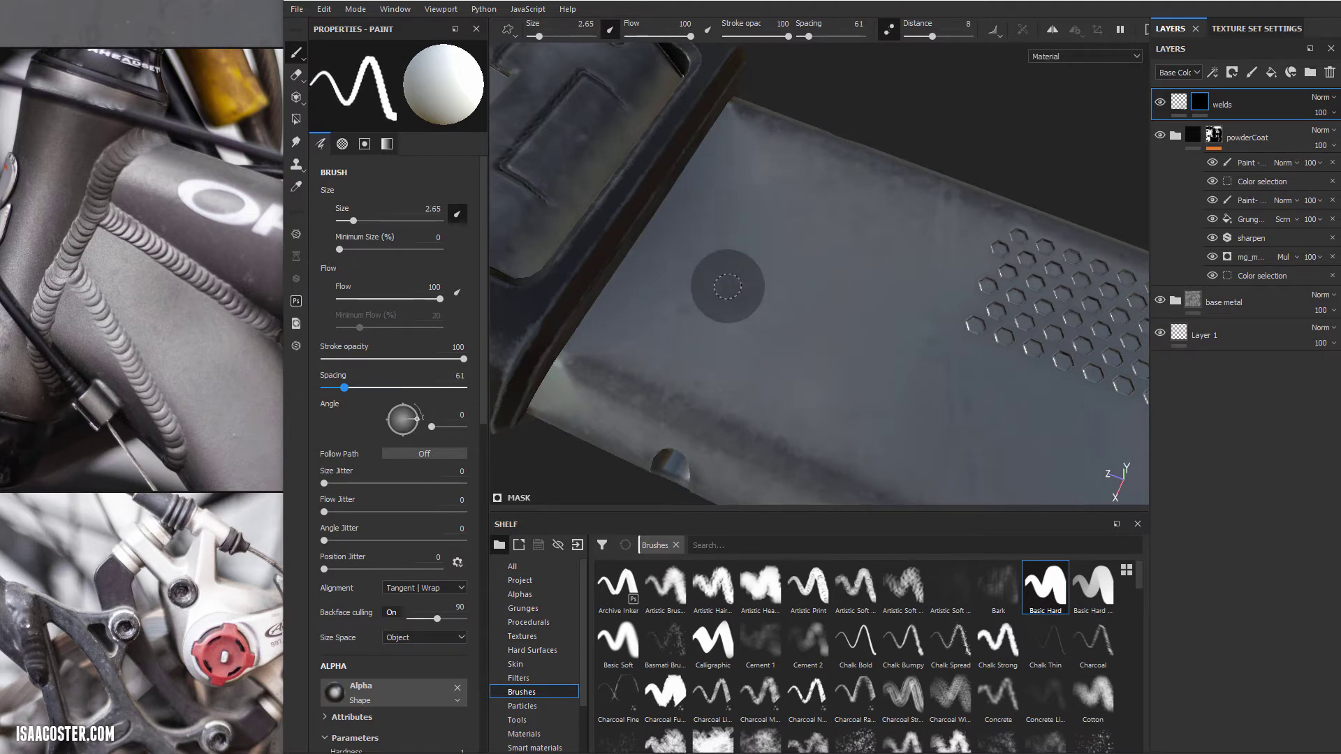
click(889, 30)
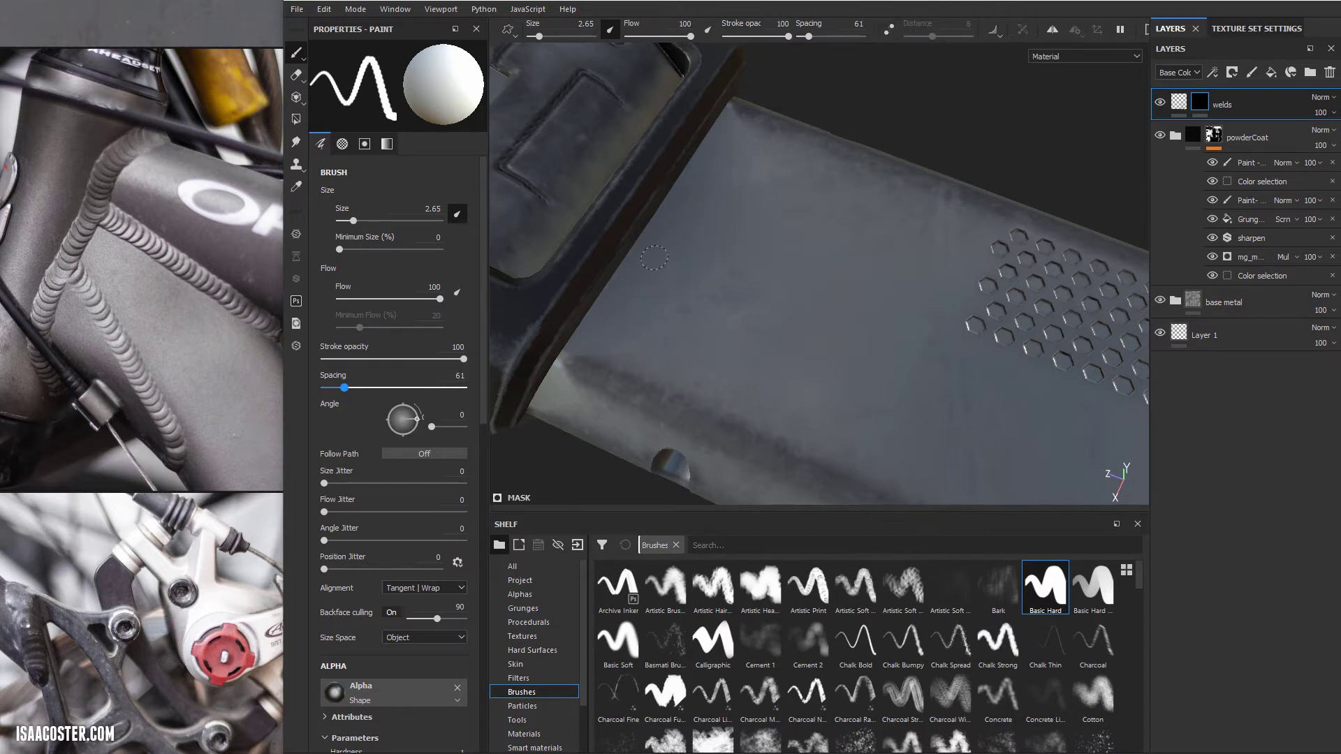
mouse_move(728, 170)
mouse_down()
mouse_move(726, 266)
mouse_move(866, 402)
mouse_move(907, 419)
mouse_up()
mouse_move(845, 280)
alt+mouse_down()
mouse_move(873, 278)
mouse_move(838, 277)
alt+mouse_up()
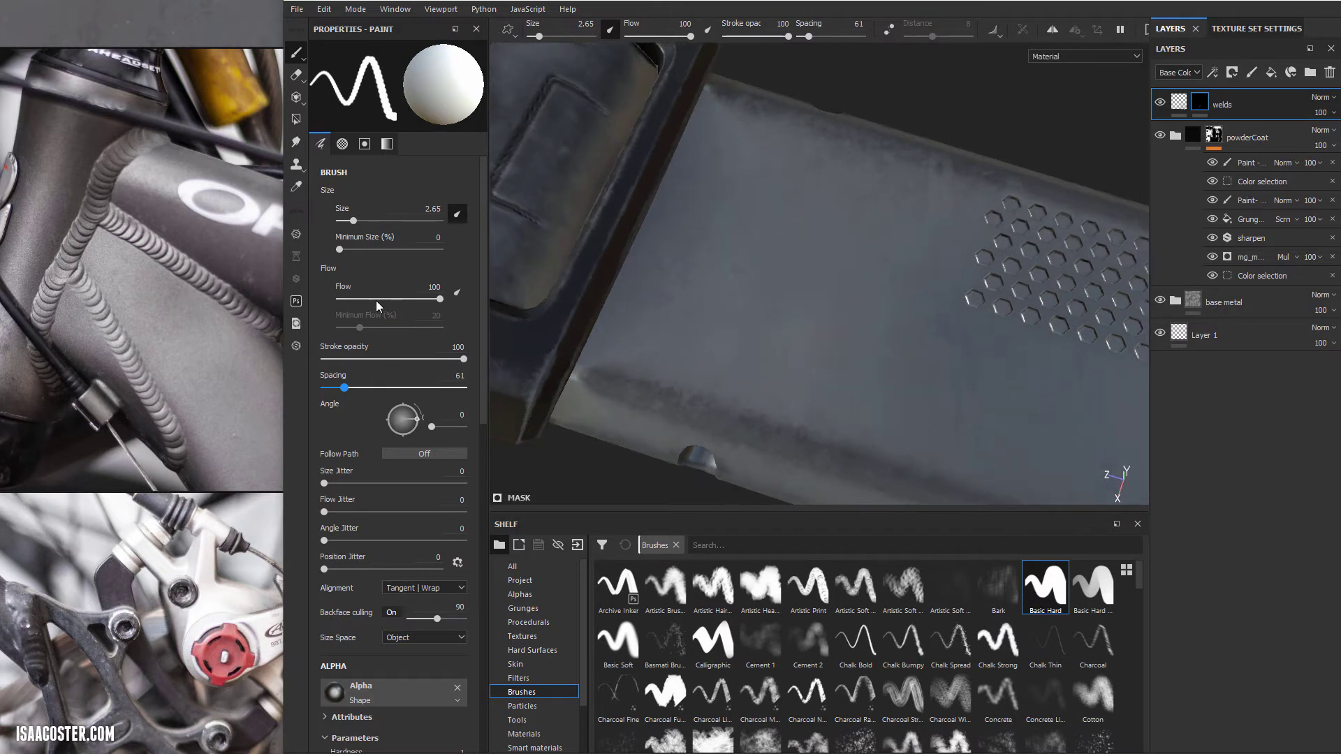
Step: Try a curved stroke with the stroke opacity lowered to 73 and undo it
drag(396, 356, 425, 357)
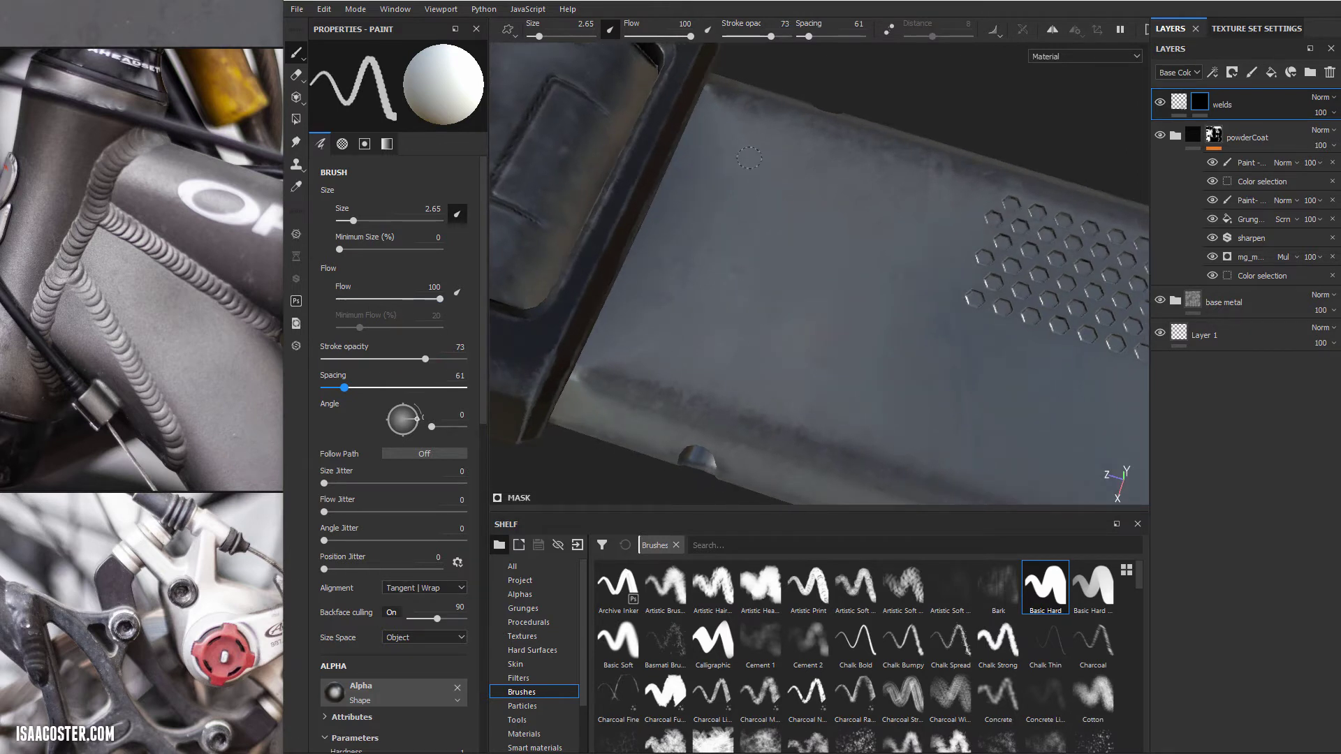
mouse_move(725, 148)
mouse_down()
mouse_move(700, 239)
mouse_move(825, 352)
mouse_up()
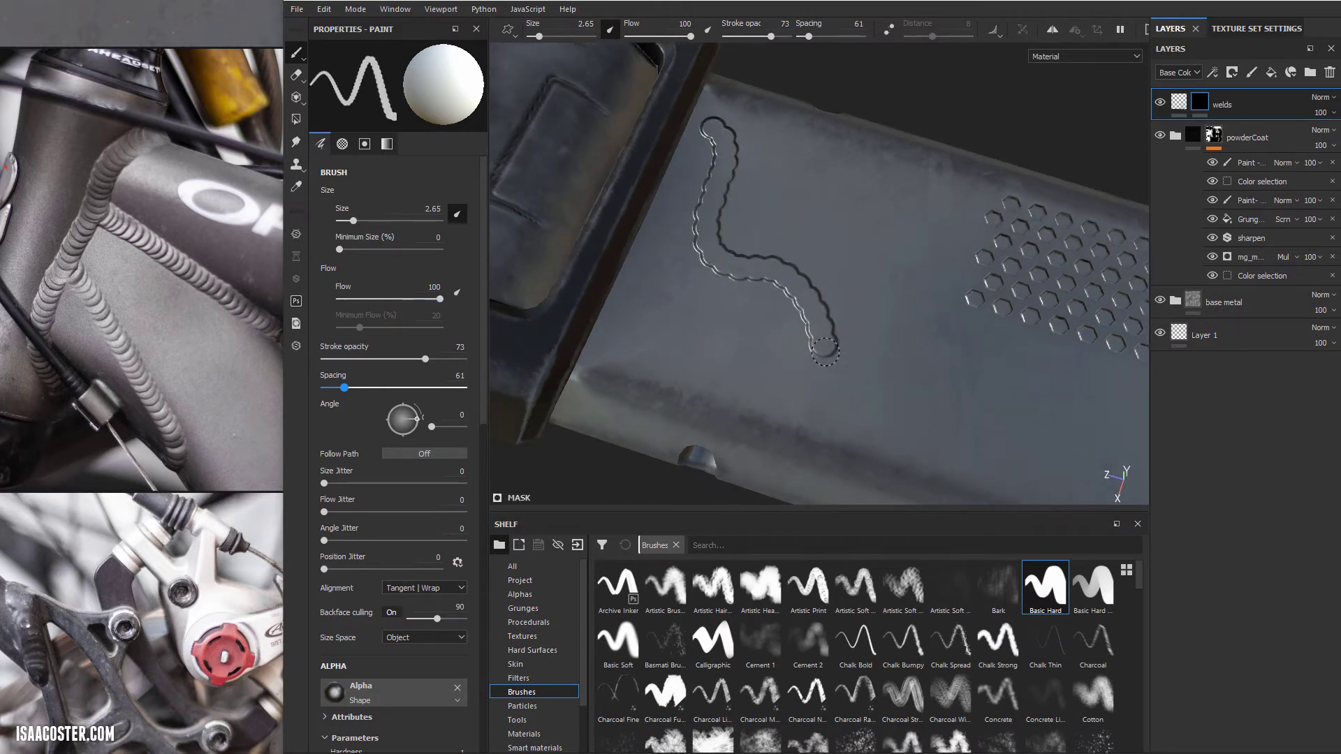
key(ctrl+z)
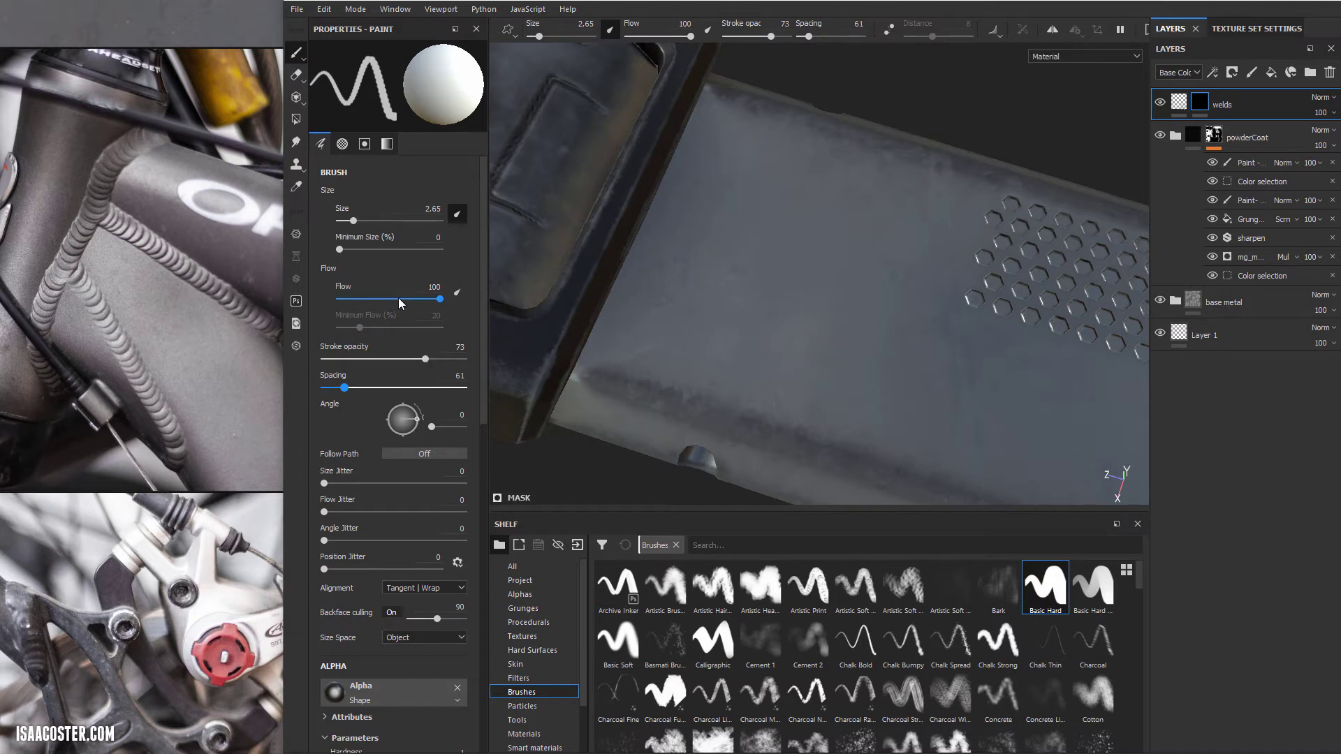
Step: Set the brush flow to 55 and stroke opacity to 100, paint an S-shaped test bead, and undo it
drag(398, 298, 395, 299)
drag(442, 356, 477, 359)
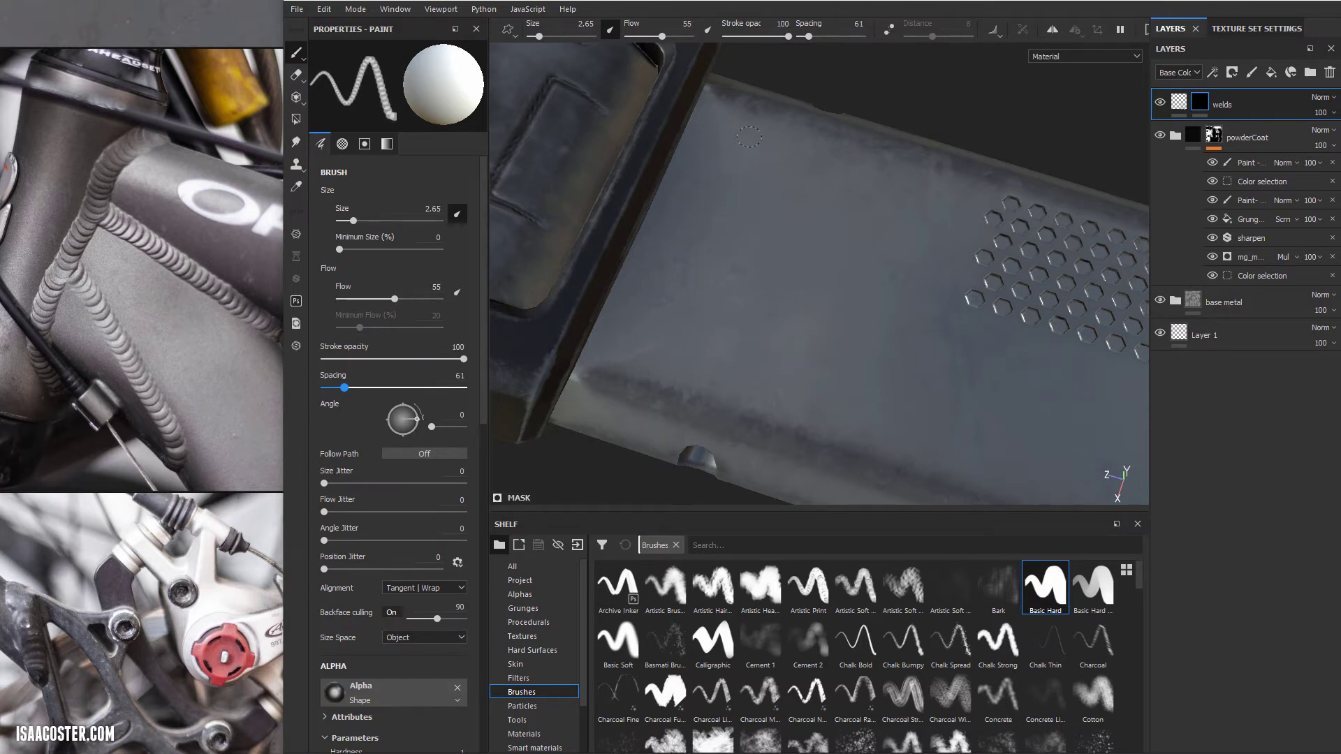
mouse_move(760, 118)
mouse_down()
mouse_move(728, 164)
mouse_move(758, 250)
mouse_move(845, 316)
mouse_move(747, 349)
mouse_move(730, 278)
mouse_move(676, 315)
mouse_move(797, 344)
mouse_move(756, 400)
mouse_move(740, 335)
mouse_move(756, 347)
mouse_up()
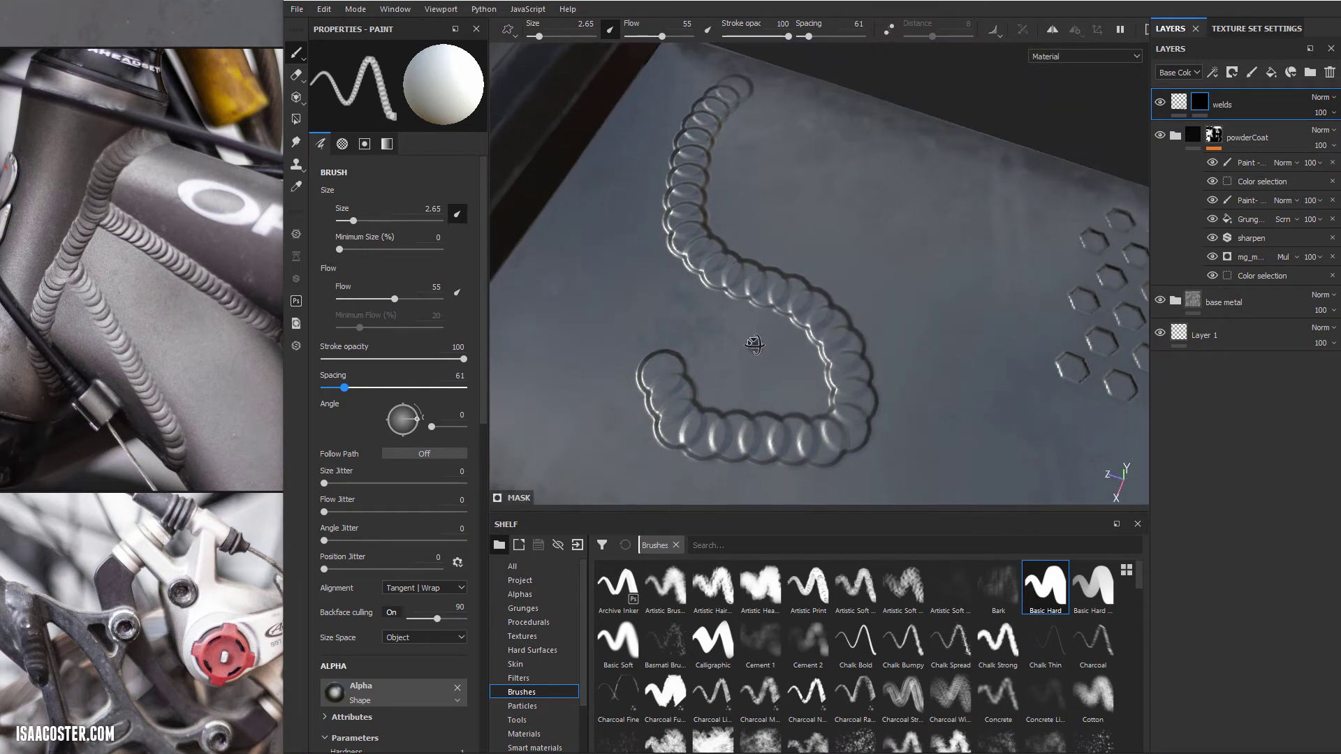
key(ctrl+z)
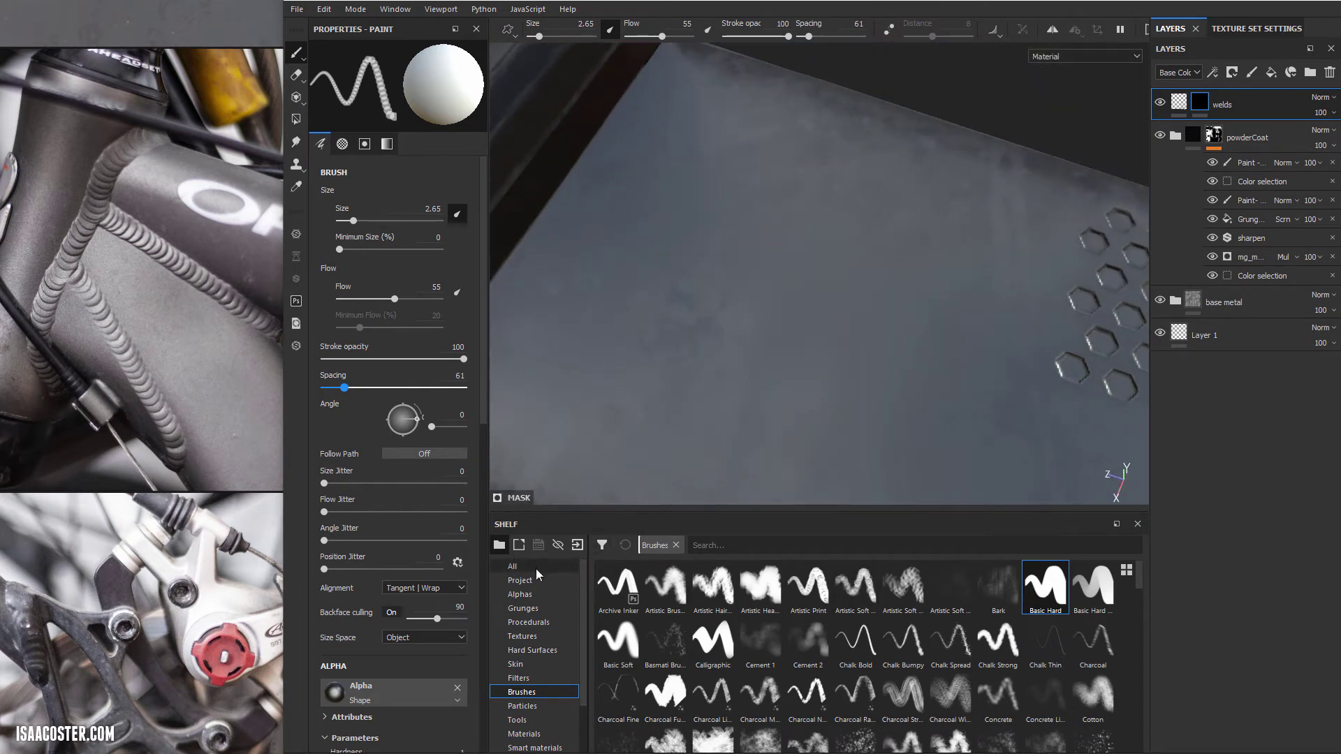
Step: Try the Brush Circular Partial alpha on the brush with a test stroke on the barrel's top, and undo the stroke
click(556, 594)
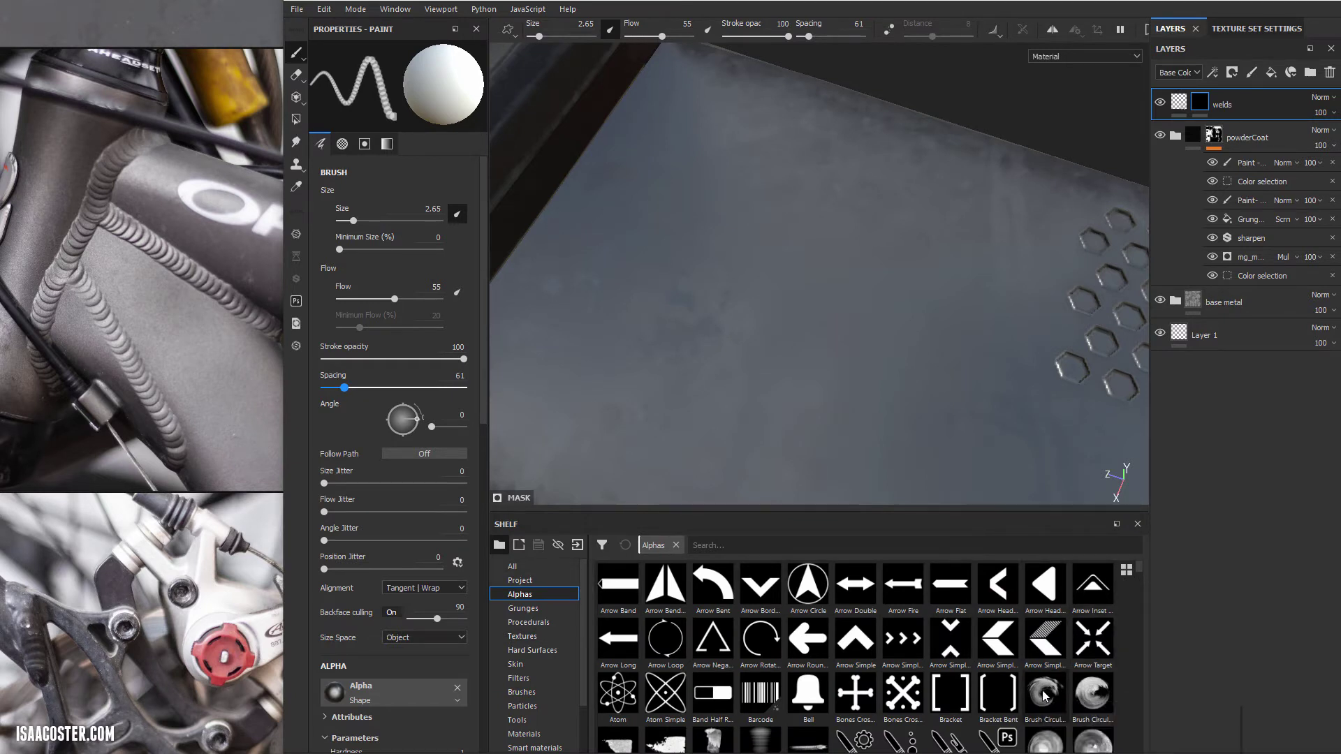
mouse_move(1044, 694)
mouse_move(1046, 696)
mouse_down()
mouse_move(639, 679)
mouse_move(408, 705)
mouse_move(336, 693)
mouse_up()
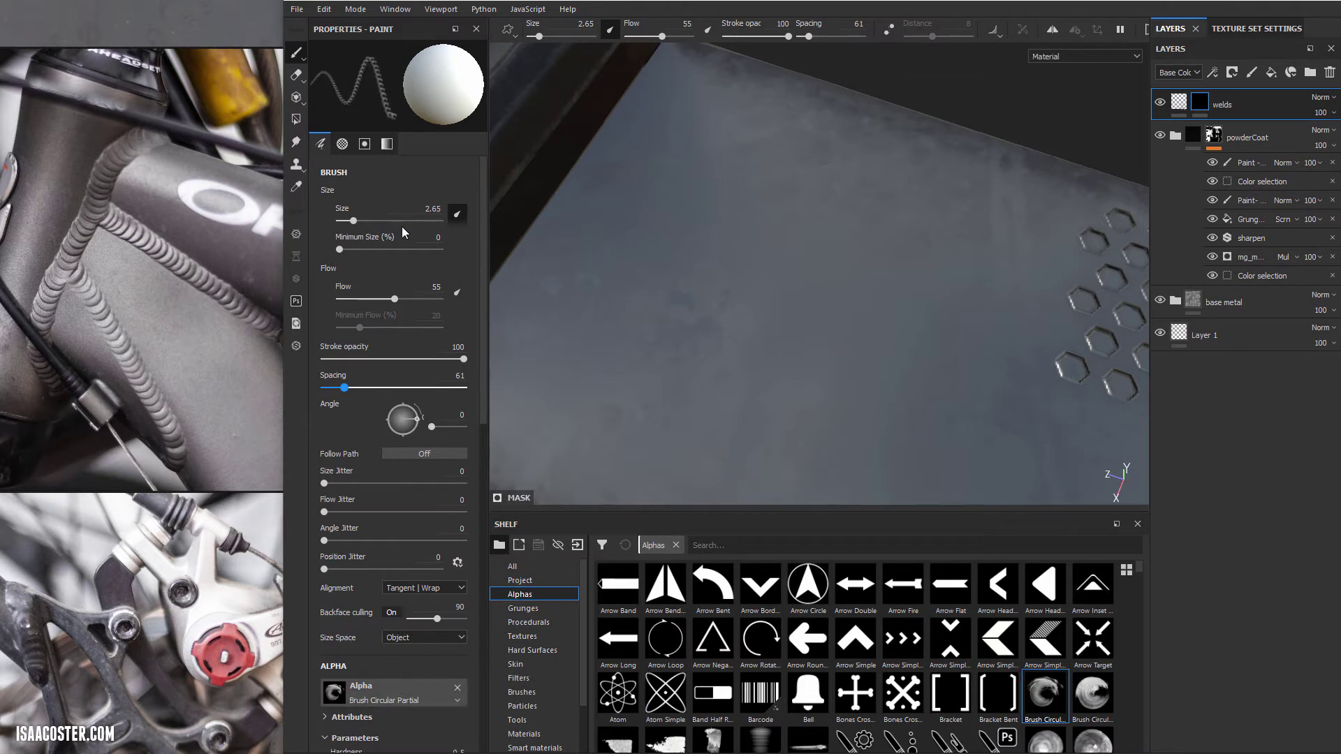
mouse_move(705, 138)
mouse_down()
mouse_move(719, 268)
mouse_move(788, 330)
mouse_up()
key(ctrl+z)
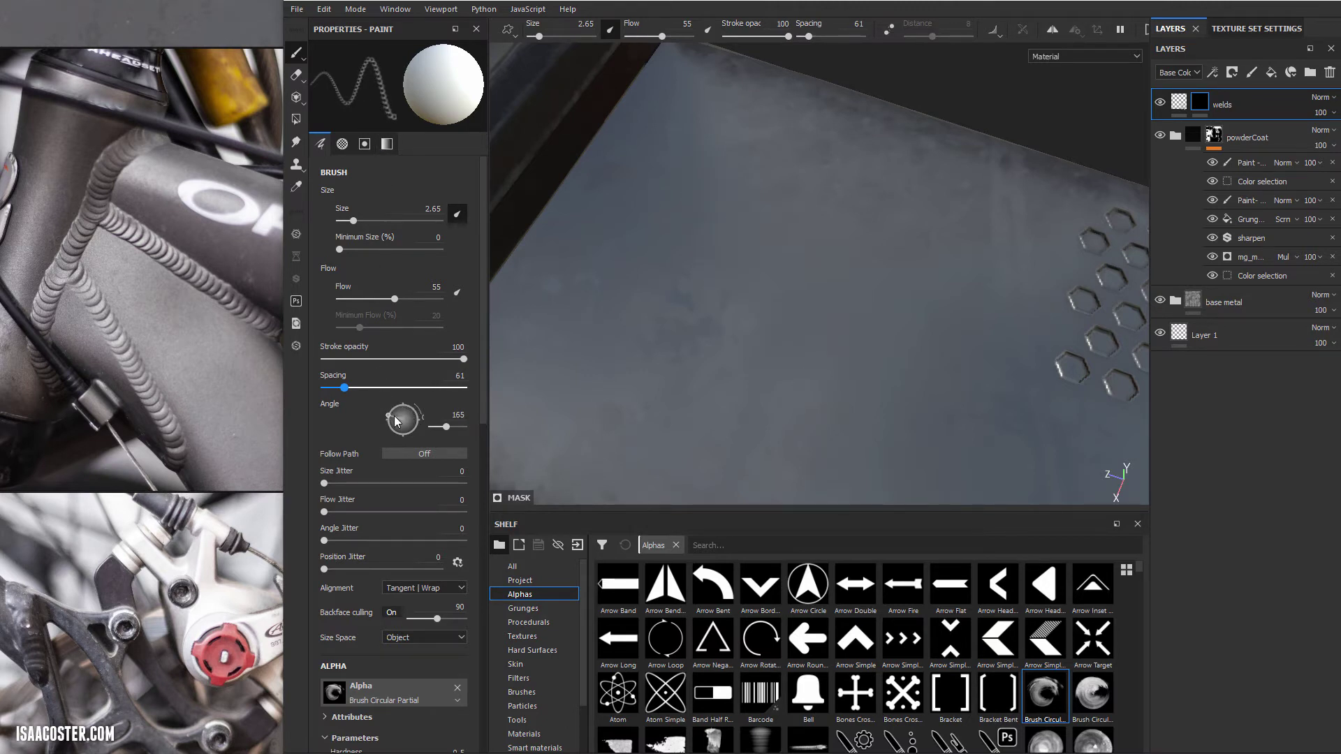
Step: Rotate the circular alpha to an angle of 80, paint test beads on the barrel's top, and undo them
drag(396, 419, 392, 413)
drag(688, 151, 666, 273)
key(ctrl+z)
mouse_move(623, 179)
mouse_down()
mouse_move(618, 279)
mouse_move(729, 415)
mouse_up()
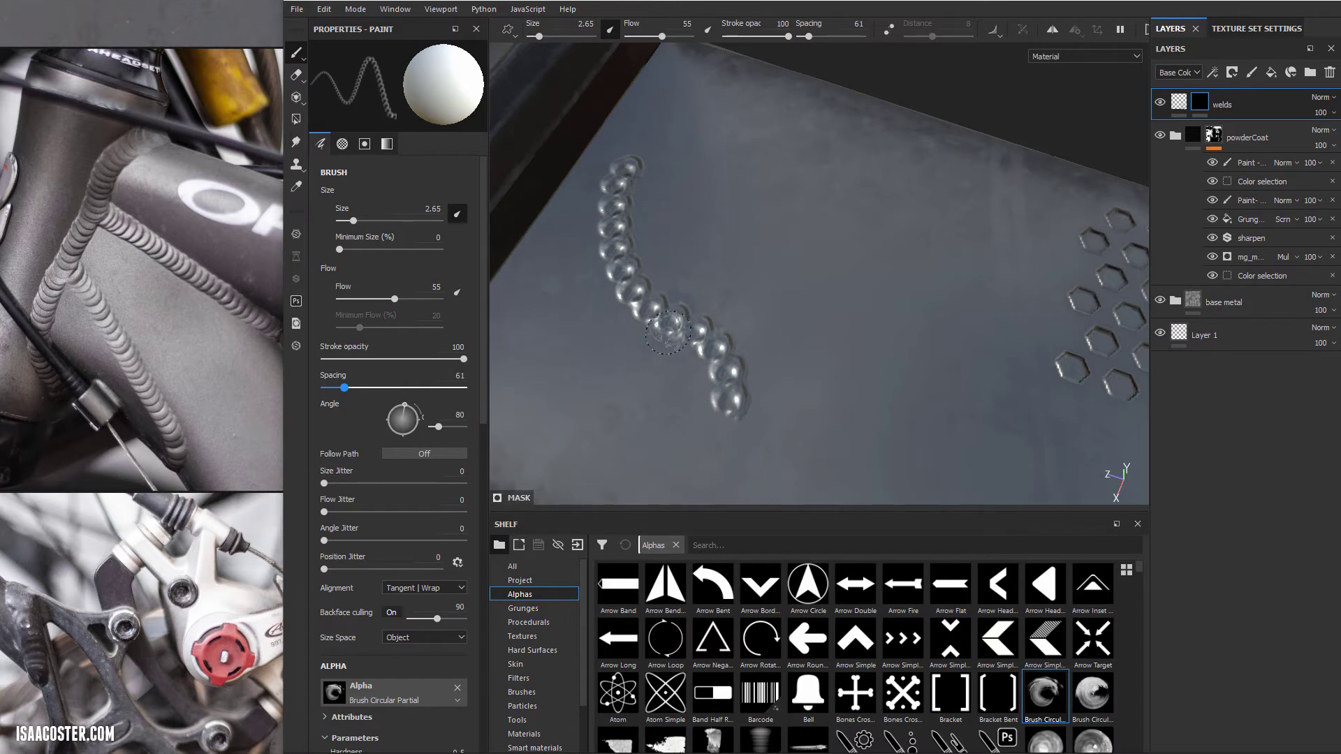
mouse_move(667, 333)
alt+mouse_down()
mouse_move(631, 375)
mouse_move(723, 273)
alt+mouse_up()
key(ctrl+z)
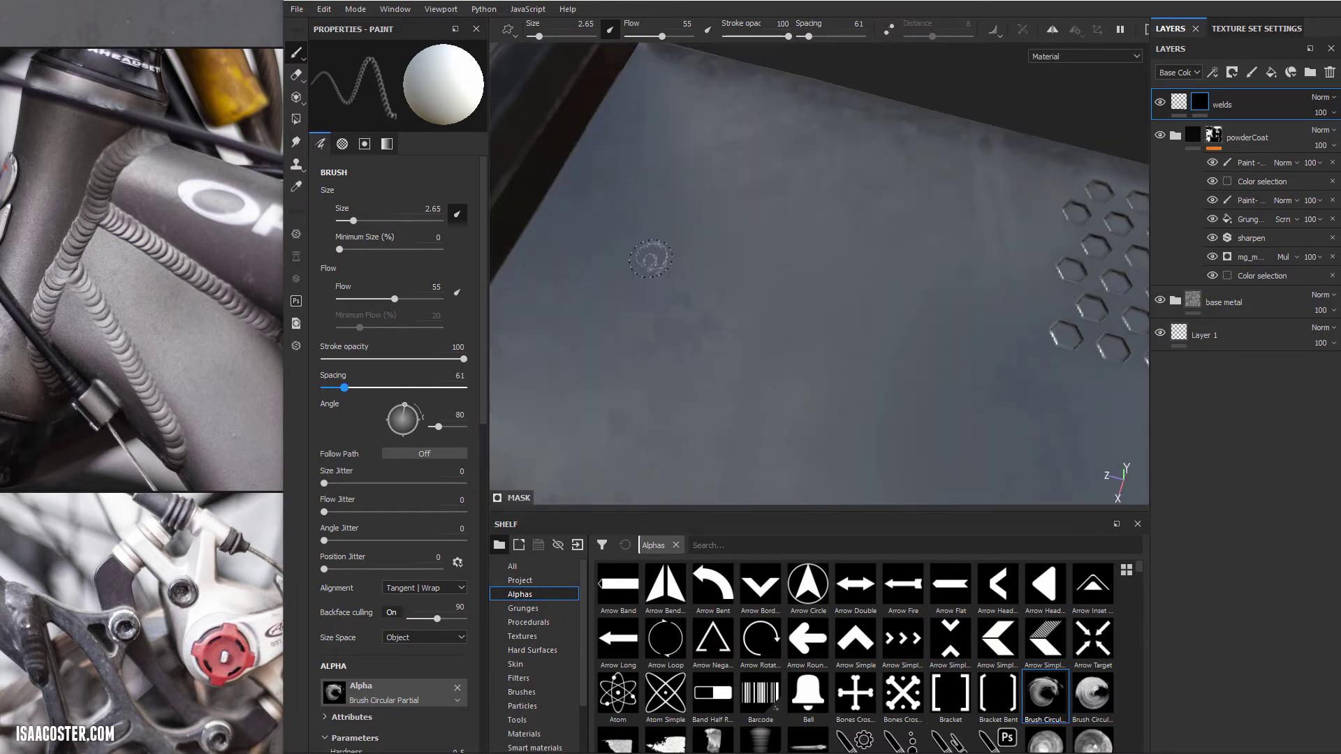
Step: Enlarge the brush to 8.02, paint a test stroke to inspect the alpha's pattern, and undo it
mouse_move(683, 257)
shift+right_down()
mouse_move(691, 249)
mouse_move(673, 251)
mouse_move(724, 255)
mouse_move(761, 227)
shift+right_up()
mouse_move(681, 141)
mouse_down()
mouse_move(667, 208)
mouse_move(747, 335)
mouse_move(876, 359)
mouse_up()
mouse_move(877, 360)
alt+mouse_down()
mouse_move(815, 321)
mouse_move(841, 342)
alt+mouse_up()
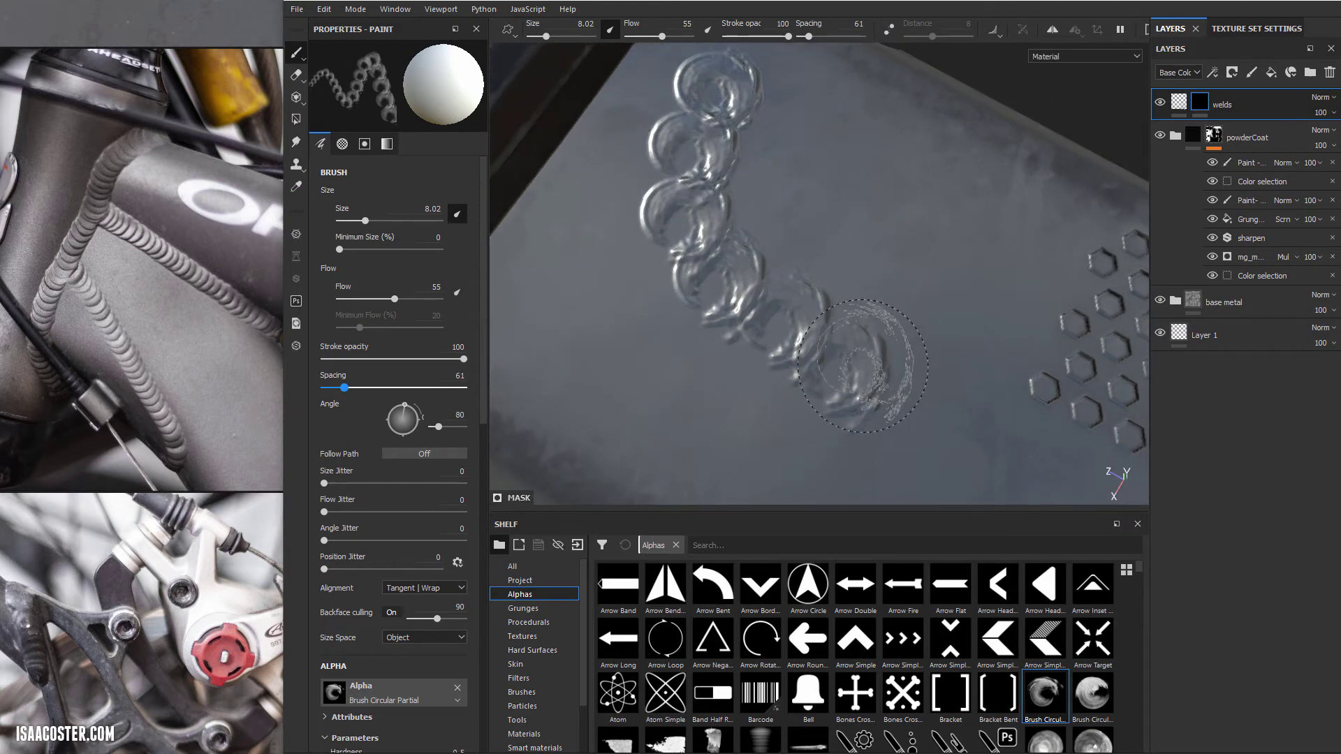
mouse_move(814, 405)
alt+mouse_down()
mouse_move(673, 323)
mouse_move(775, 367)
alt+mouse_up()
key(ctrl+z)
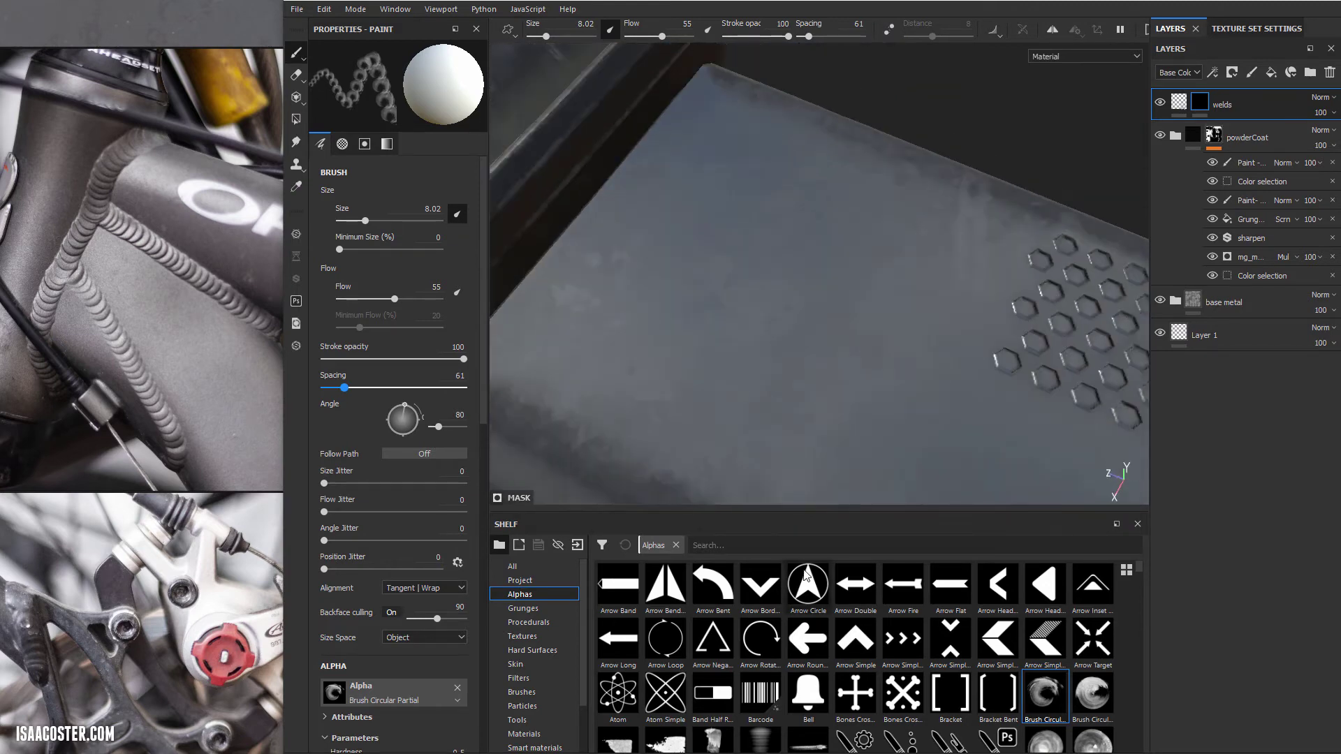
Step: Replace the brush alpha with Shape Crescent, test a stroke on the barrel's top, and undo it
scroll(923, 620, down, 3)
scroll(964, 622, down, 3)
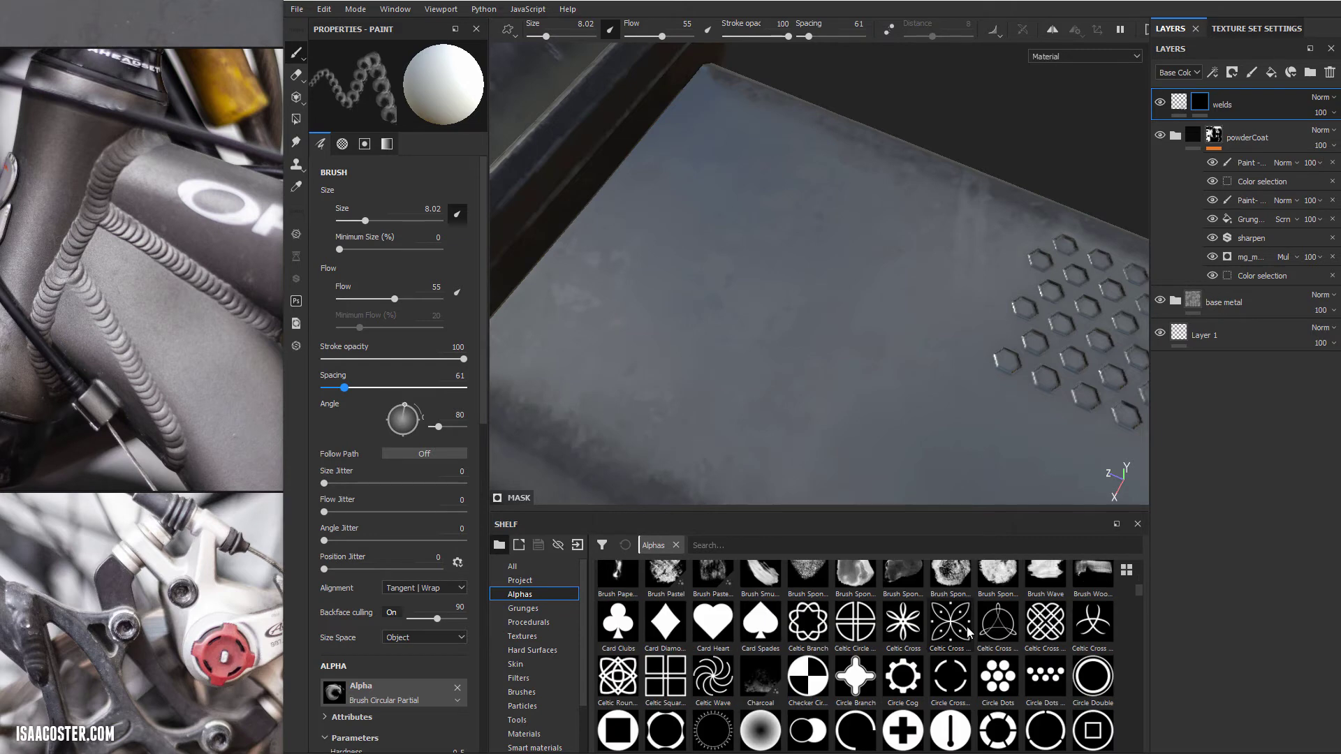
drag(1138, 586, 1141, 686)
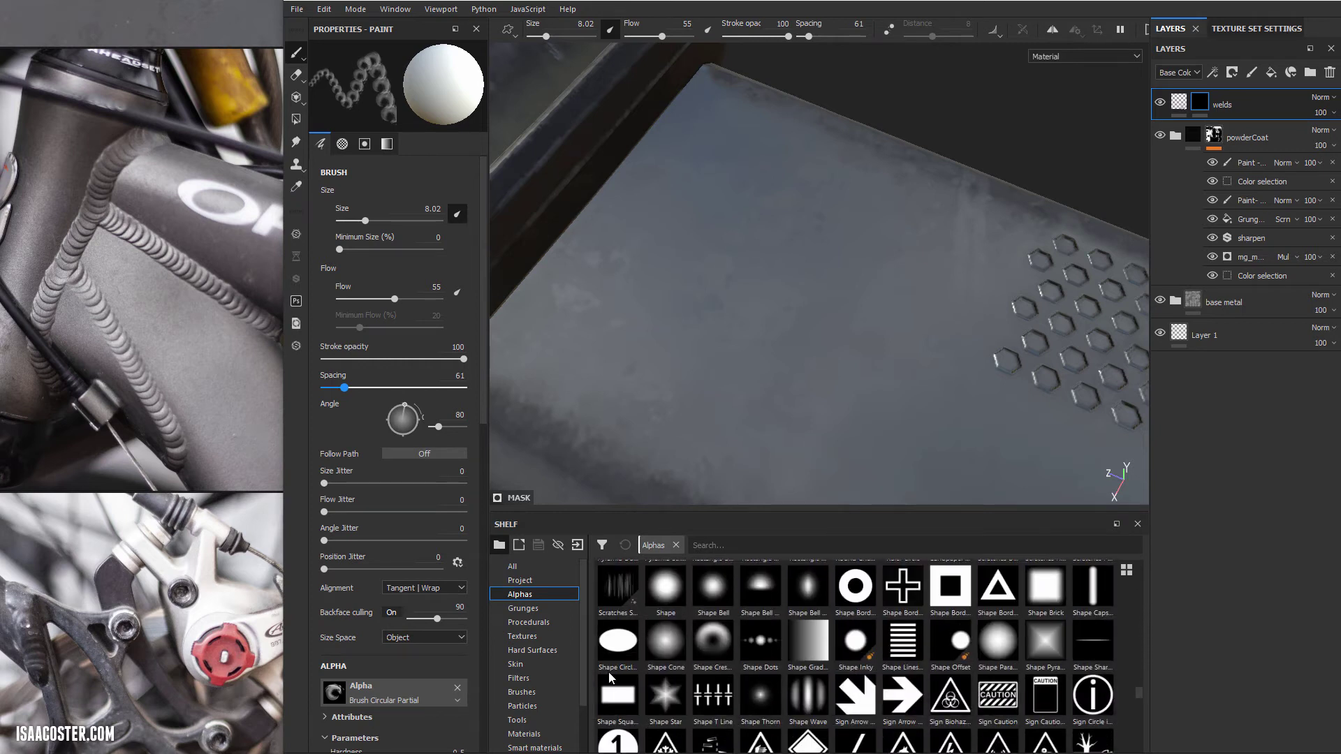
drag(712, 646, 374, 695)
mouse_move(693, 266)
alt+mouse_down()
mouse_move(718, 252)
mouse_move(726, 183)
alt+mouse_up()
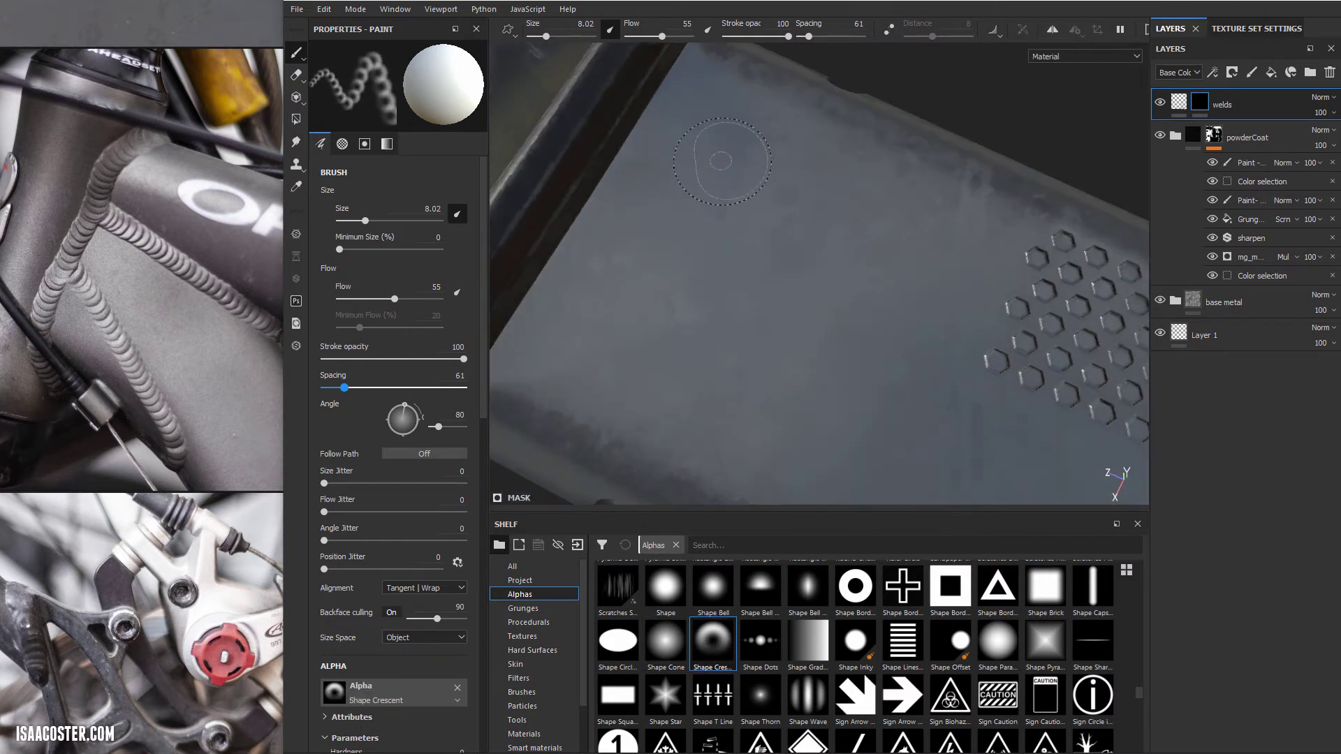
mouse_move(719, 133)
mouse_down()
mouse_move(722, 250)
mouse_move(785, 435)
mouse_move(607, 290)
mouse_up()
key(ctrl+z)
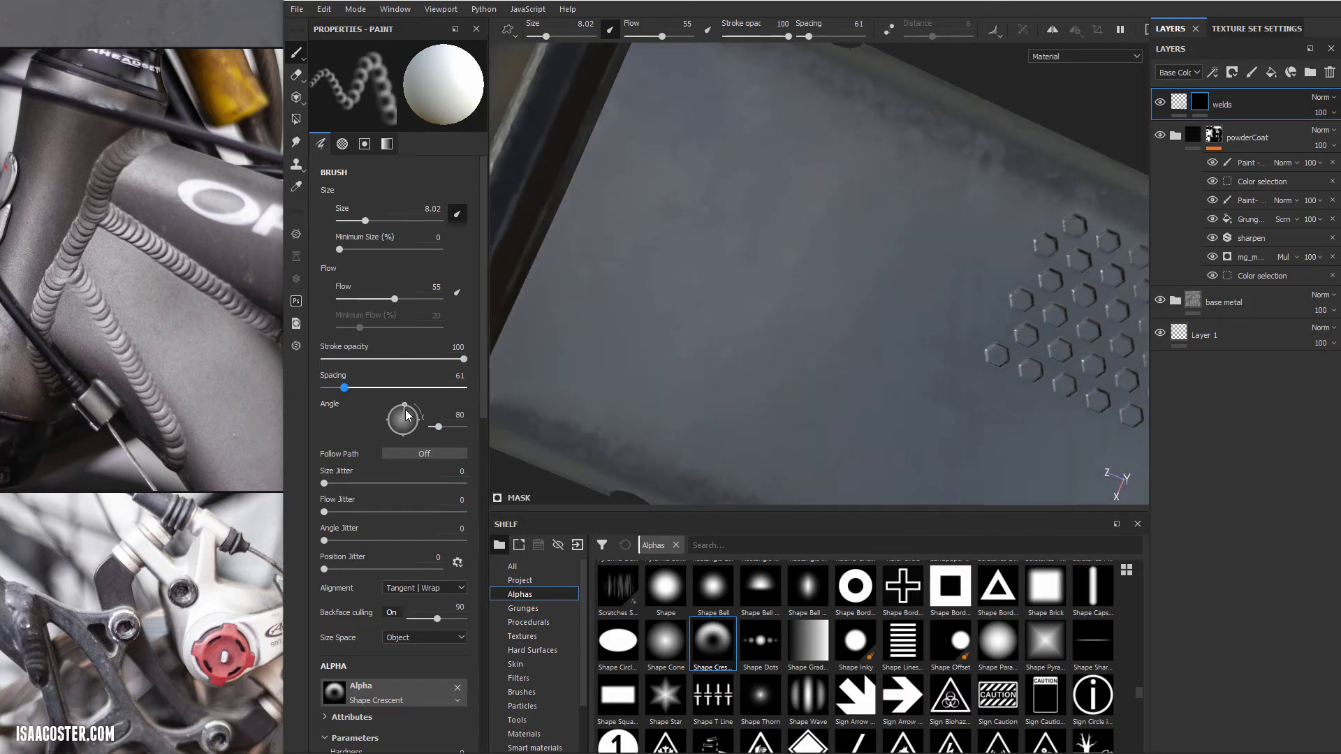
Step: Try a stroke with the crescent alpha rotated to a different angle and undo it
drag(407, 417, 418, 423)
mouse_move(720, 160)
mouse_down()
mouse_move(726, 307)
mouse_move(907, 384)
mouse_up()
key(ctrl+z)
Step: Set the brush angle to 185 and its size to 3.37, paint a test bead down the barrel's top, and undo it
drag(417, 419, 389, 420)
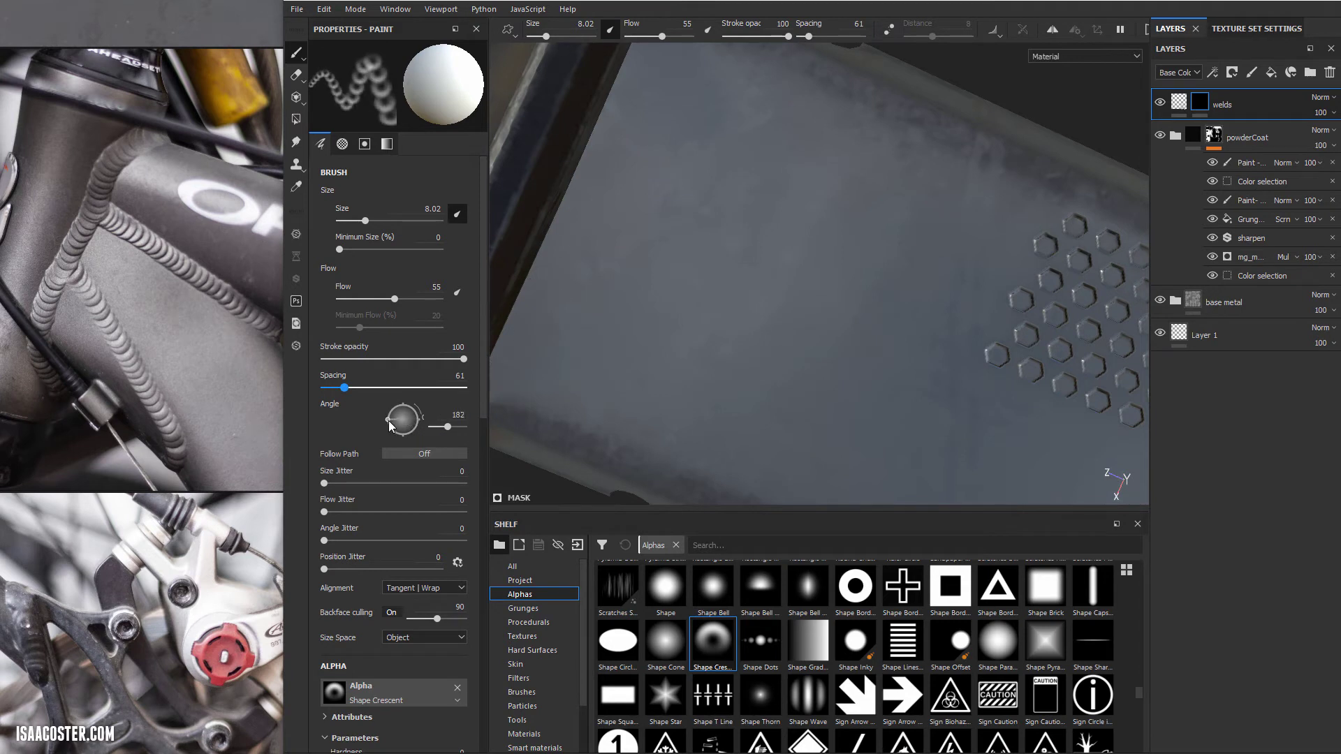
key(bracketleft)
key(bracketleft)
key(bracketleft)
key(bracketleft)
mouse_move(682, 86)
mouse_down()
mouse_move(693, 241)
mouse_move(775, 353)
mouse_move(817, 372)
mouse_up()
mouse_move(793, 305)
alt+mouse_down()
mouse_move(572, 335)
mouse_move(549, 307)
alt+mouse_up()
key(ctrl+z)
Step: Turn on Follow Path for the brush and paint a curved weld bead across the barrel's top in the welds mask
click(419, 454)
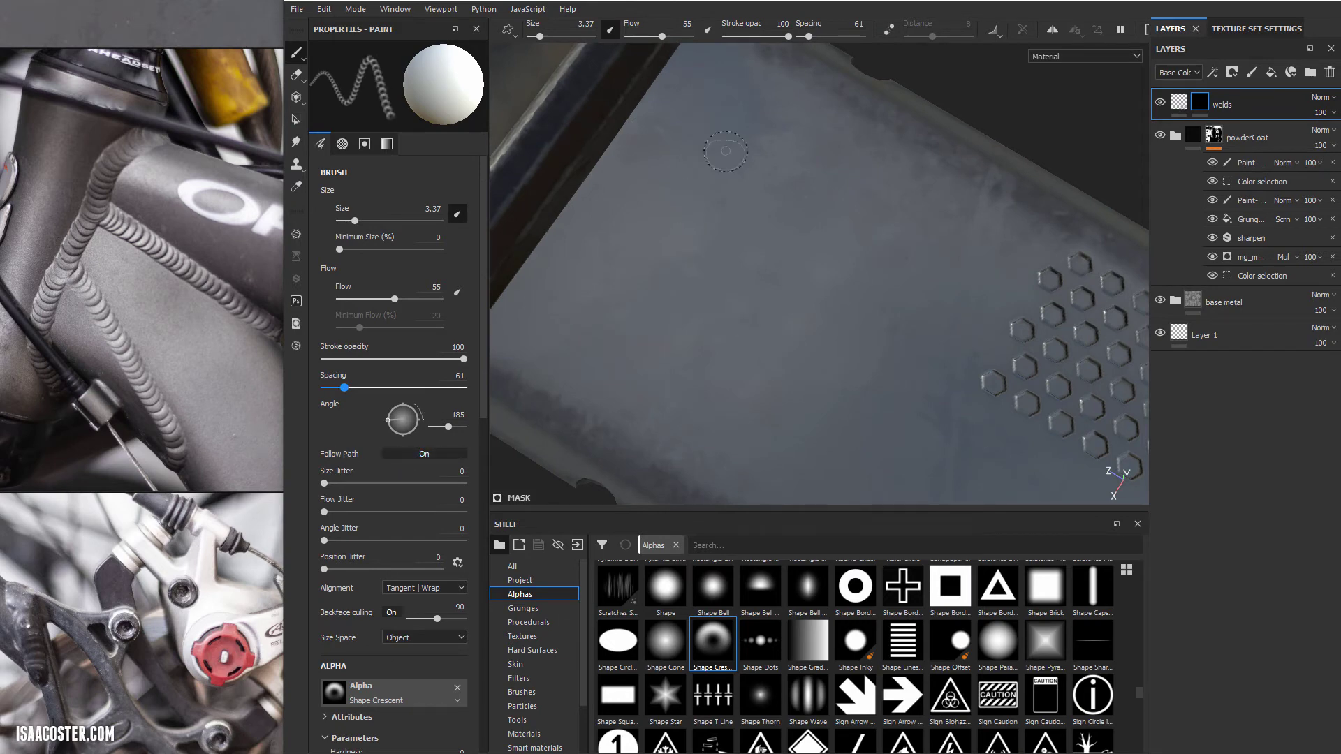
mouse_move(716, 69)
mouse_down()
mouse_move(691, 144)
mouse_move(688, 224)
mouse_move(742, 324)
mouse_move(831, 388)
mouse_up()
alt+drag(744, 78, 552, 300)
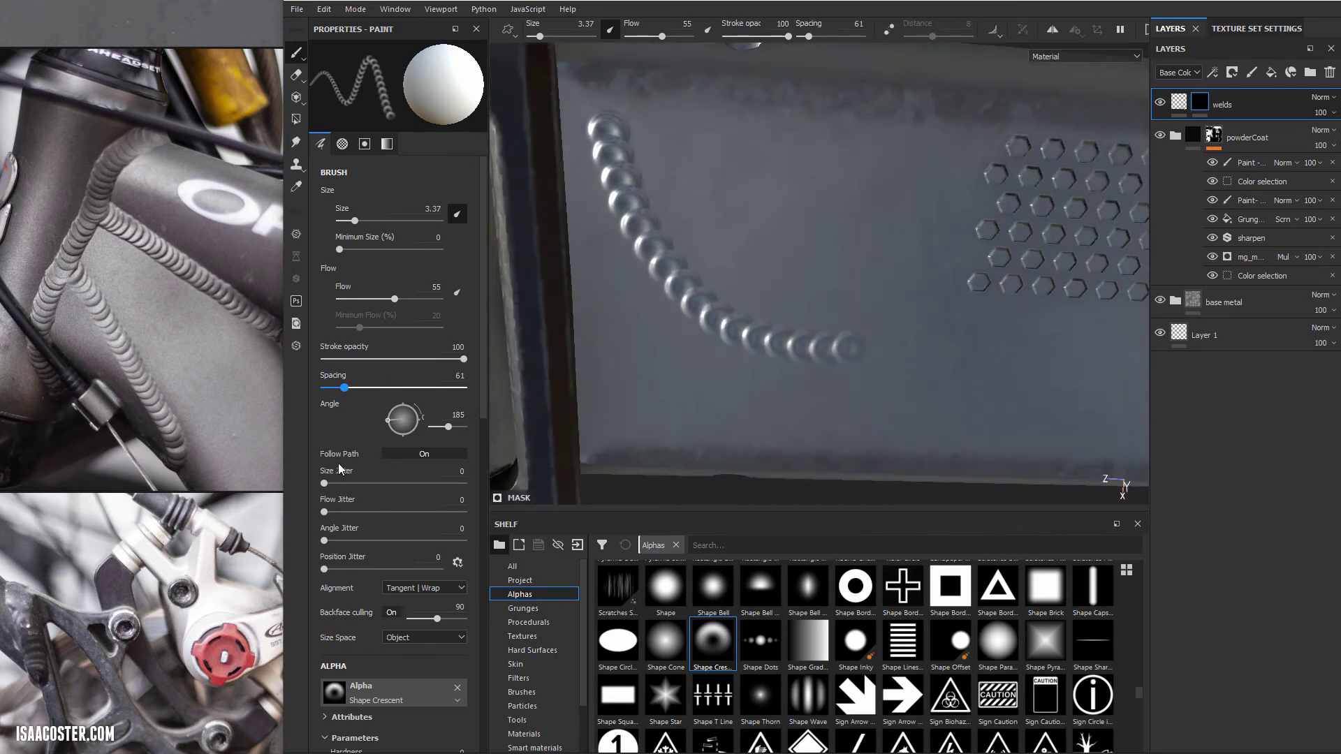
Step: Try a welds layer height of 0.1534, undo that change, and undo the curved weld bead on the barrel's top
click(1178, 101)
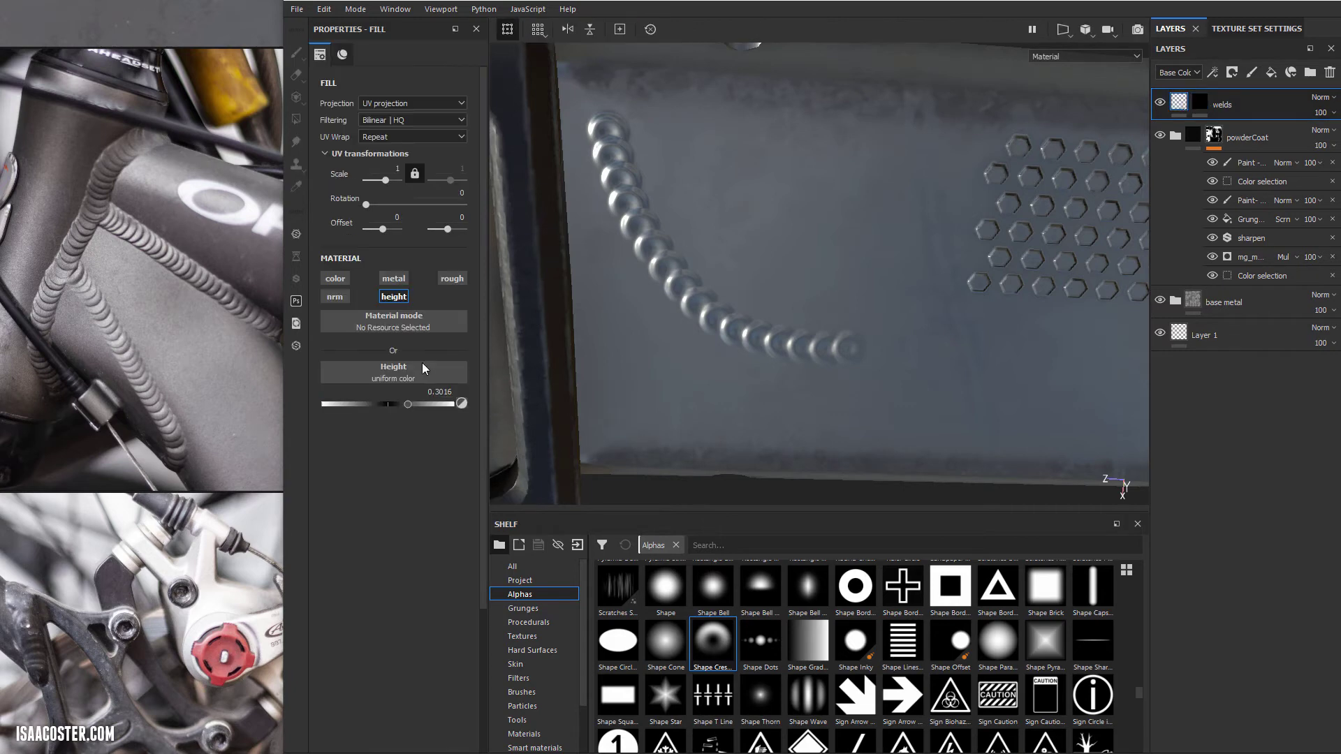
drag(407, 403, 399, 403)
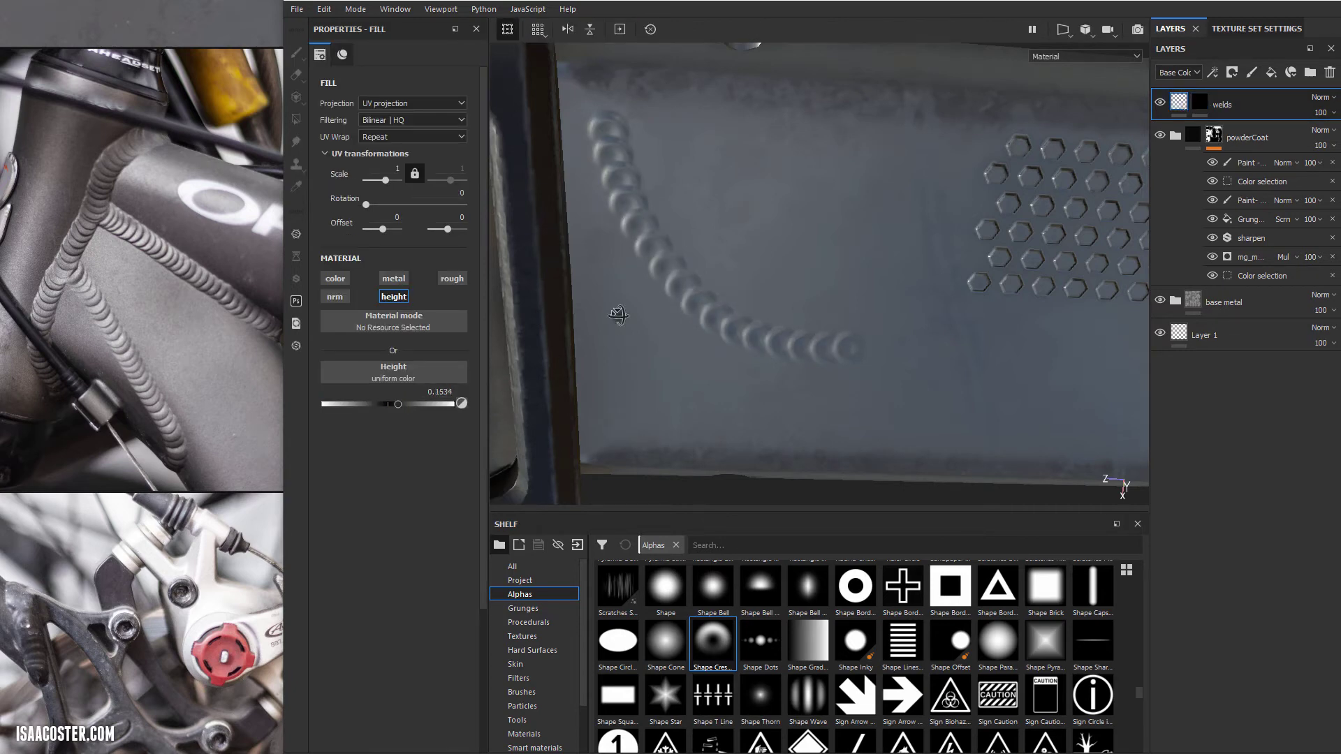
alt+drag(600, 314, 672, 304)
key(ctrl+z)
key(ctrl+z)
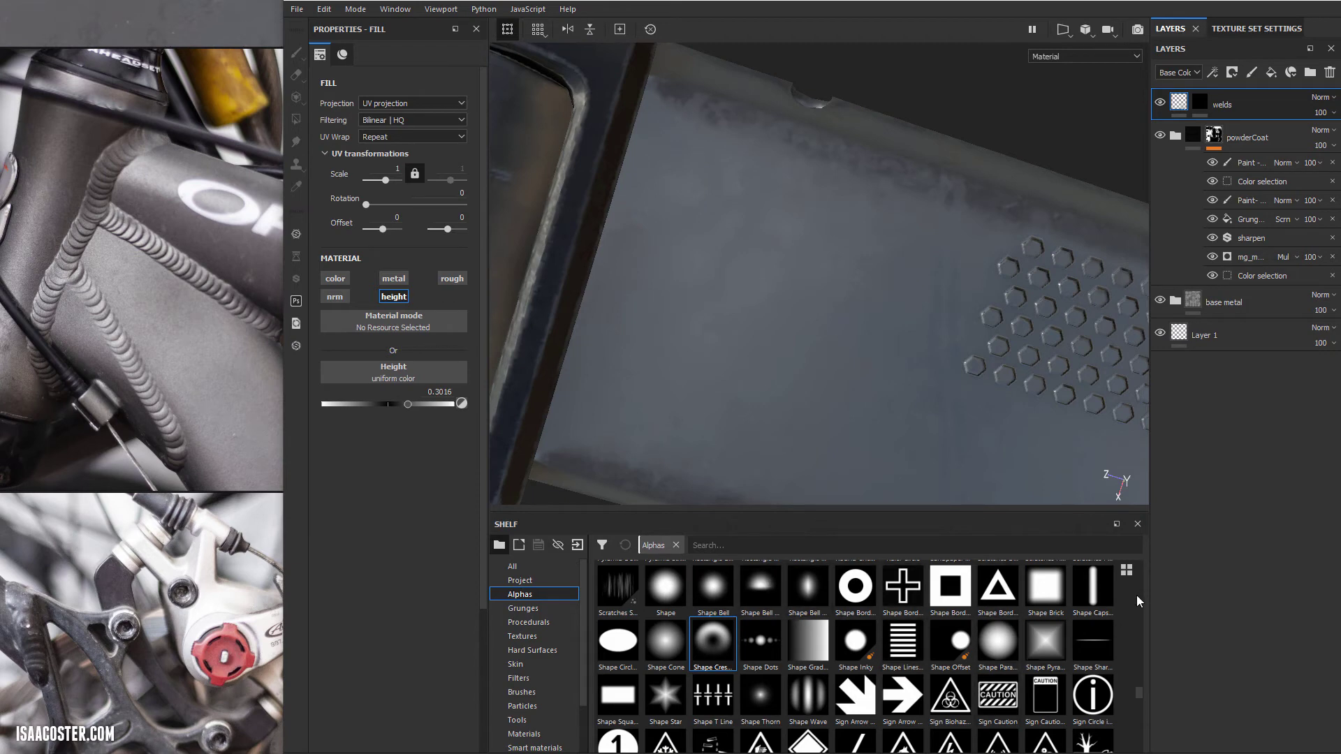
Step: Switch to Photoshop and show Layer 1 copy and Layer 2 to display the custom crescent alpha
scroll(926, 635, down, 10)
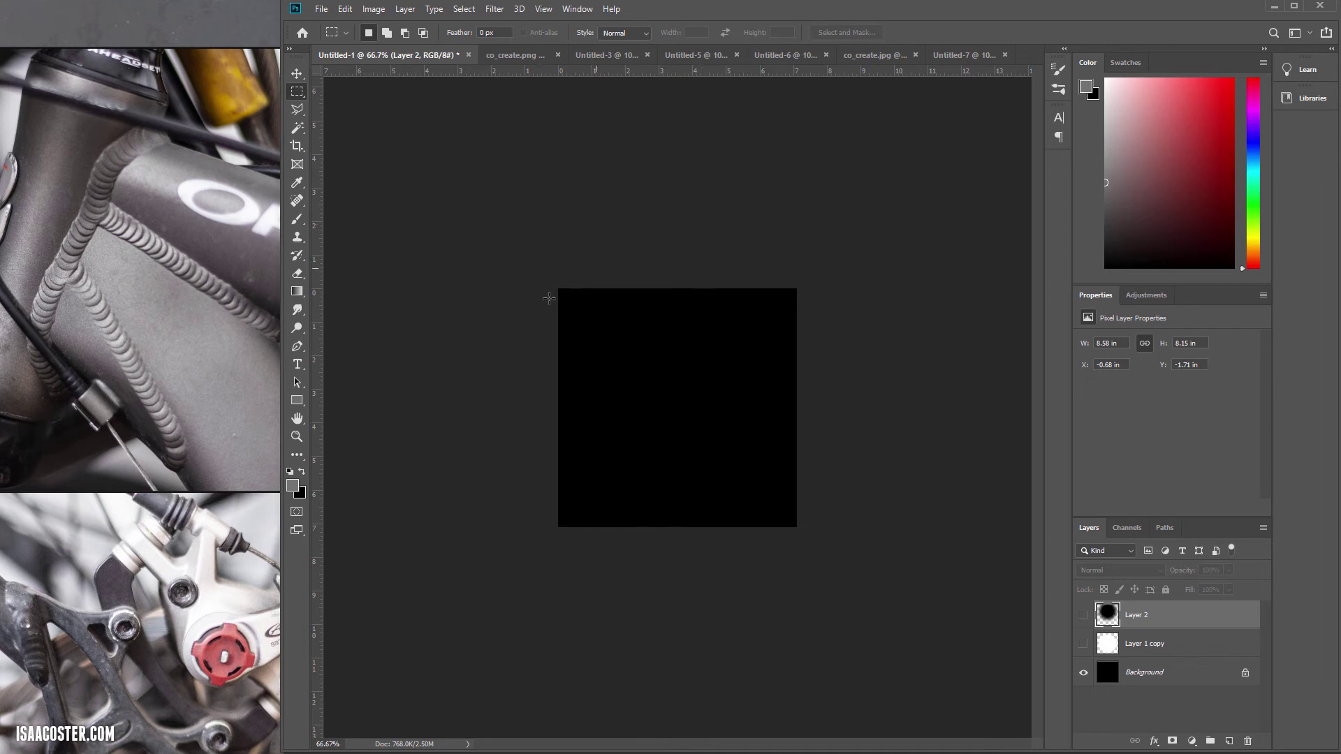
right_click(800, 536)
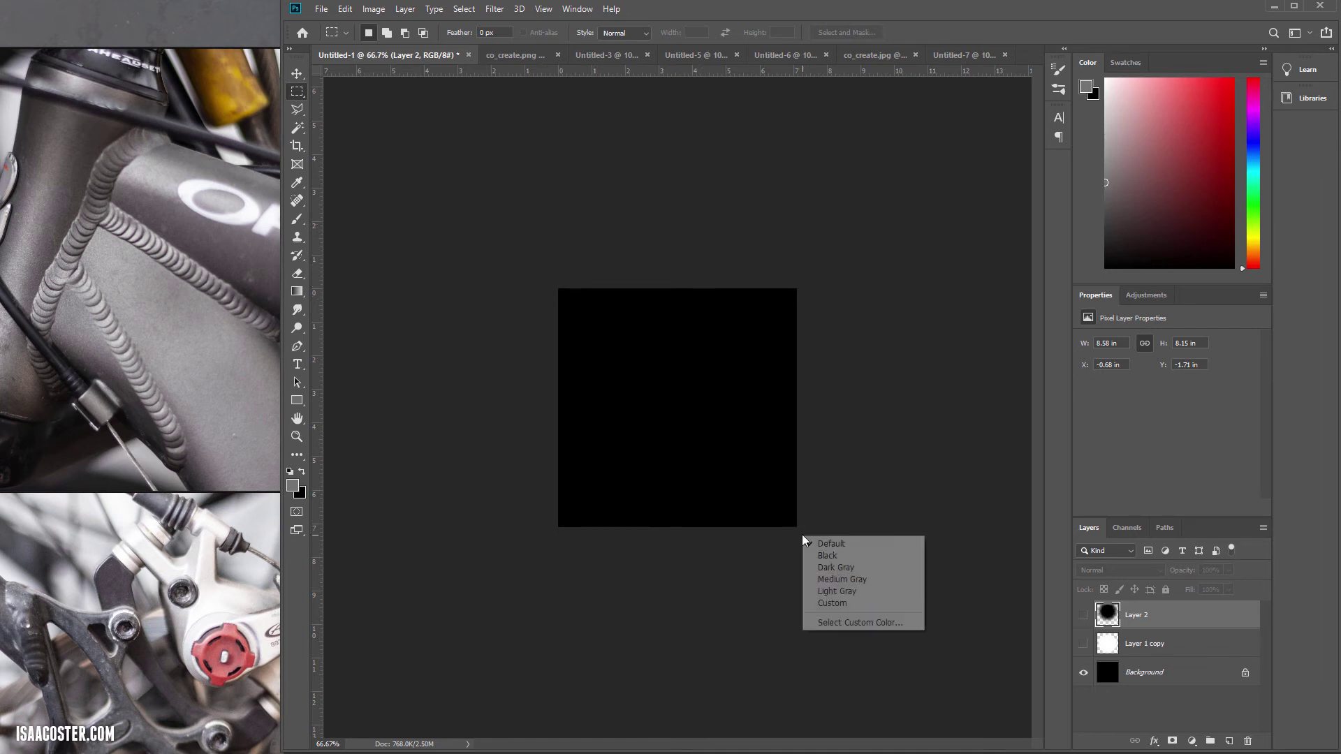
click(378, 253)
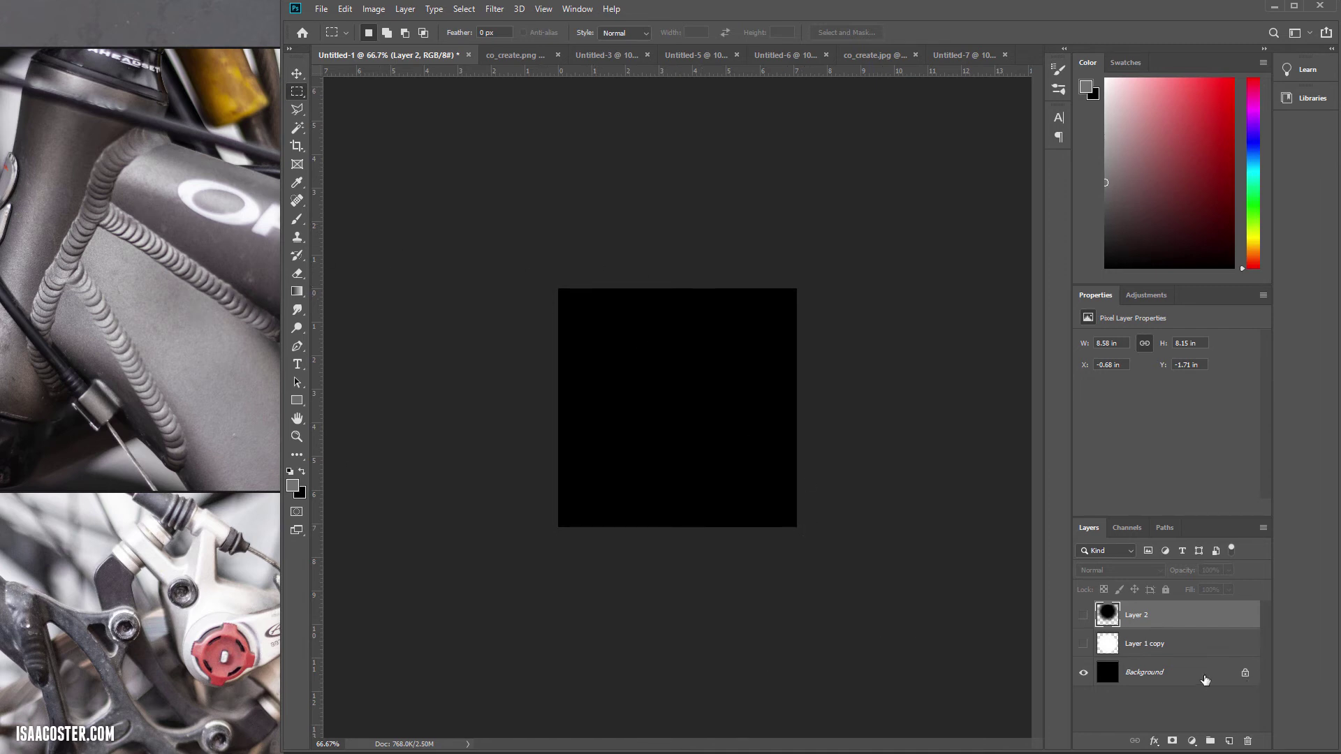
click(1083, 644)
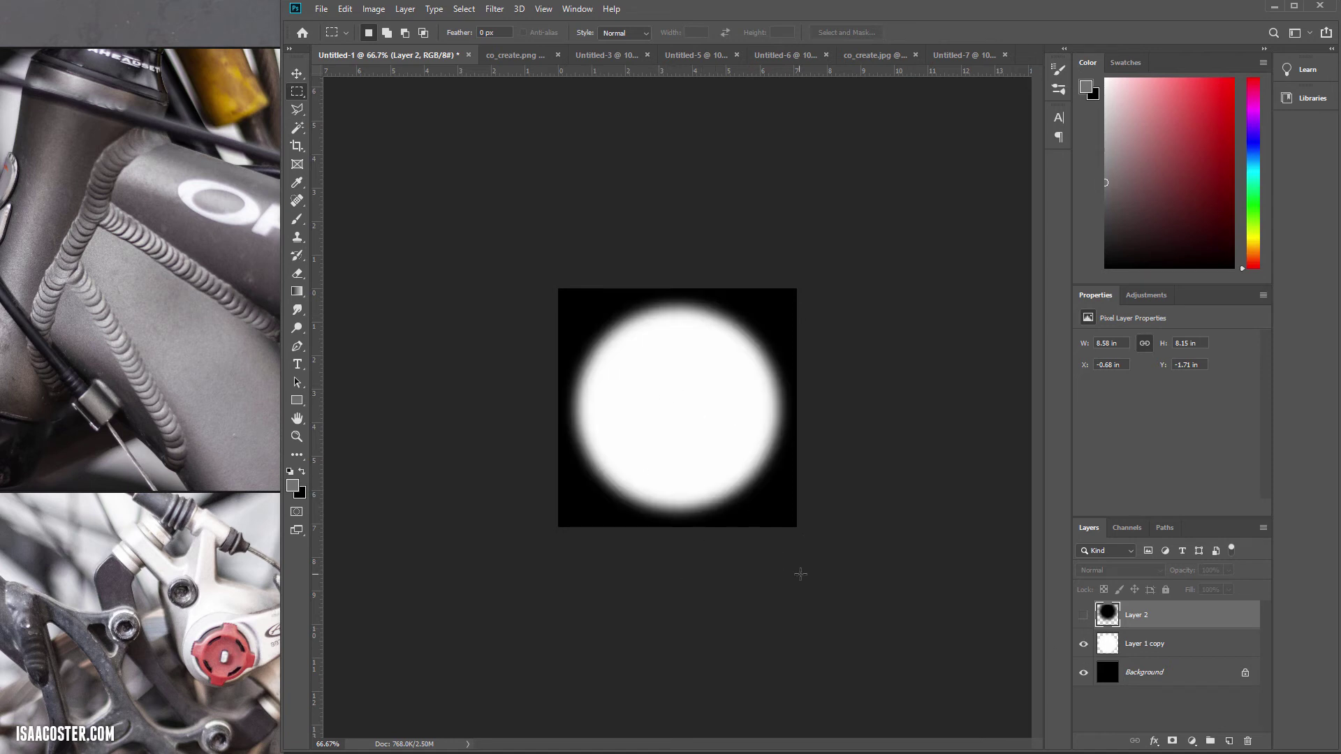
click(1082, 617)
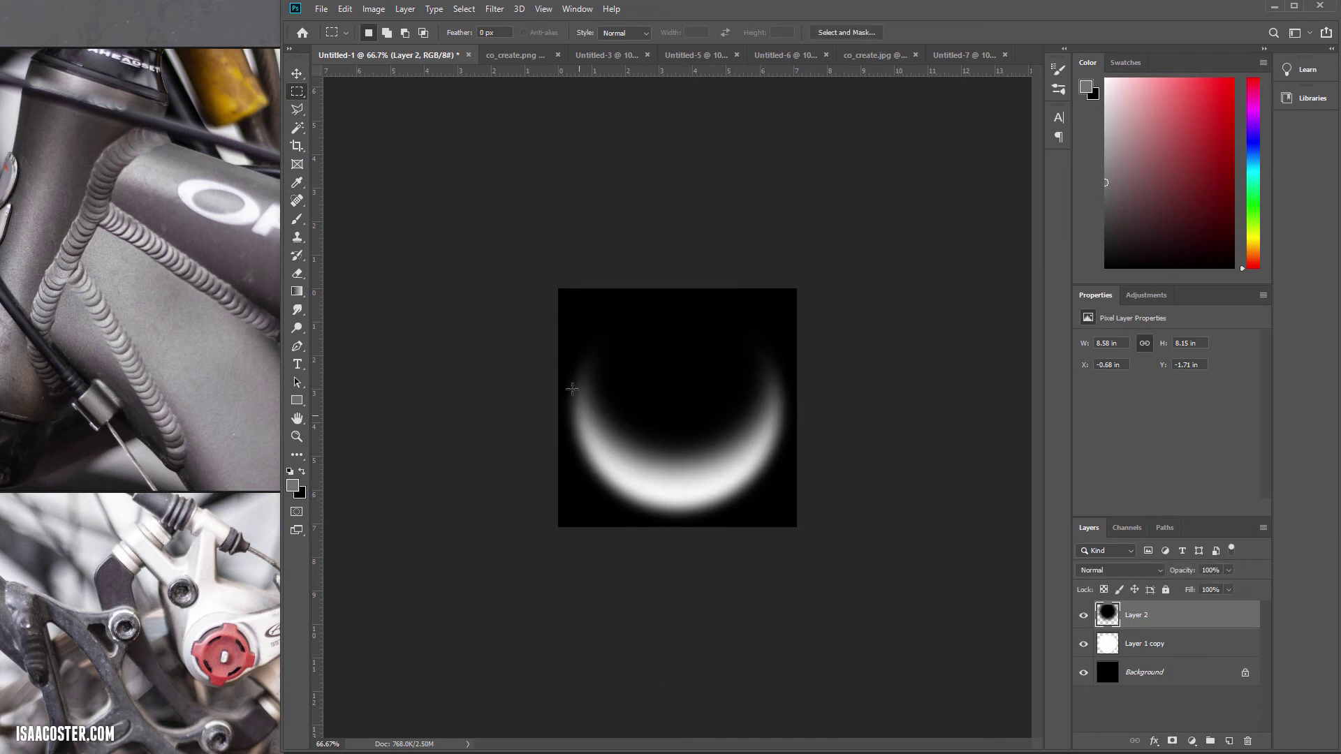
click(321, 9)
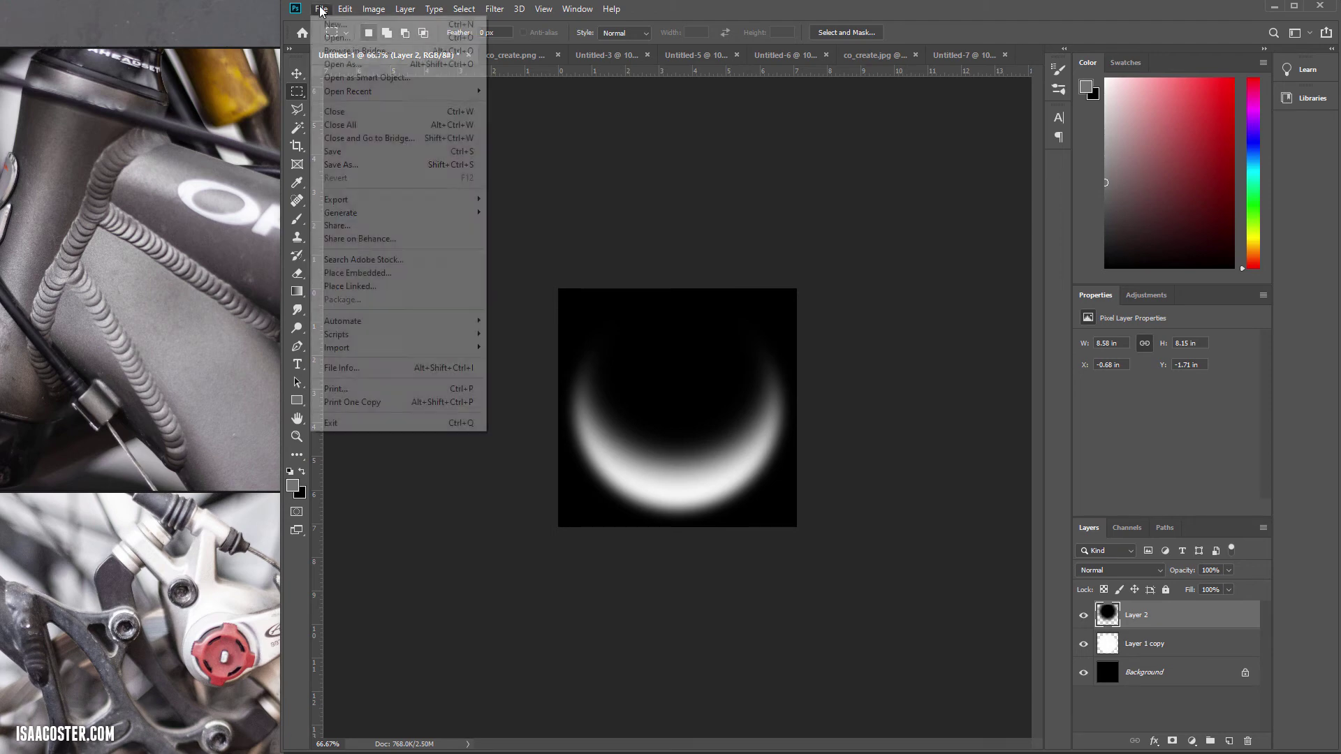
click(375, 166)
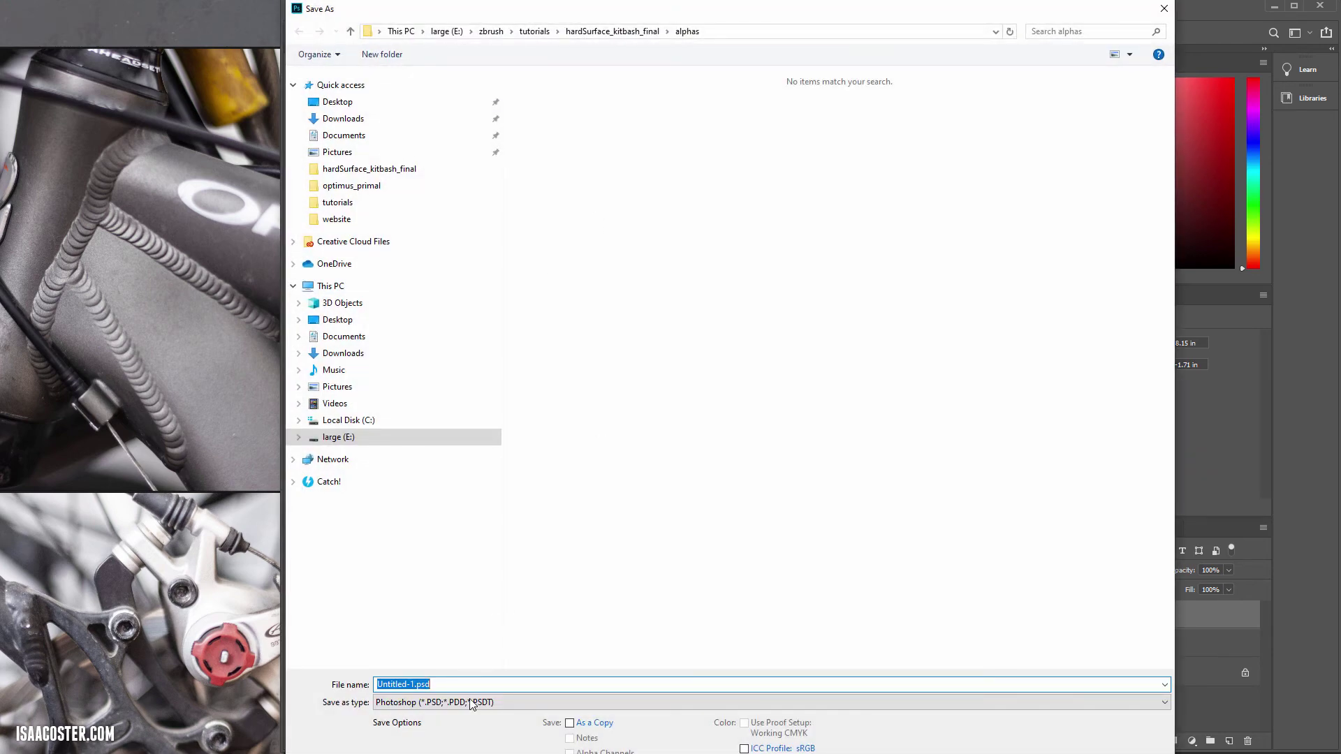
click(471, 702)
click(423, 569)
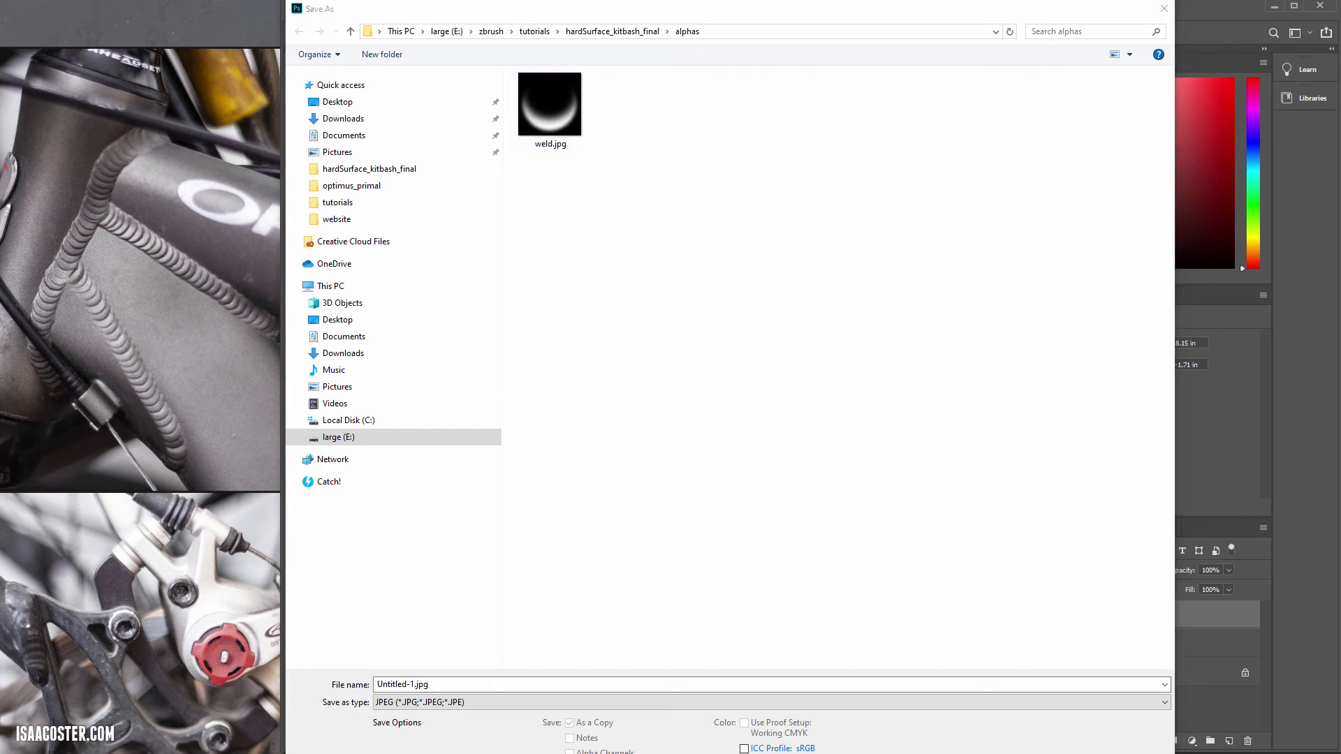
drag(1035, 753, 1036, 649)
click(1130, 632)
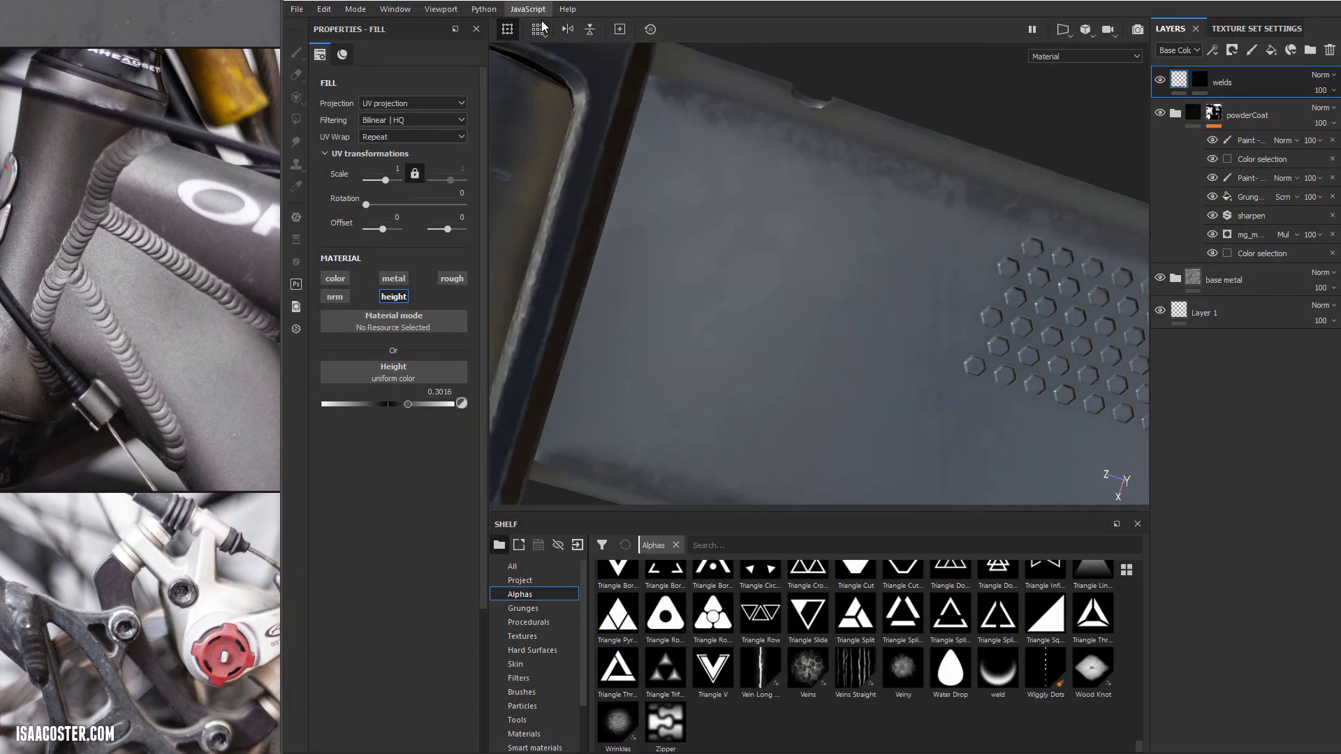
Step: Switch to Substance Painter and add weld.jpg from the alphas folder as a resource for import
click(296, 7)
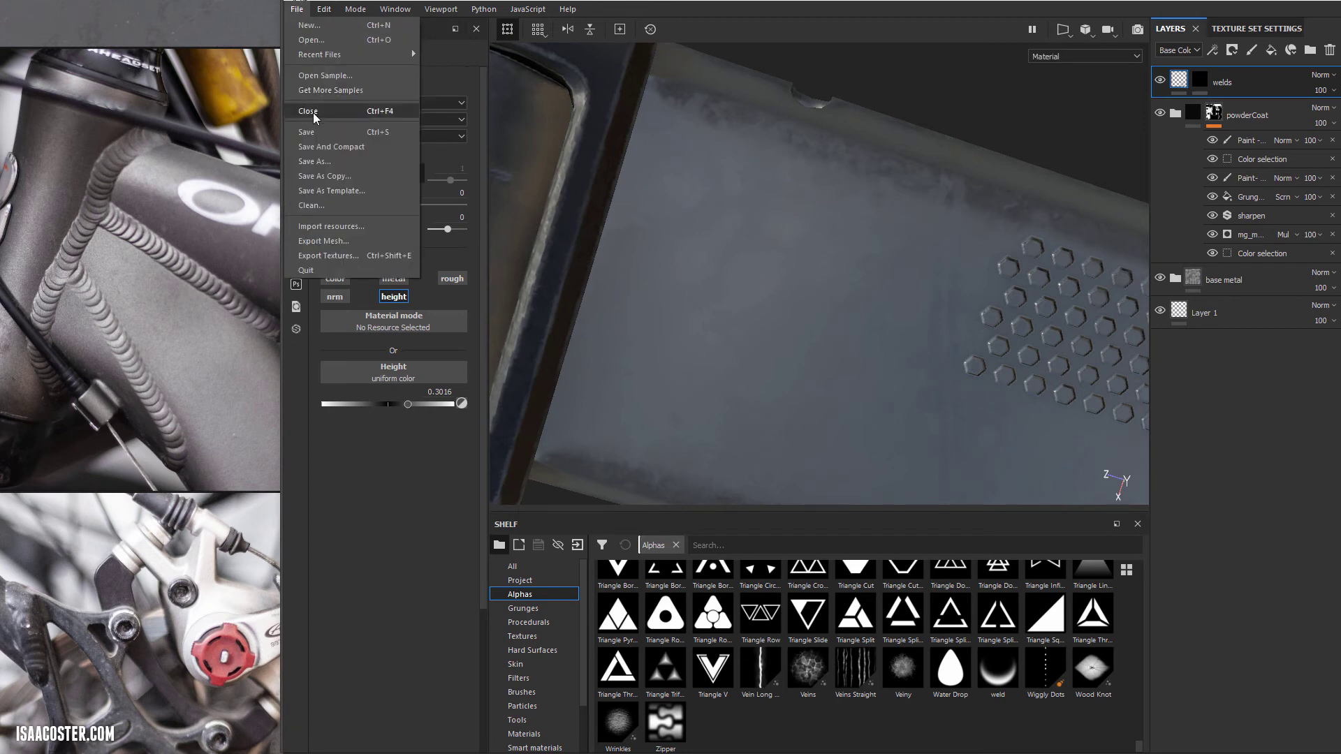
click(326, 226)
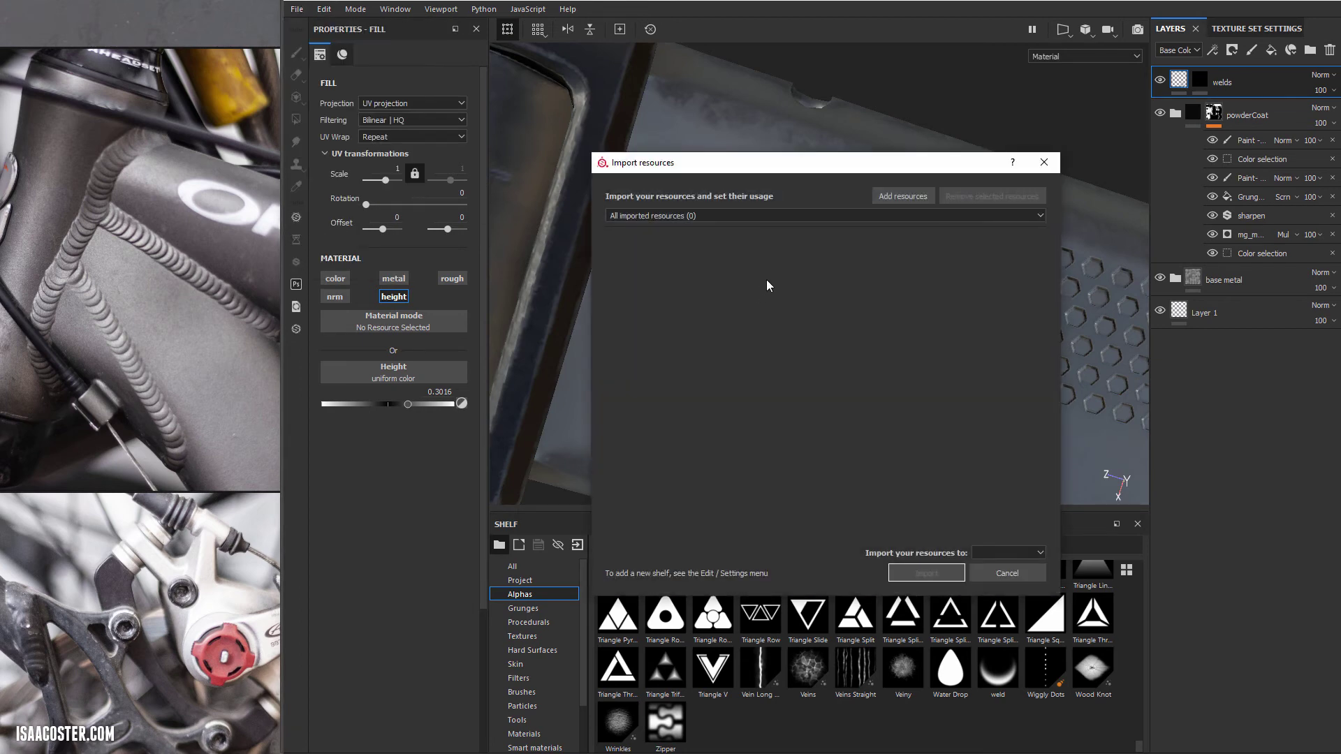
click(906, 196)
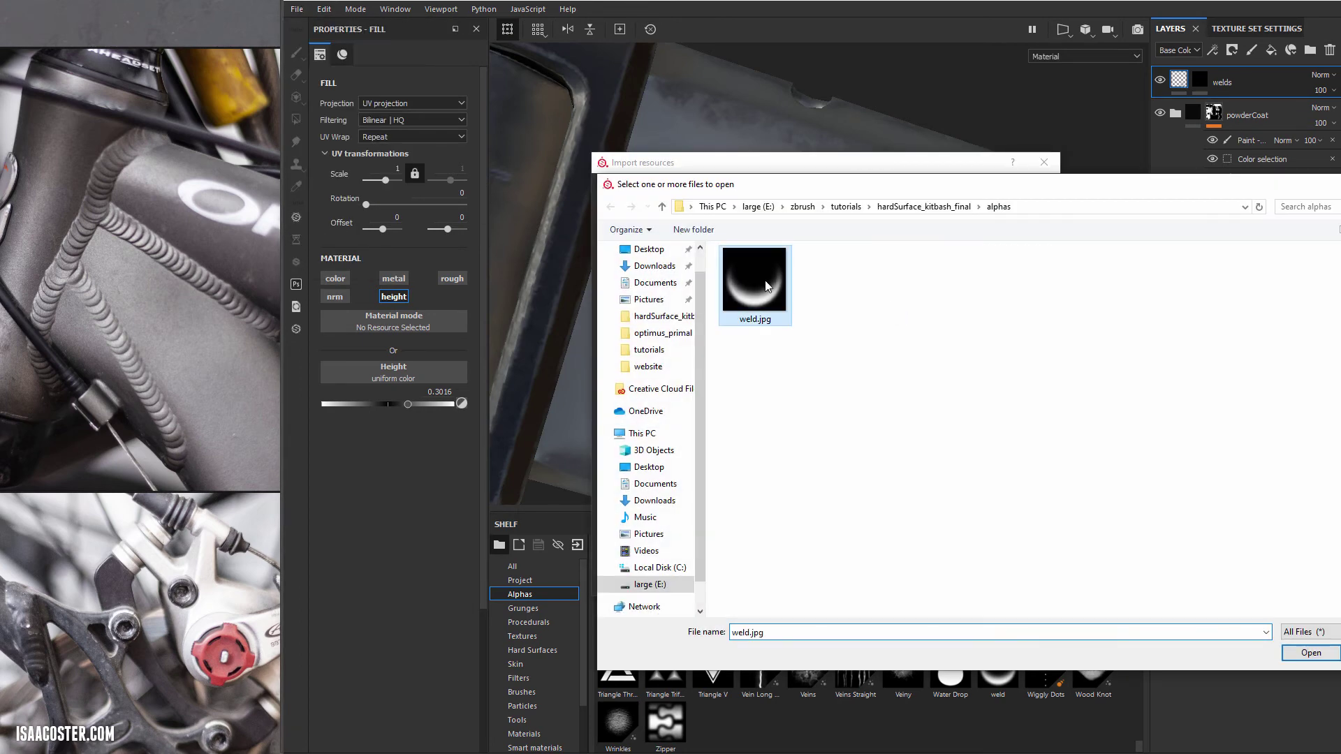
double_click(751, 279)
Step: Set the usage of weld.jpg to alpha and import it into the project '35_start'
click(1041, 553)
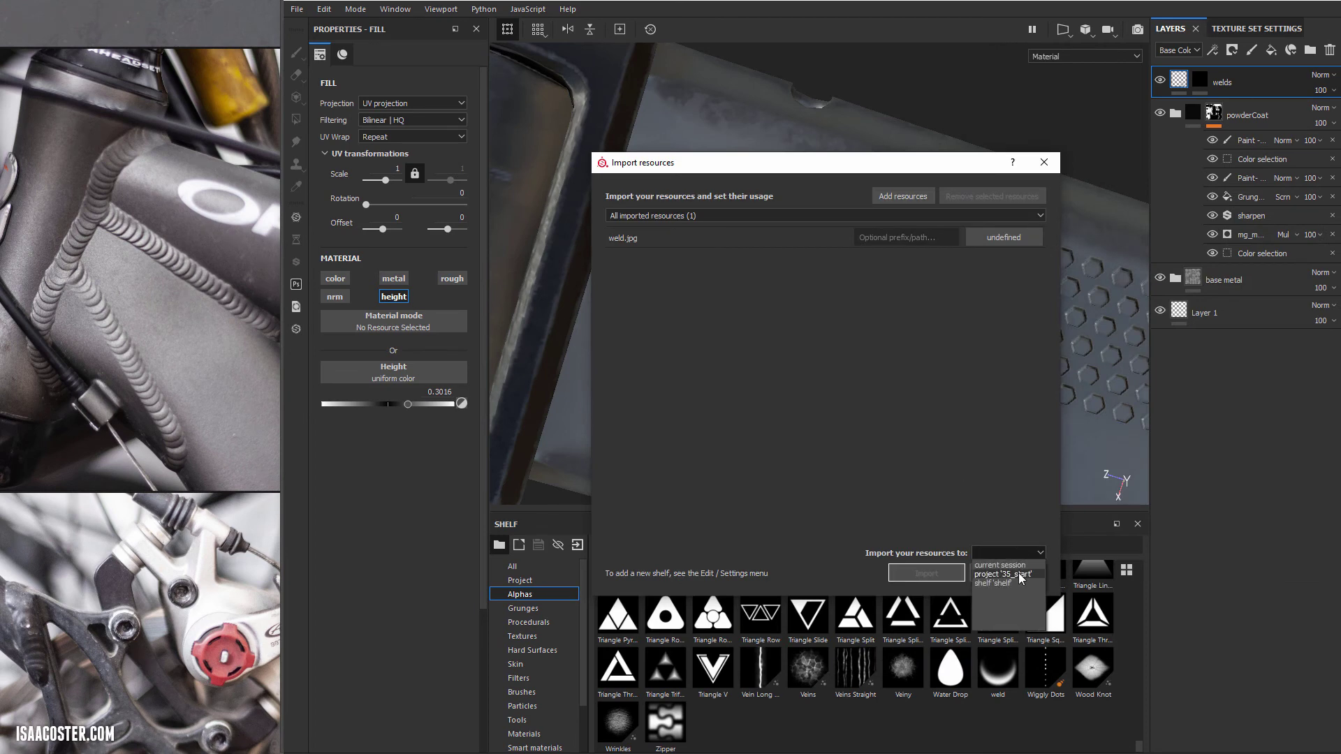
click(1020, 574)
click(911, 584)
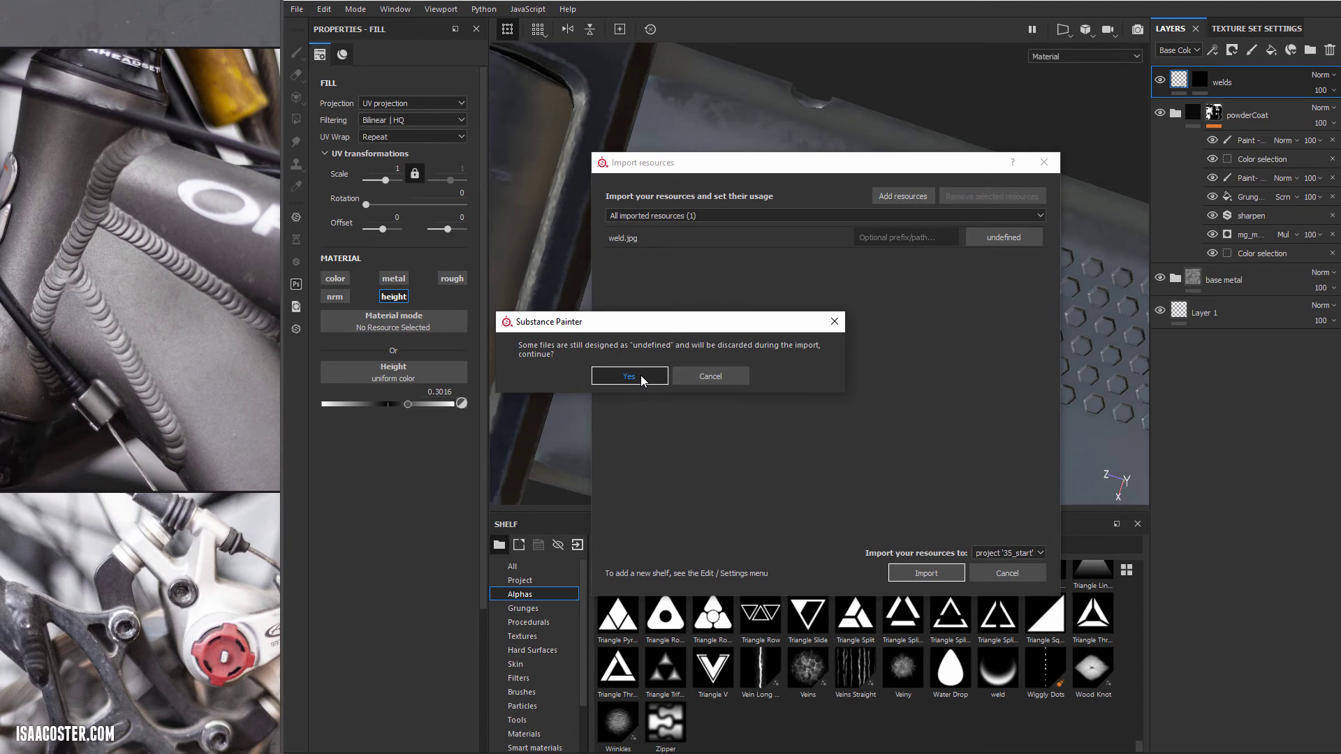
click(707, 376)
click(1008, 237)
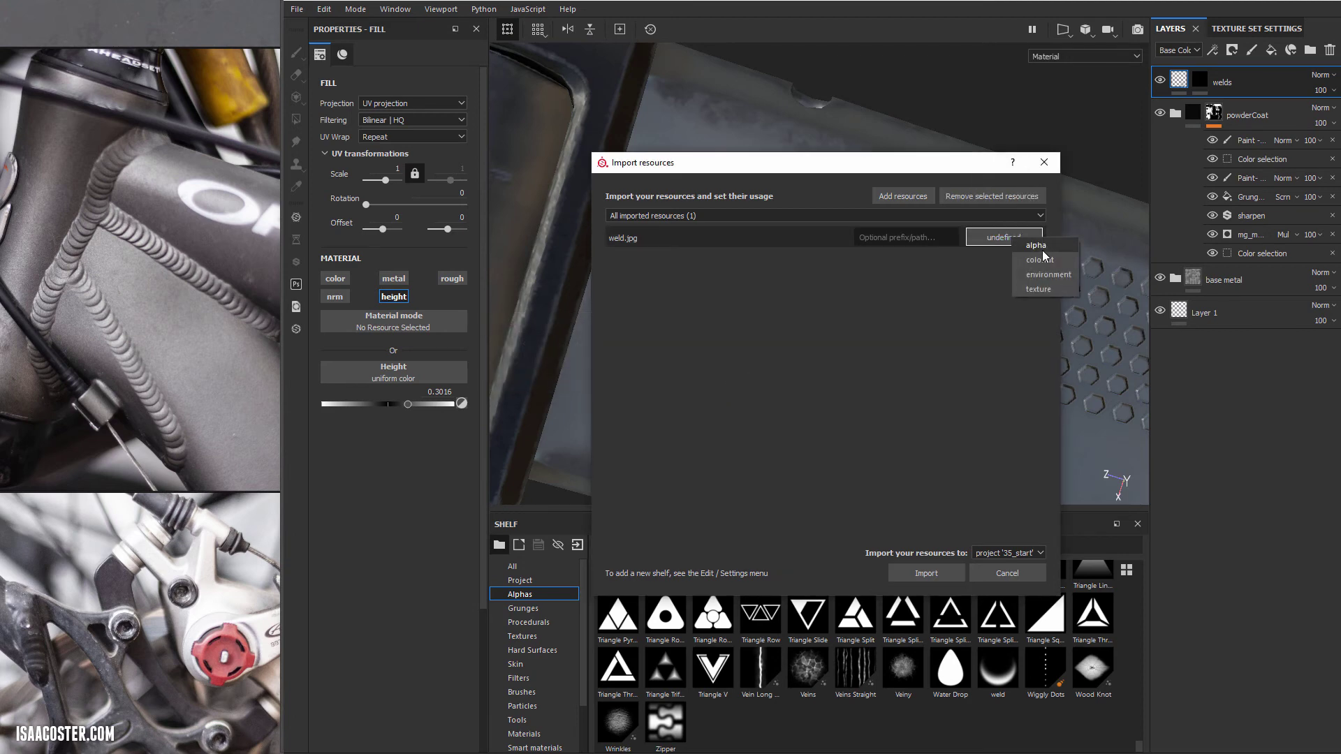
click(1037, 245)
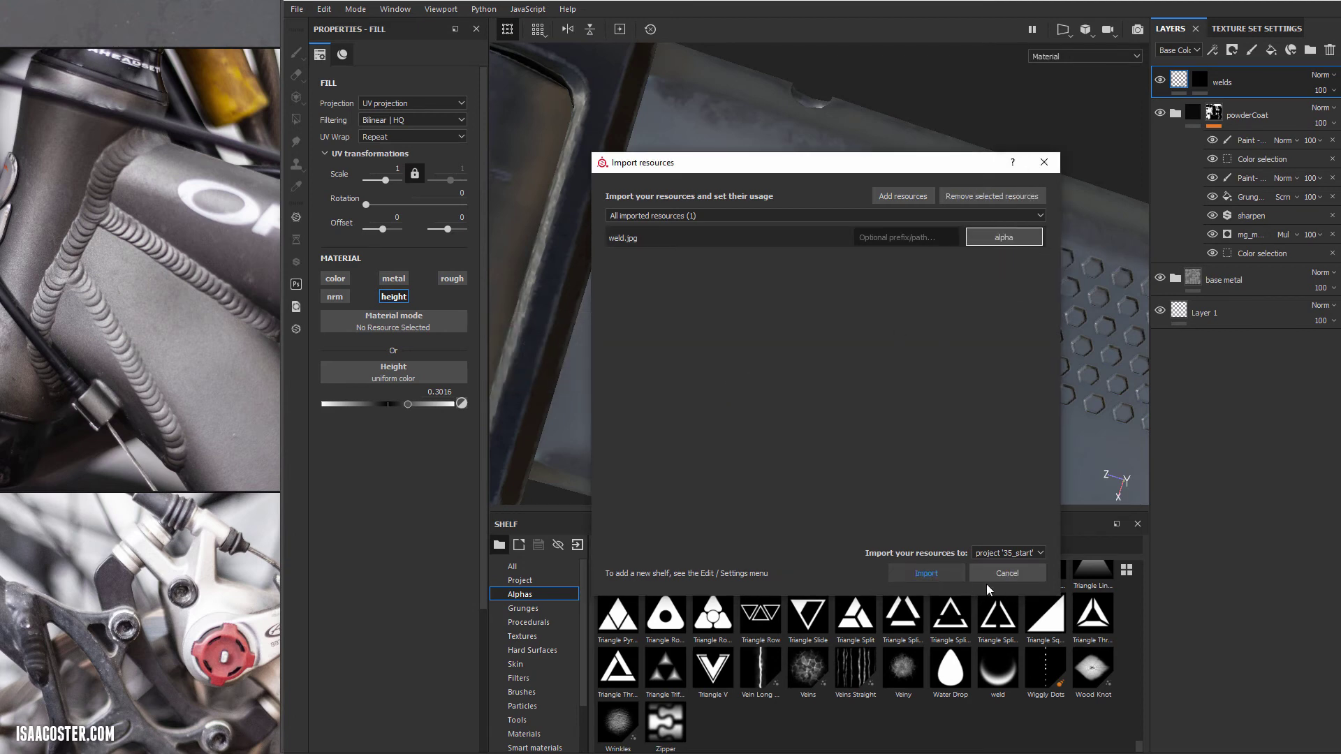
click(940, 577)
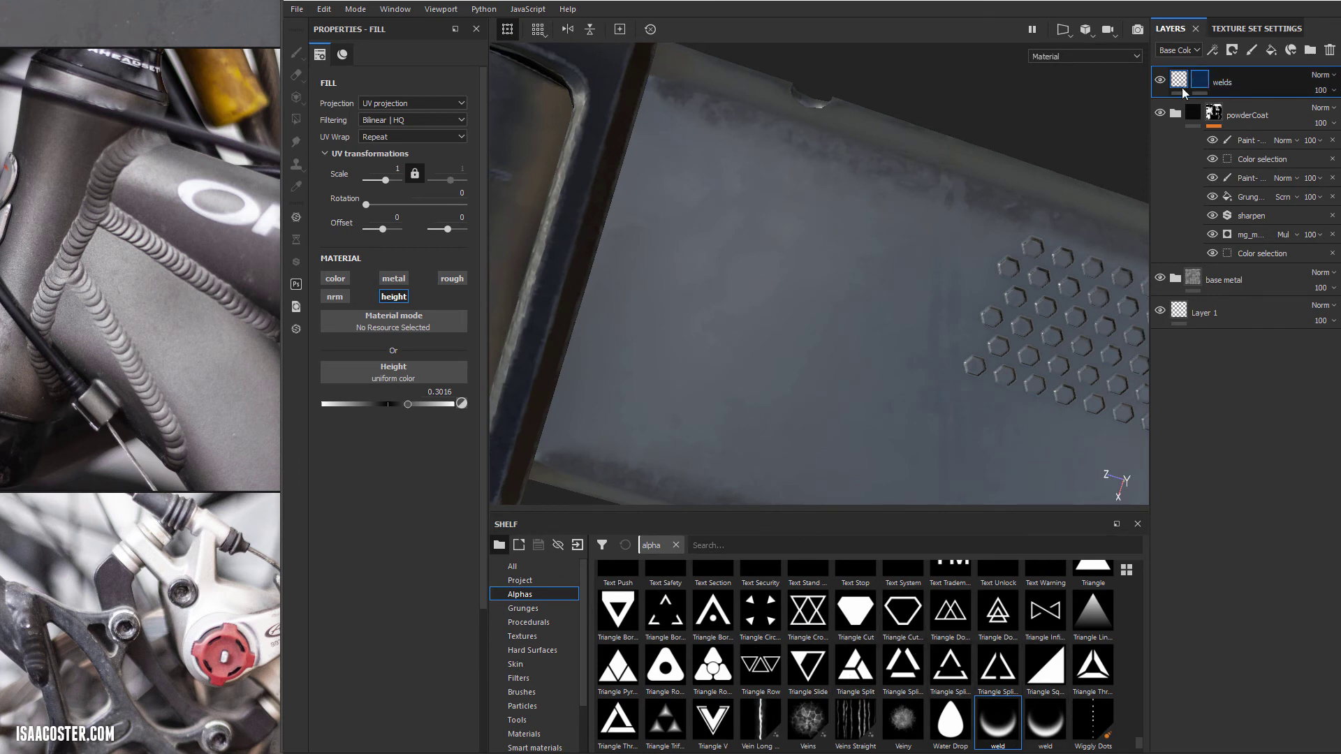
Step: Assign the imported weld alpha to the brush for the welds mask, paint a straight test bead on the barrel's top, and undo it
key(b)
mouse_move(998, 726)
mouse_down()
mouse_move(367, 669)
mouse_move(360, 690)
mouse_up()
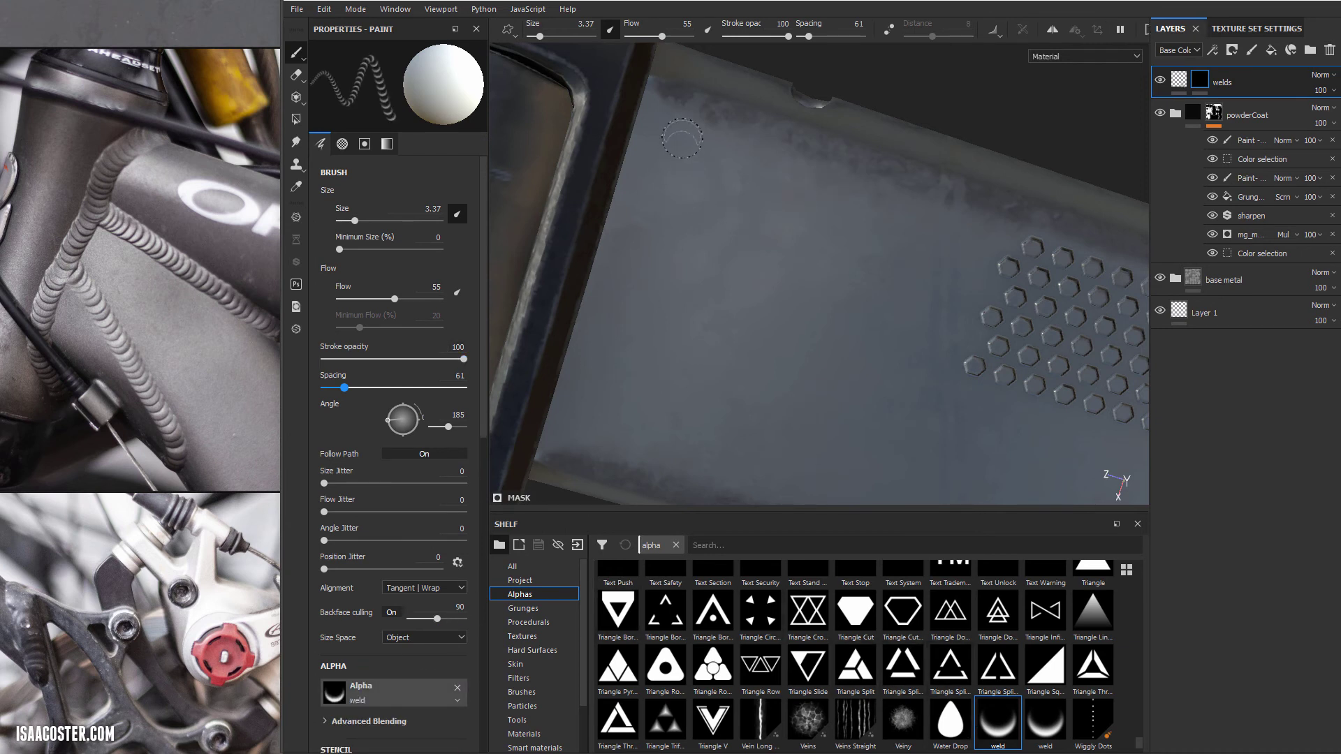
mouse_move(682, 138)
mouse_down()
mouse_move(685, 241)
mouse_move(710, 319)
mouse_up()
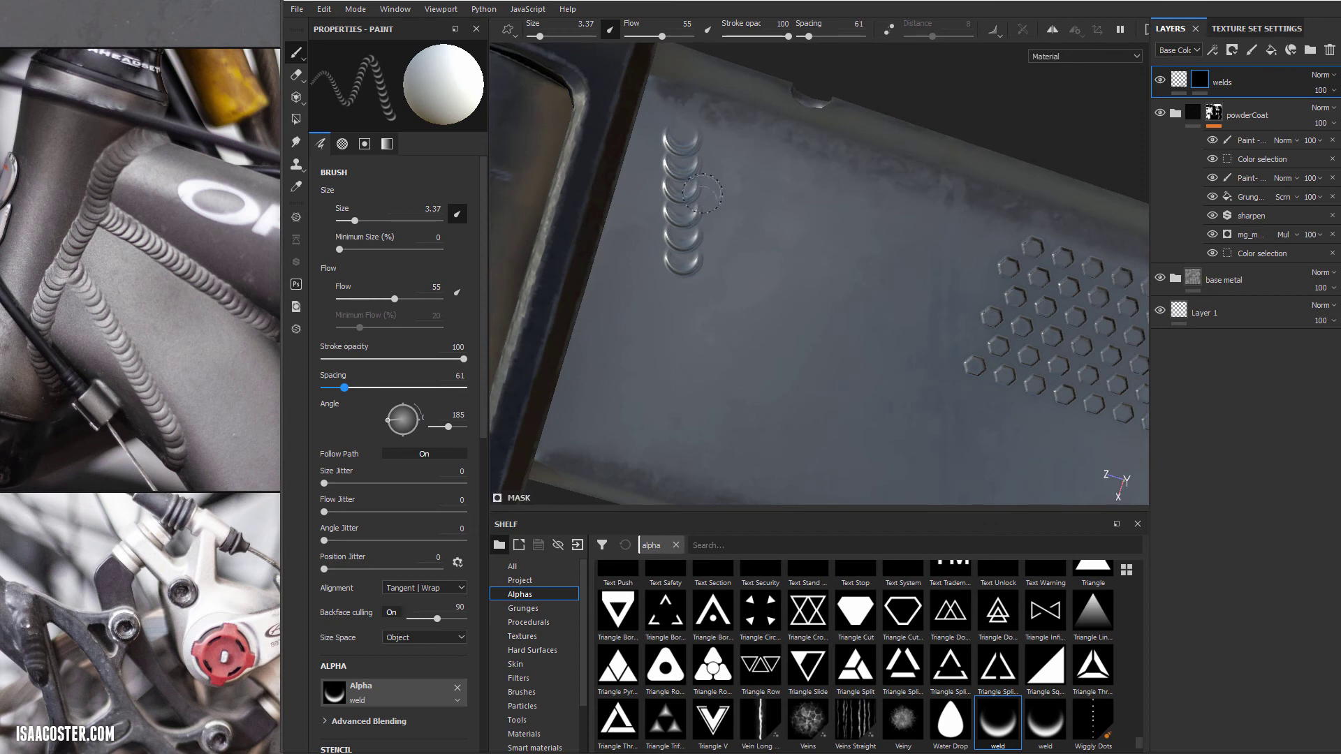
key(ctrl+z)
Step: Try another bead with the weld alpha, reduce the spacing to 27 for a denser one, and undo both strokes
mouse_move(675, 145)
mouse_down()
mouse_move(674, 250)
mouse_move(770, 370)
mouse_move(762, 329)
mouse_up()
drag(342, 390, 333, 390)
key(ctrl+z)
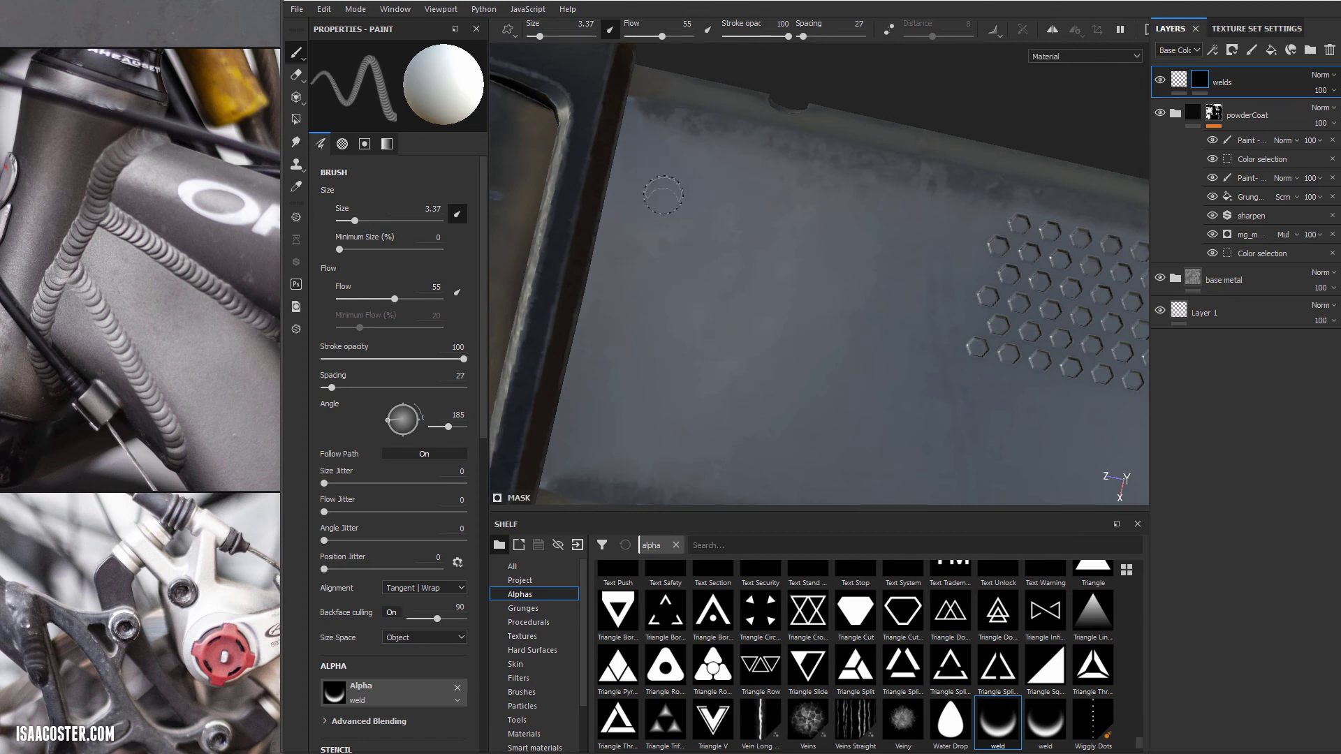
mouse_move(642, 150)
mouse_down()
mouse_move(662, 272)
mouse_move(709, 346)
mouse_move(765, 388)
mouse_up()
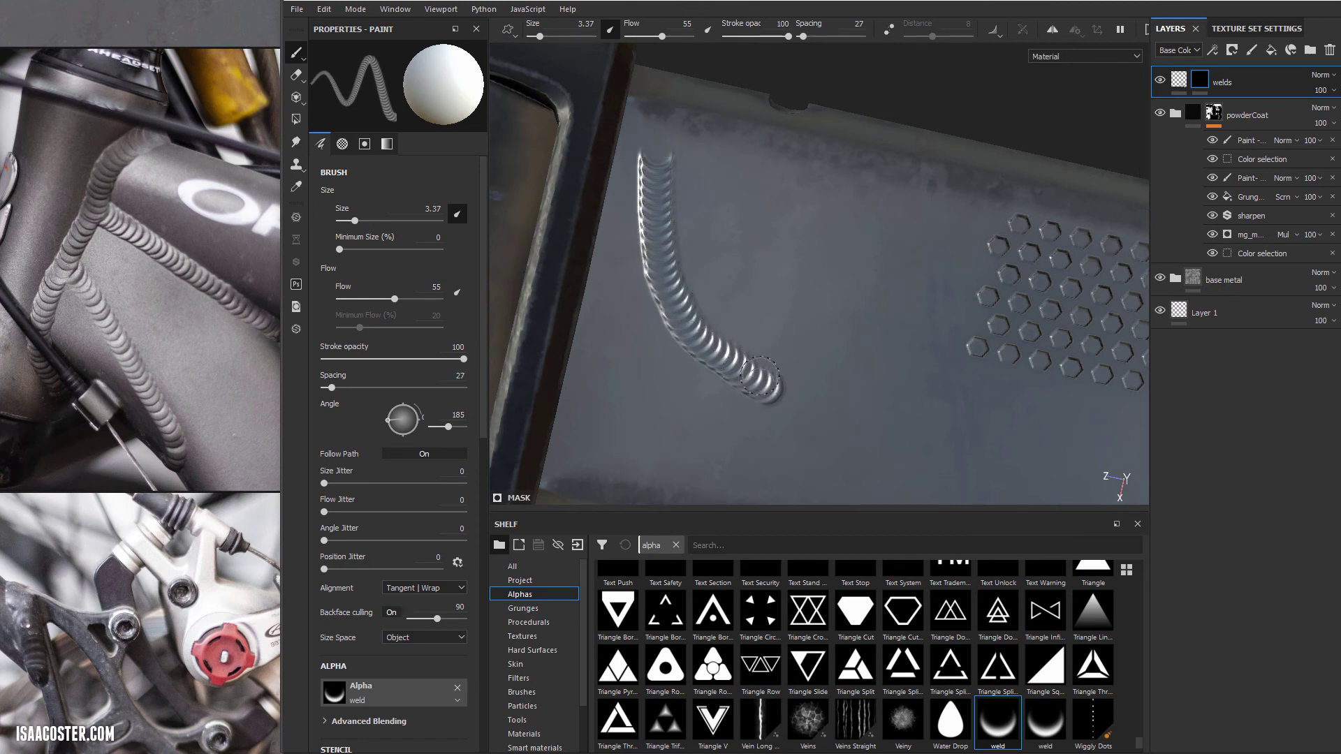
key(ctrl+z)
Step: Set the brush spacing to 39, paint an S-shaped test bead, inspect it up close, and undo it
drag(333, 393, 337, 393)
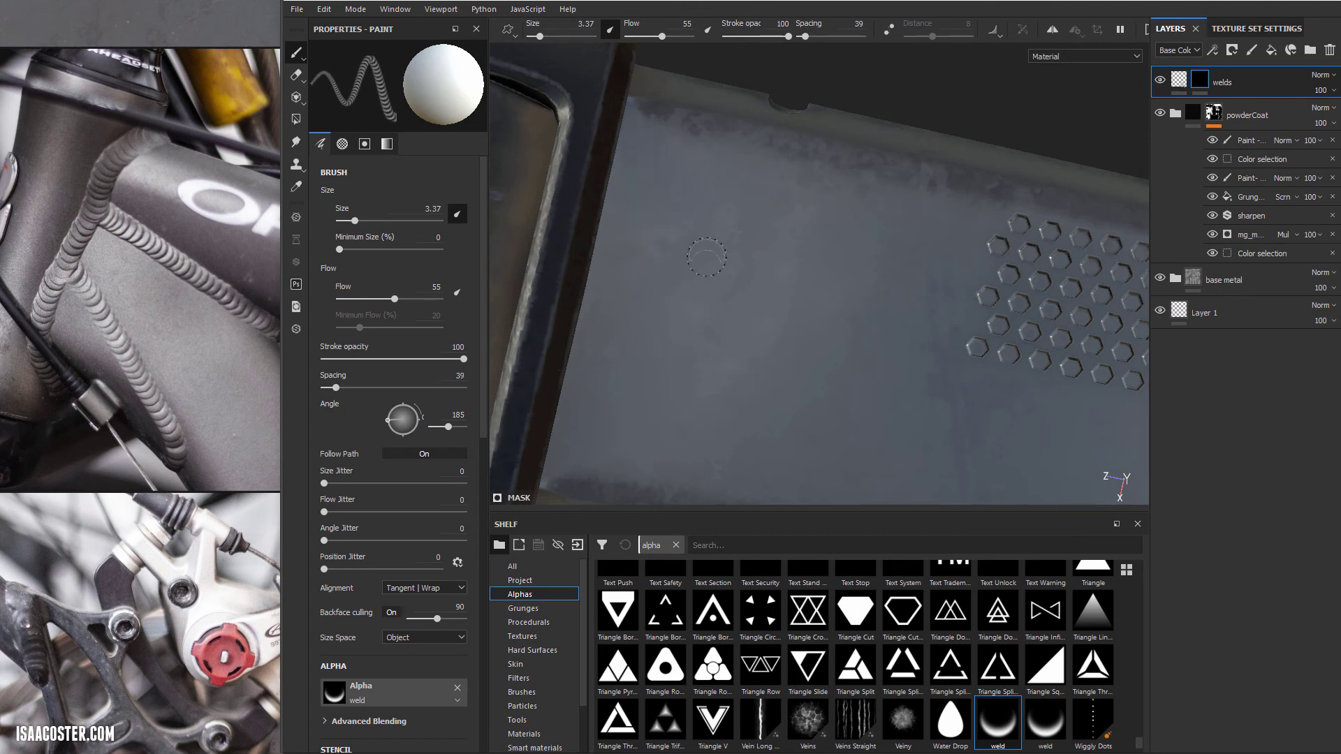
mouse_move(667, 172)
mouse_down()
mouse_move(674, 230)
mouse_move(778, 387)
mouse_up()
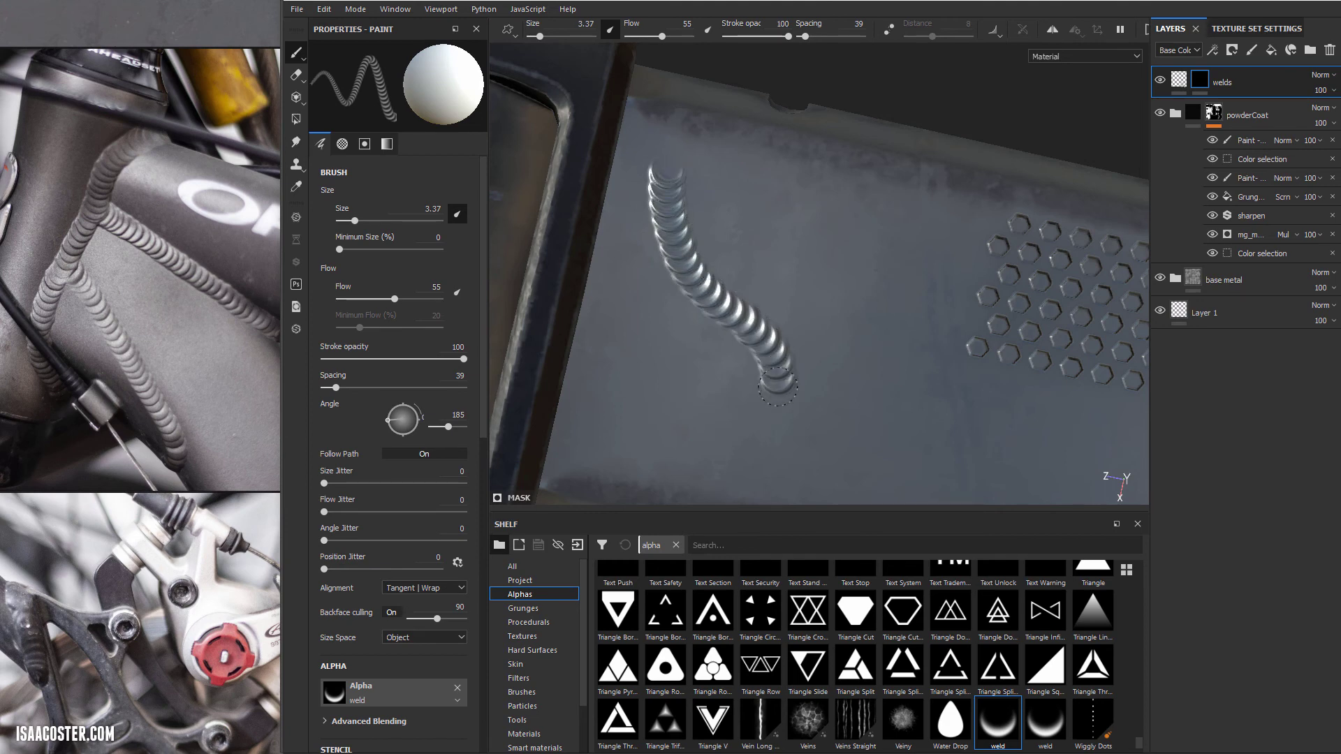
alt+drag(676, 337, 646, 302)
alt+right_drag(647, 303, 675, 356)
alt+middle_drag(674, 356, 644, 304)
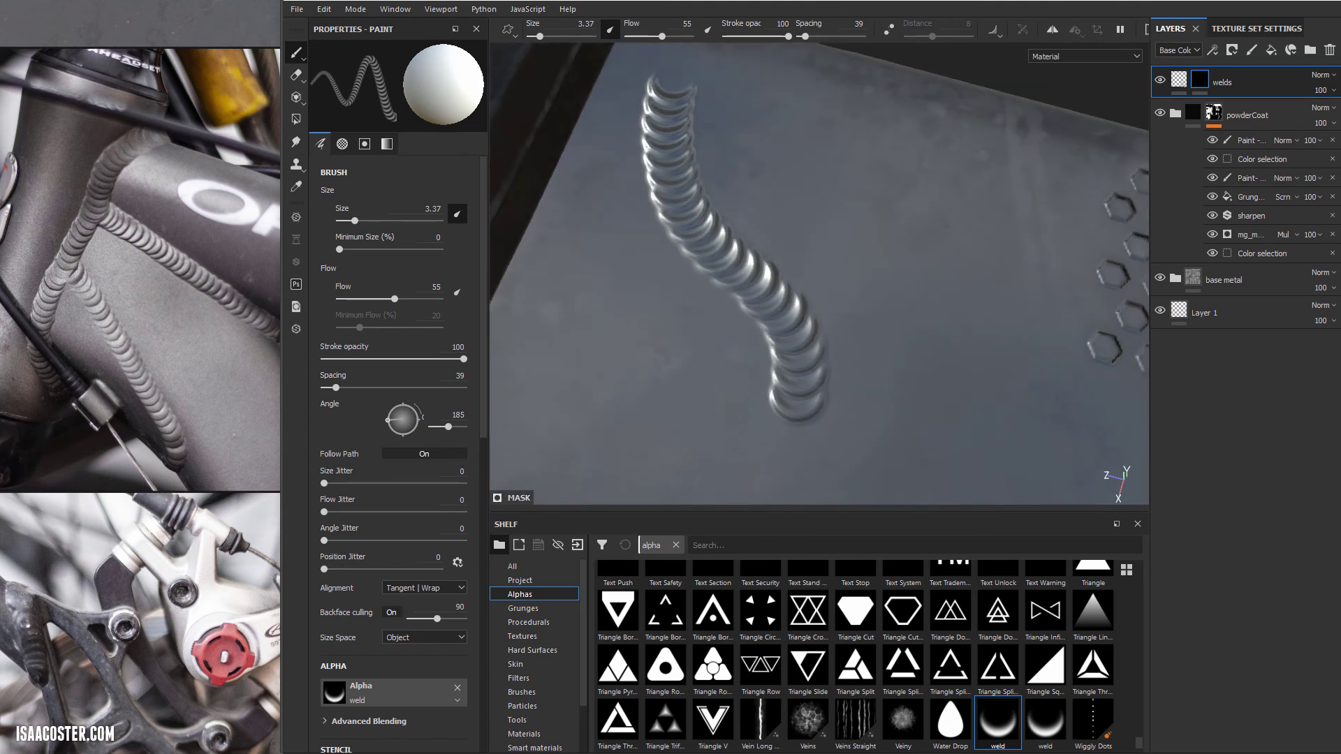
key(ctrl+z)
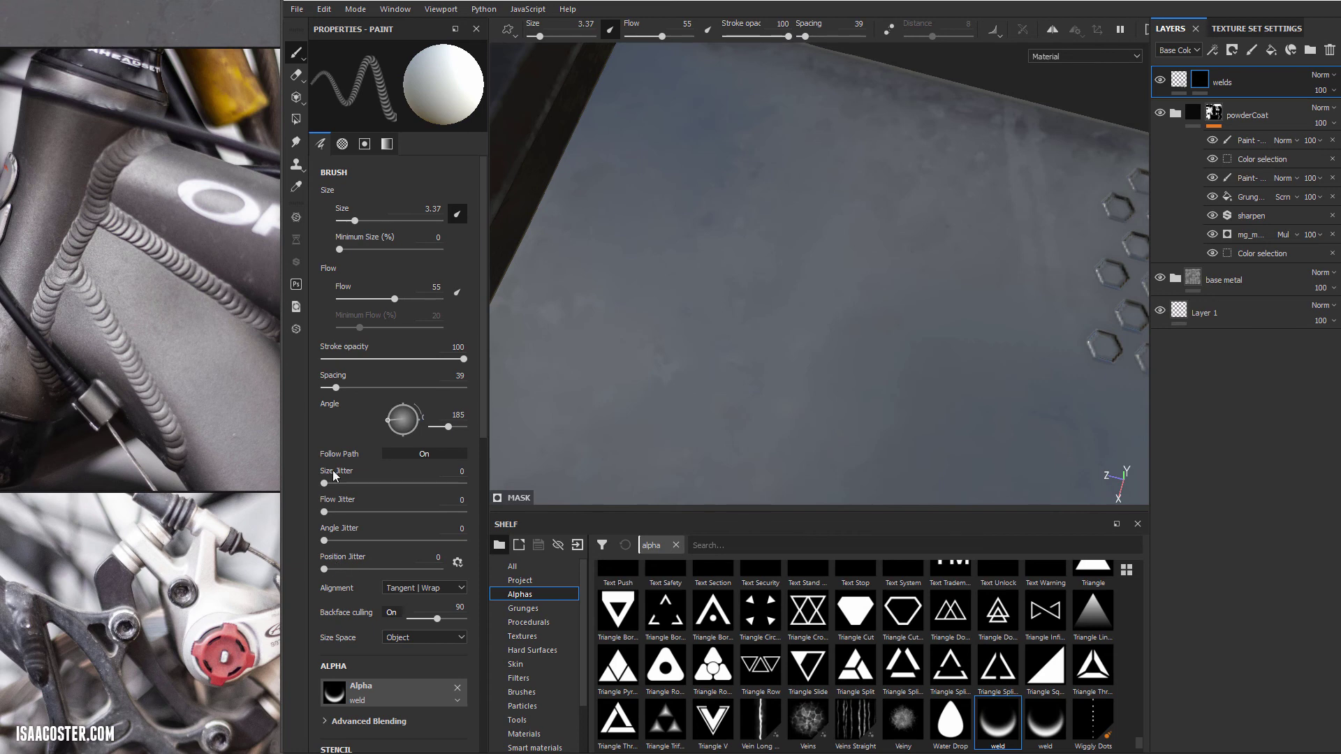
Step: Set size jitter to 4, flow jitter to 6, angle jitter to 4 and position jitter to 2, and paint two side-by-side weld beads
drag(325, 485, 329, 485)
drag(325, 541, 327, 541)
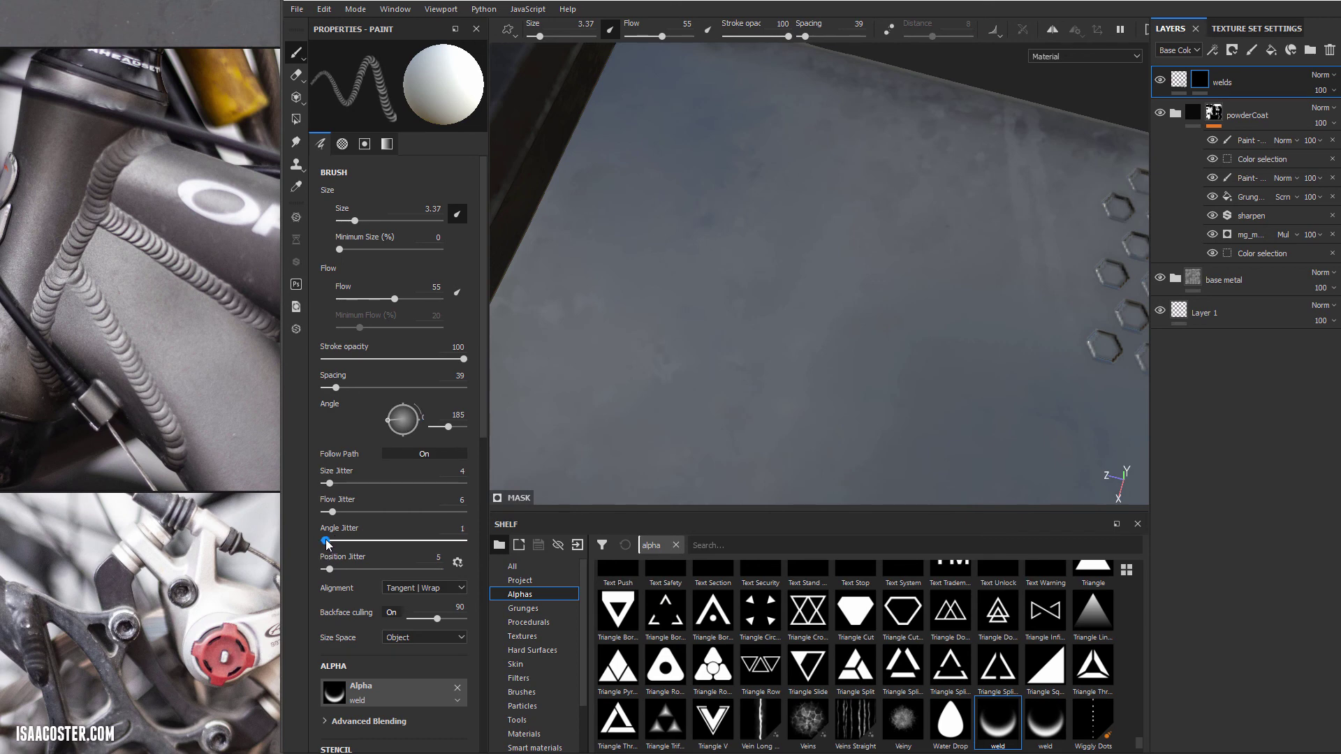
mouse_move(698, 90)
mouse_down()
mouse_move(681, 245)
mouse_move(739, 418)
mouse_up()
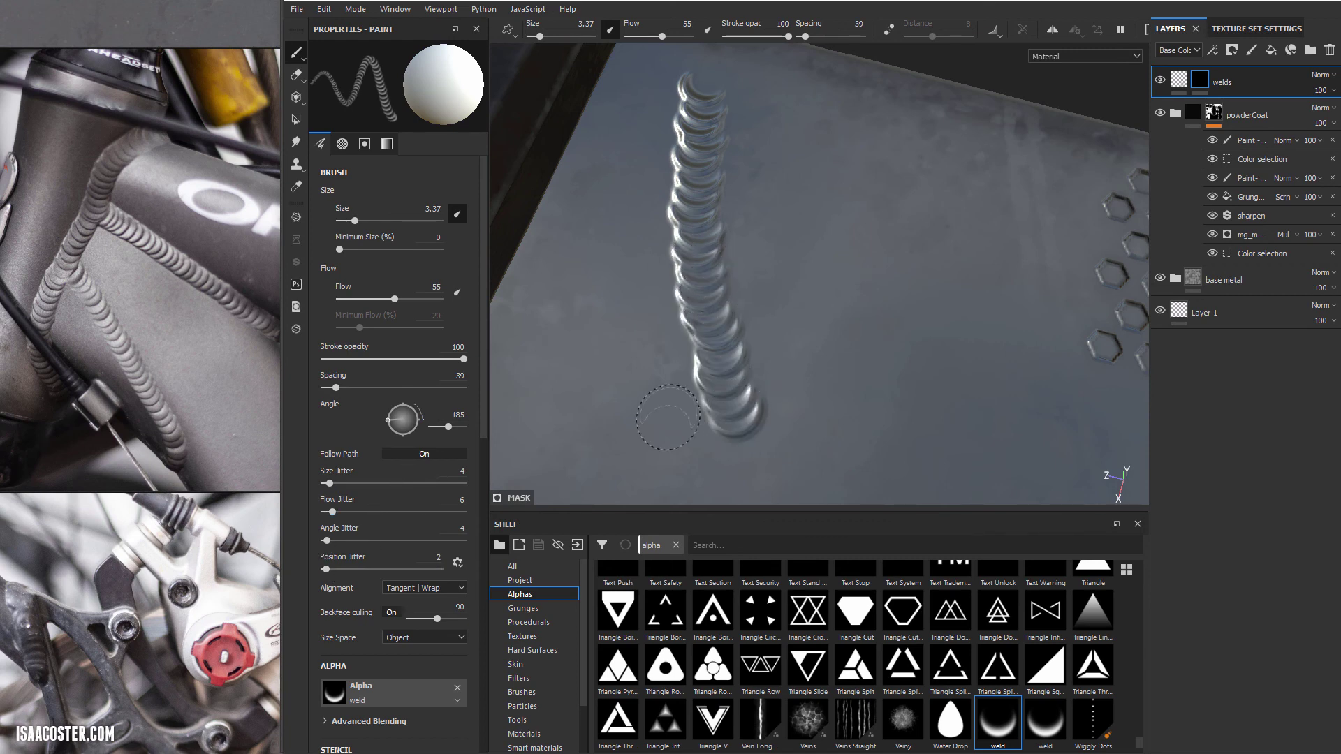
alt+drag(668, 417, 667, 364)
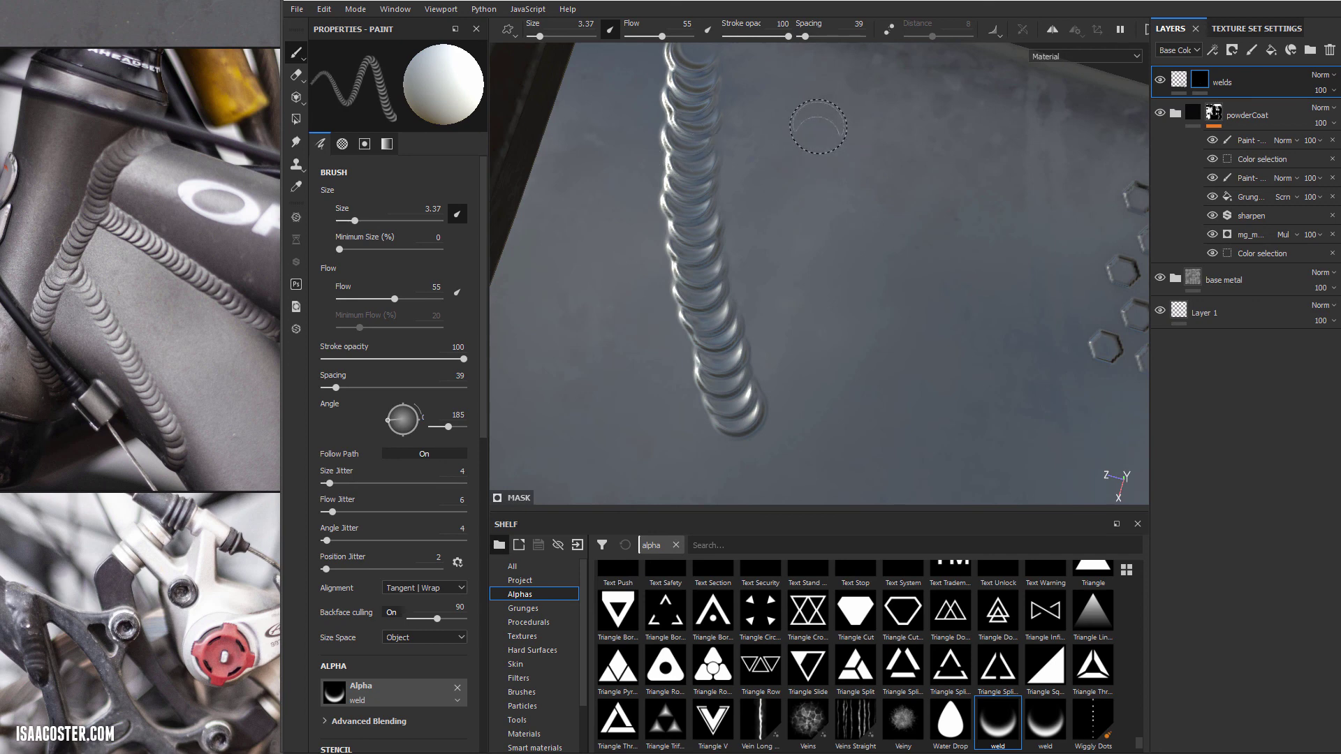
mouse_move(810, 115)
mouse_down()
mouse_move(819, 293)
mouse_move(857, 397)
mouse_up()
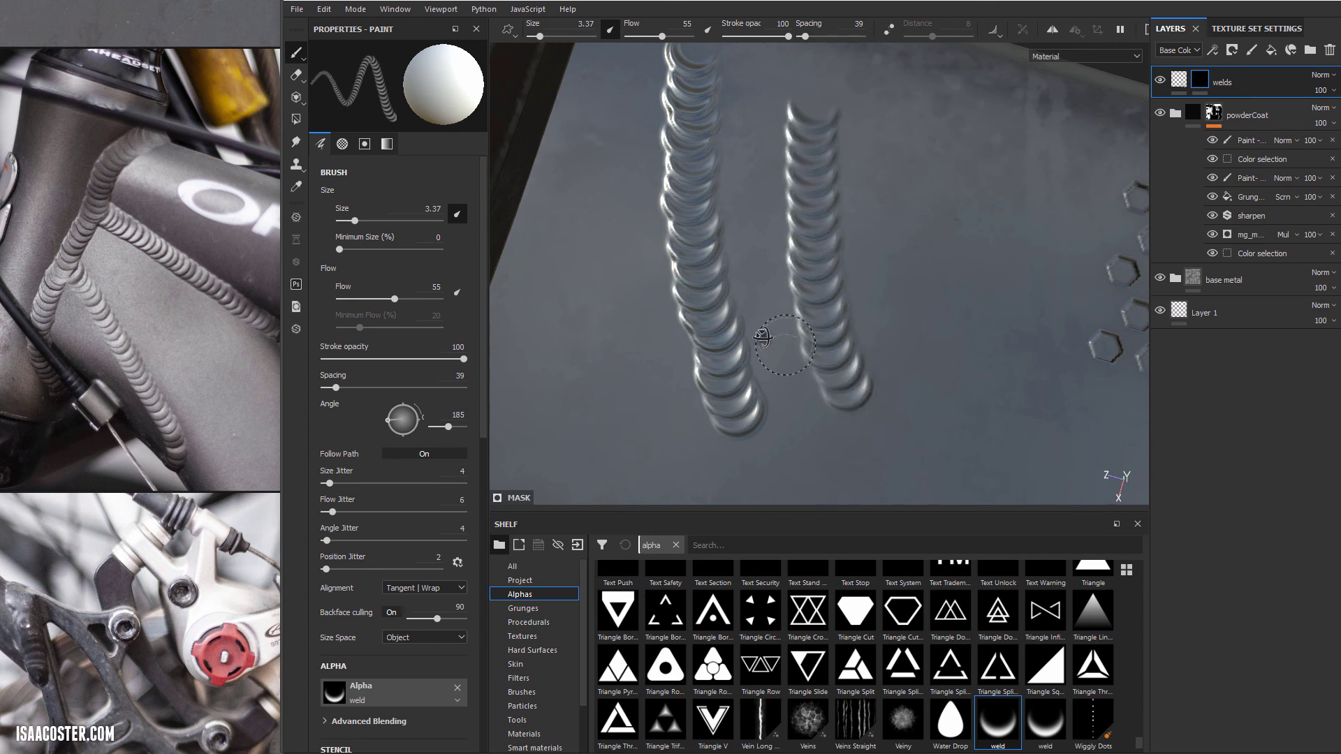
Step: Rotate the environment lighting and examine the two weld beads on the barrel's top from several angles and distances
alt+drag(762, 337, 756, 167)
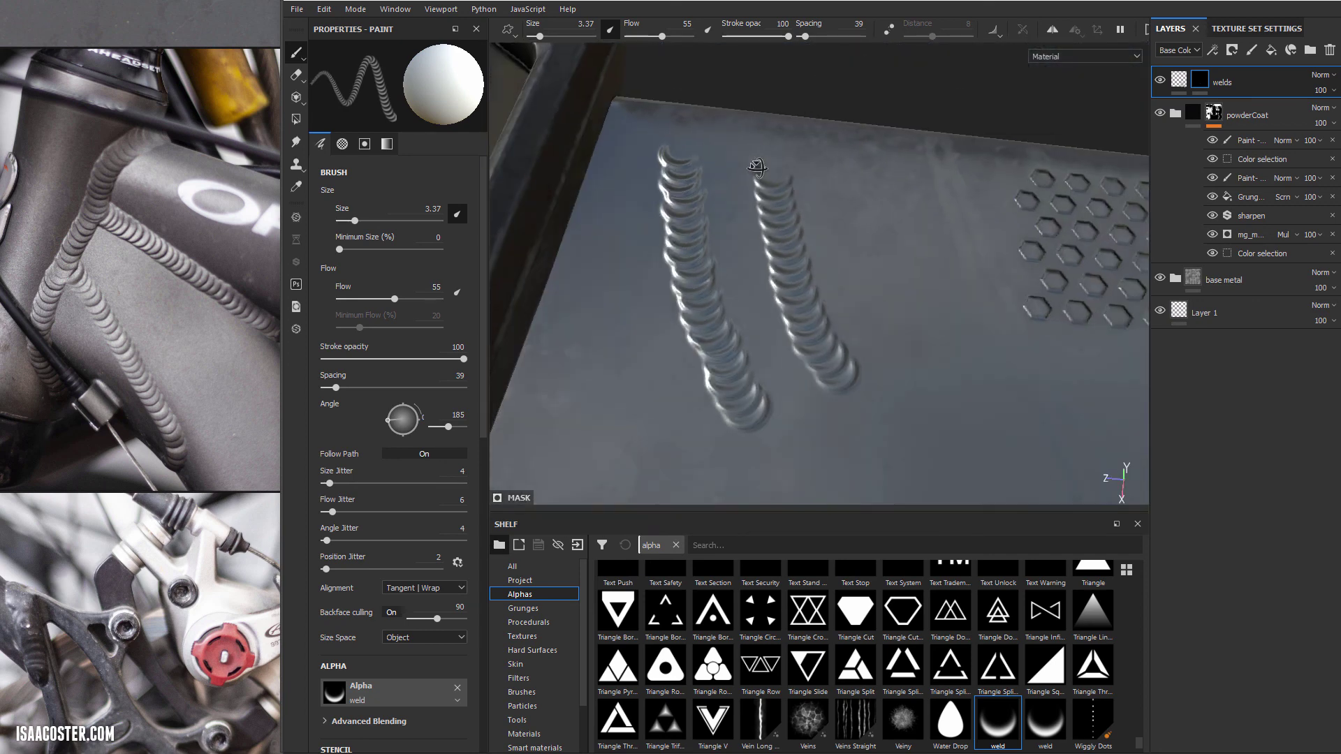
mouse_move(737, 183)
shift+right_down()
mouse_move(883, 188)
mouse_move(908, 206)
mouse_move(862, 202)
mouse_move(866, 217)
shift+right_up()
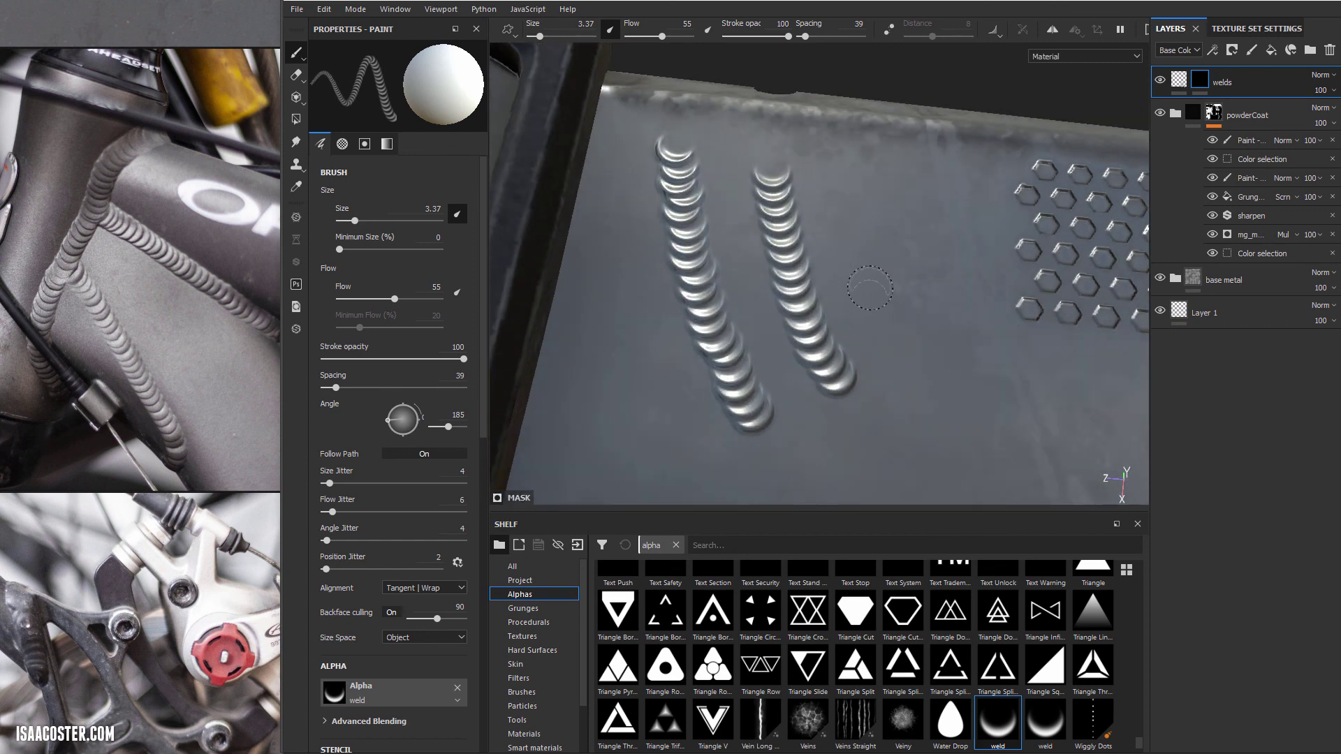
alt+drag(869, 287, 874, 264)
alt+drag(805, 334, 861, 355)
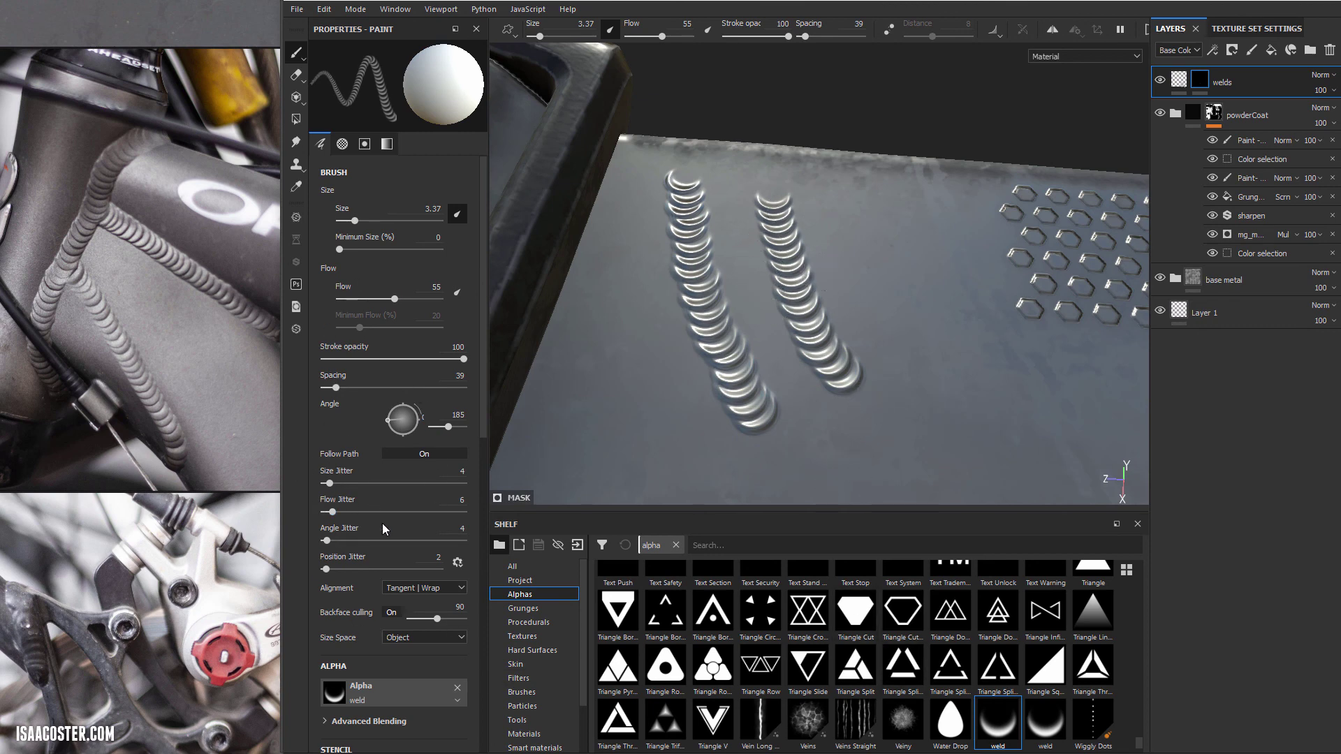
alt+drag(674, 425, 787, 276)
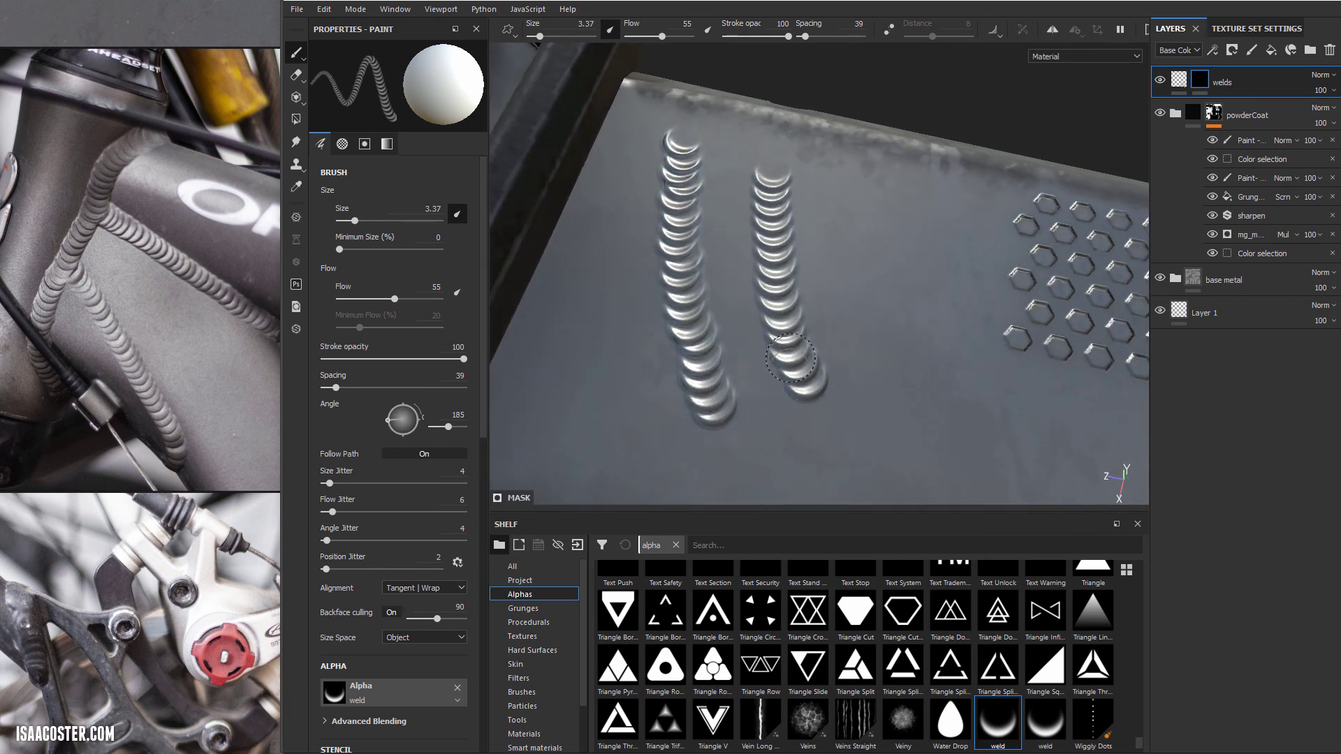
alt+drag(896, 266, 835, 336)
scroll(835, 336, down, 3)
alt+middle_drag(835, 307, 838, 324)
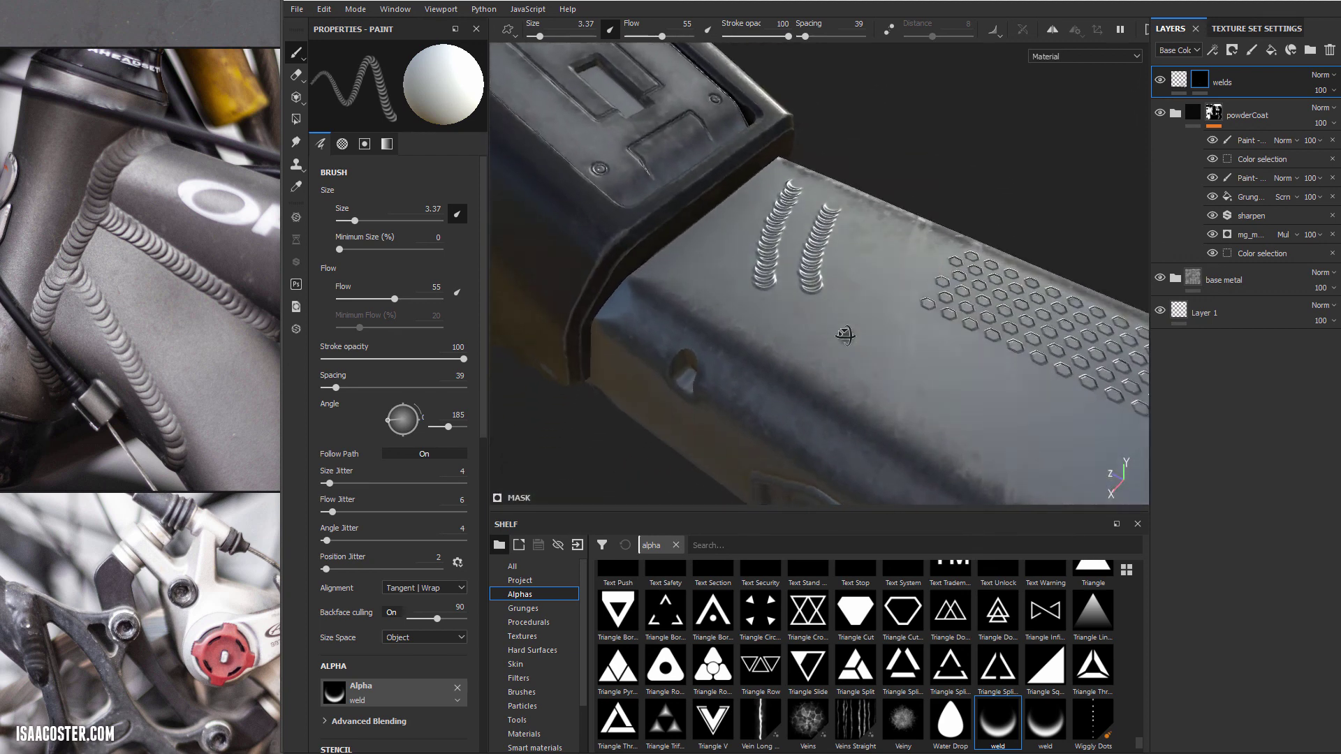